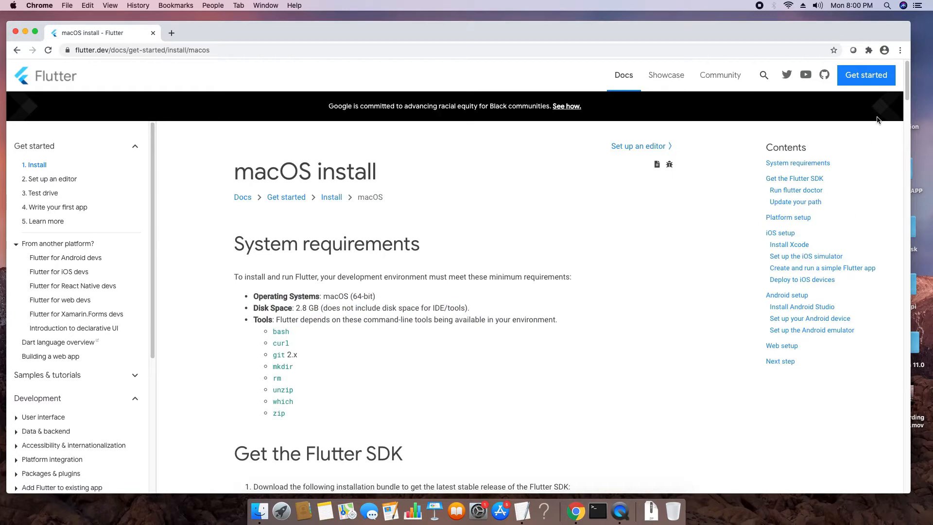
Start downloading flutter_macos_1.17.5-stable.zip from the Get the Flutter SDK section and cancel the download.
{"action": "left_click_drag", "start_coordinate": [907, 100], "coordinate": [908, 131]}
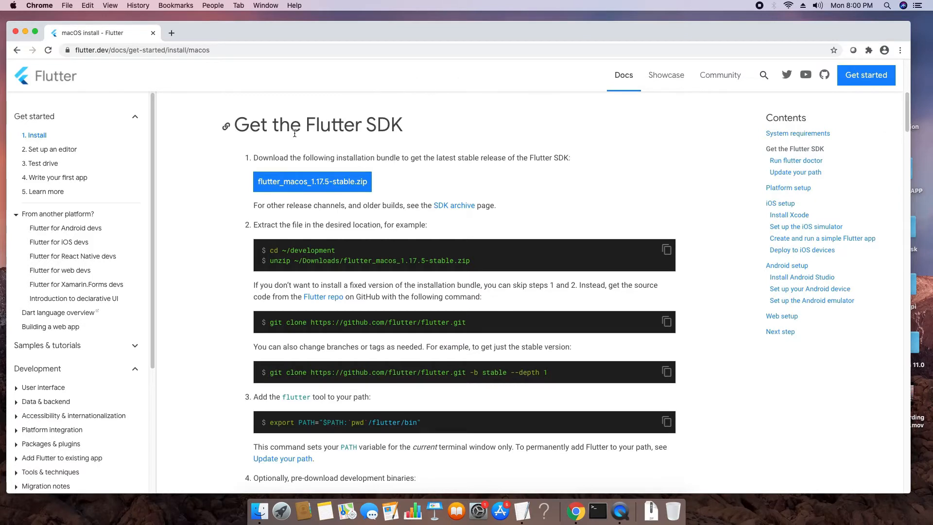
{"action": "left_click_drag", "start_coordinate": [244, 129], "coordinate": [409, 134]}
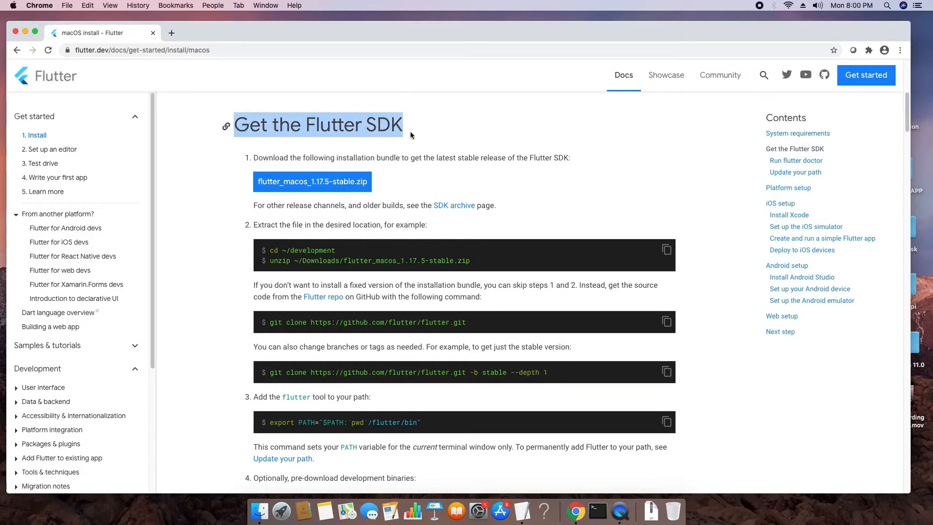
{"action": "left_click", "coordinate": [362, 189]}
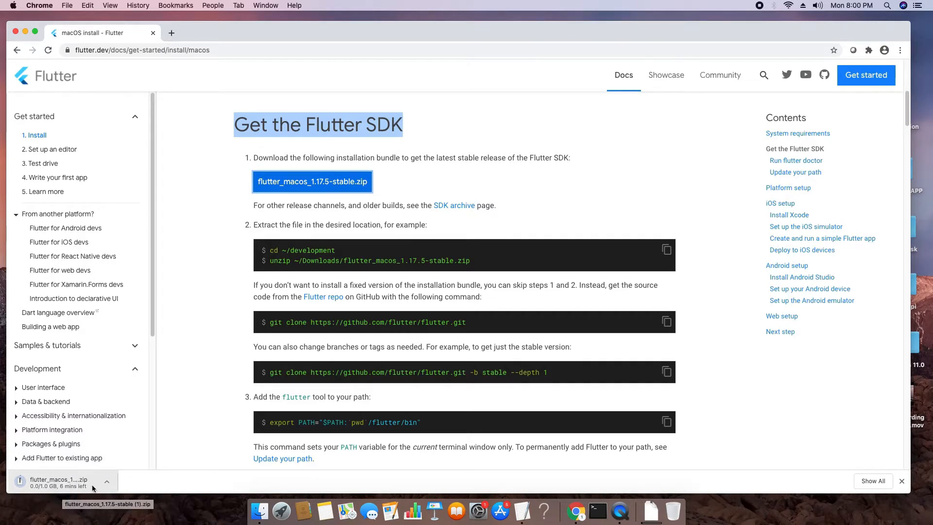
{"action": "left_click", "coordinate": [108, 483]}
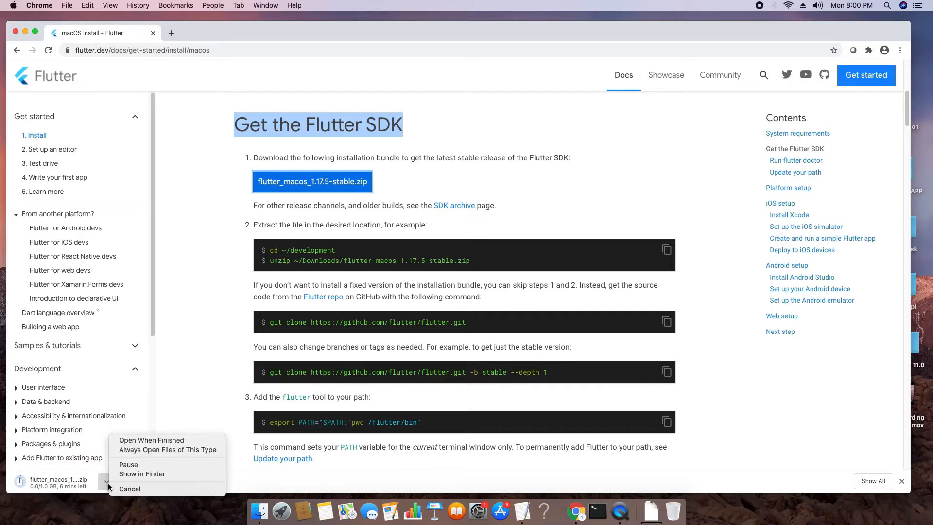
{"action": "left_click", "coordinate": [136, 490]}
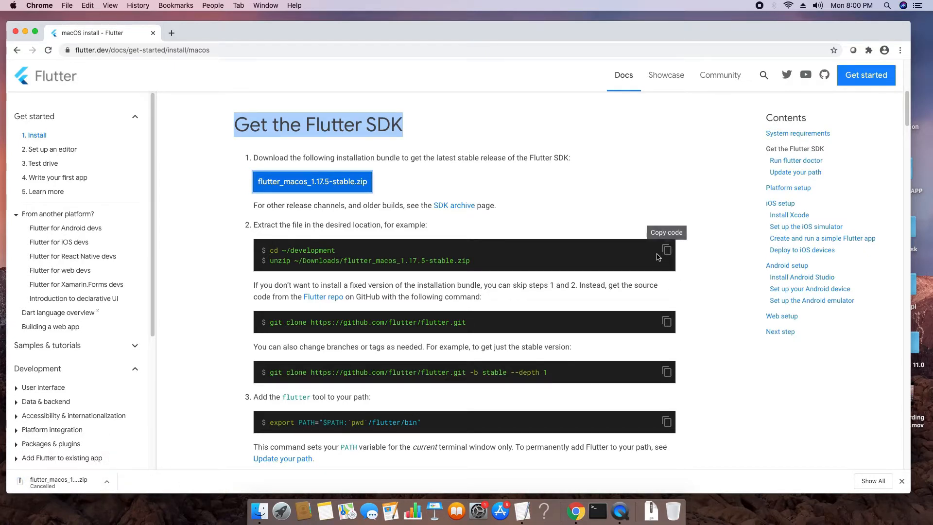
Minimize the browser, open the desktop's Flutter Installation folder in a larger window, and select flutter_macos_1.17.5-stable.zip.
{"action": "left_click", "coordinate": [27, 32]}
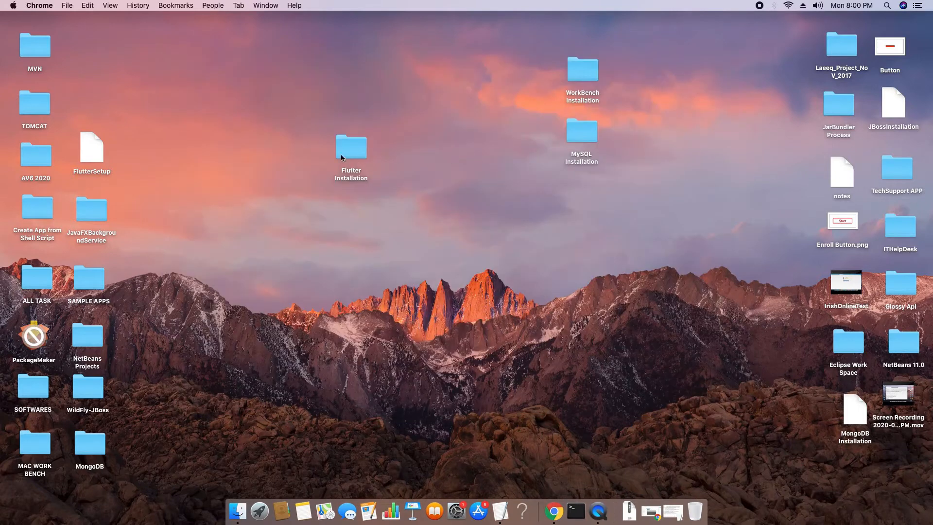
{"action": "left_click", "coordinate": [342, 151]}
{"action": "double_click", "coordinate": [343, 150]}
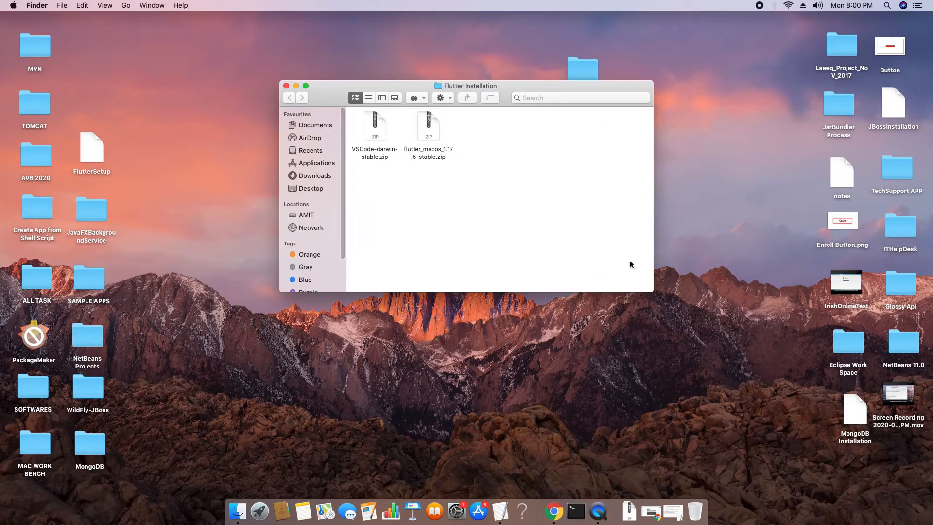
{"action": "left_click_drag", "start_coordinate": [650, 289], "coordinate": [749, 314]}
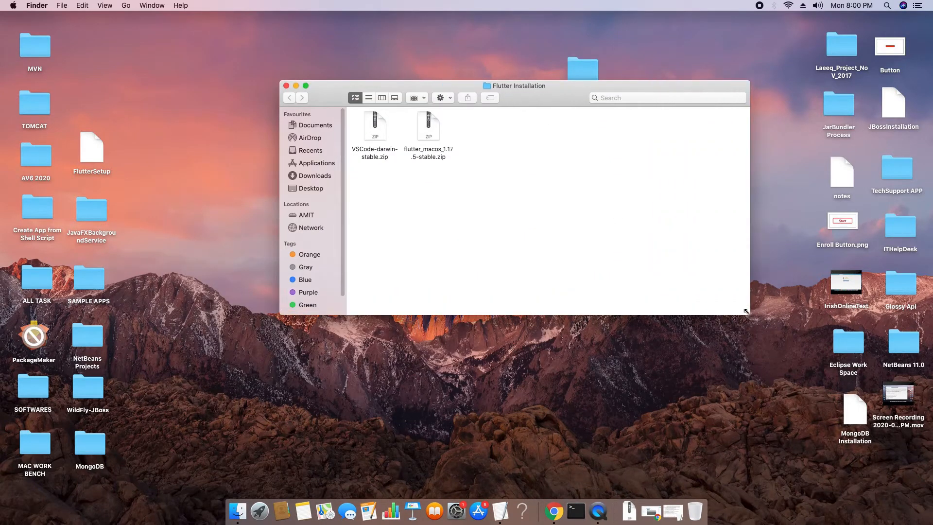
{"action": "left_click", "coordinate": [434, 130]}
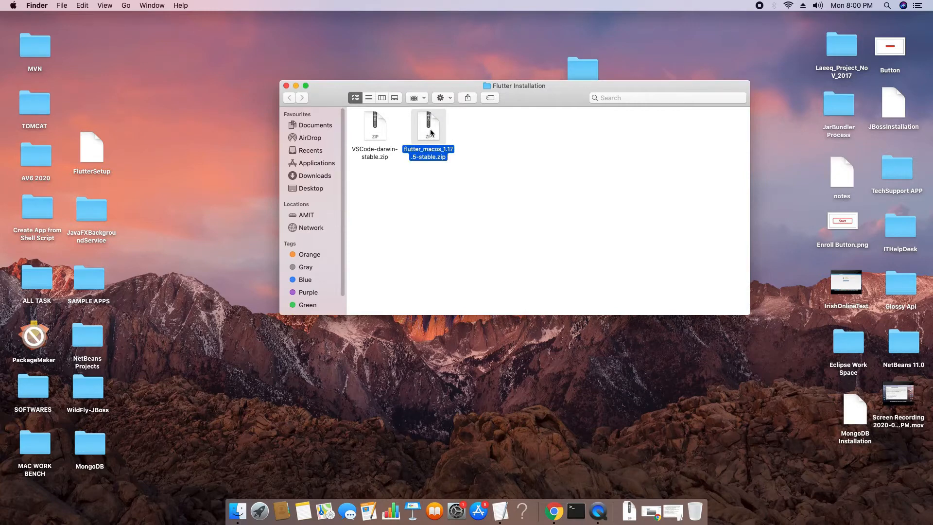
{"action": "right_click", "coordinate": [431, 132]}
{"action": "mouse_move", "coordinate": [563, 148]}
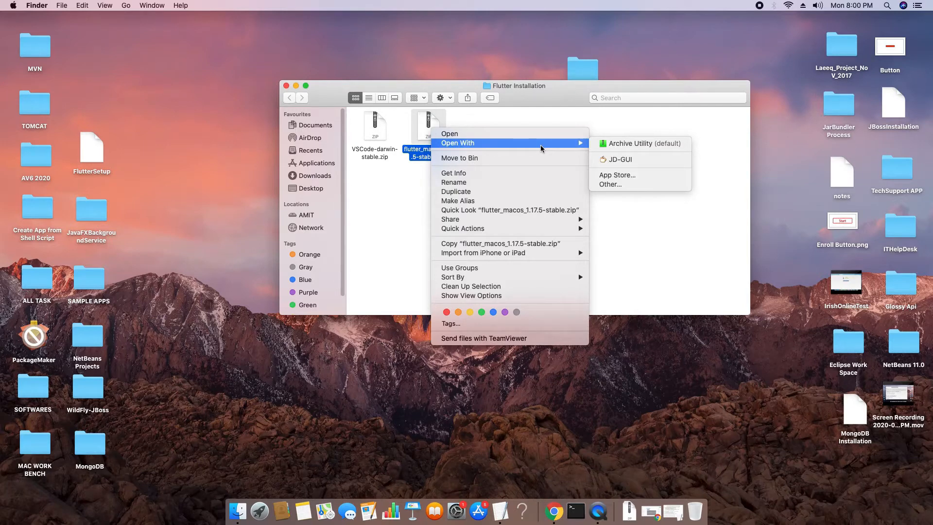
{"action": "left_click", "coordinate": [484, 121]}
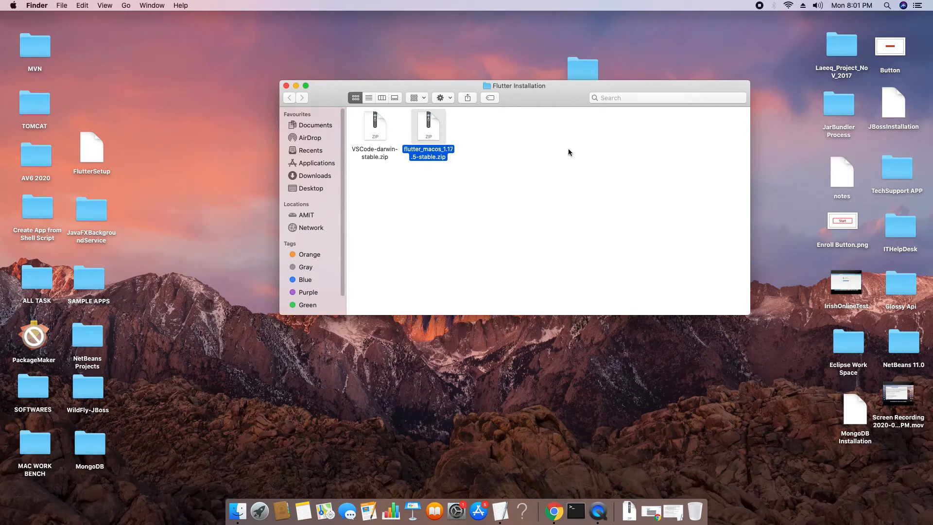
Read the setup notes on where to unzip the Flutter SDK file, and minimize the notes.
{"action": "left_click", "coordinate": [669, 511]}
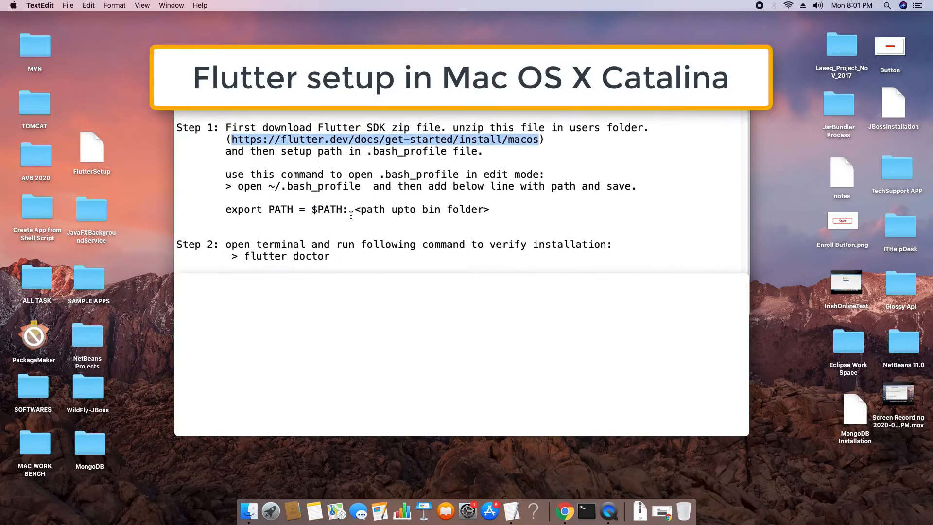
{"action": "left_click", "coordinate": [445, 129]}
{"action": "mouse_move", "coordinate": [445, 129]}
{"action": "left_mouse_down"}
{"action": "mouse_move", "coordinate": [605, 128]}
{"action": "mouse_move", "coordinate": [453, 129]}
{"action": "left_mouse_up"}
{"action": "left_click", "coordinate": [644, 128]}
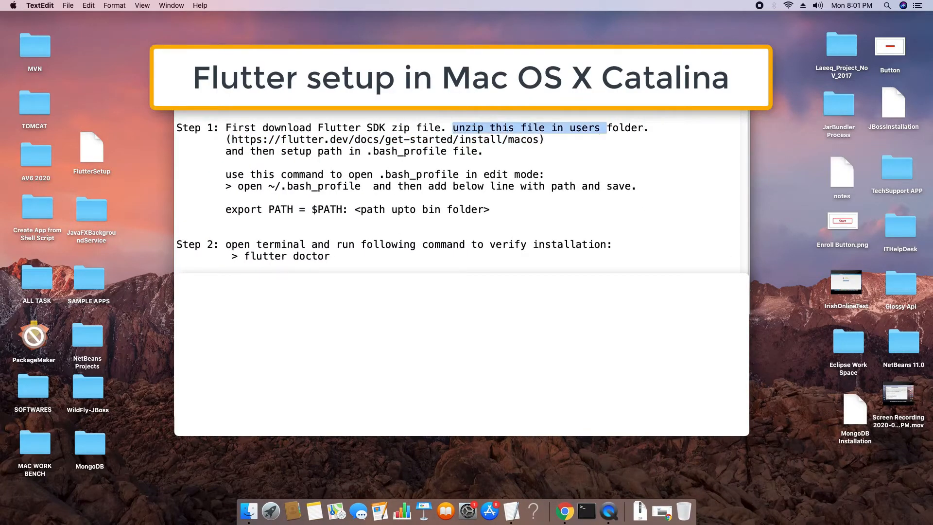
{"action": "key", "text": "super+m"}
Search the Mac for "user", open the Users folder on MacHD, and enter the home folder inside it.
{"action": "key", "text": "super+space"}
{"action": "type", "text": "quick"}
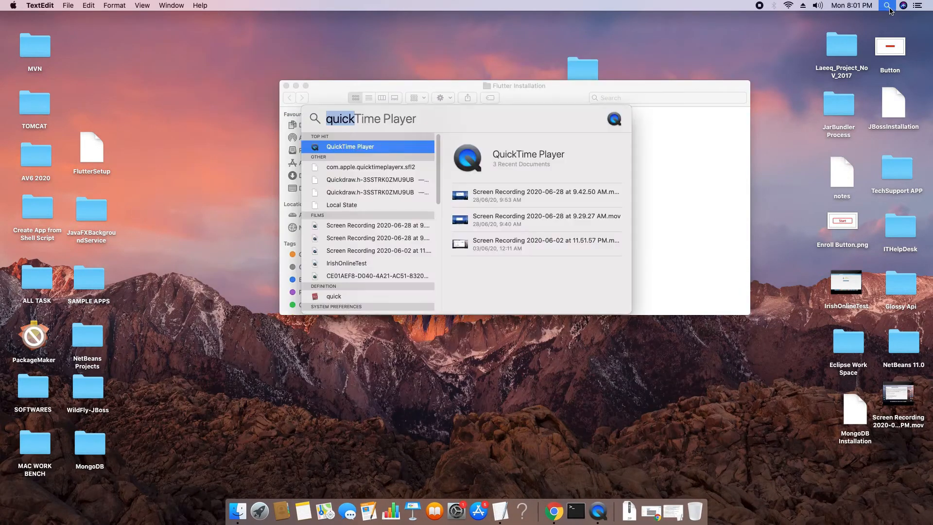
{"action": "left_click", "coordinate": [402, 124]}
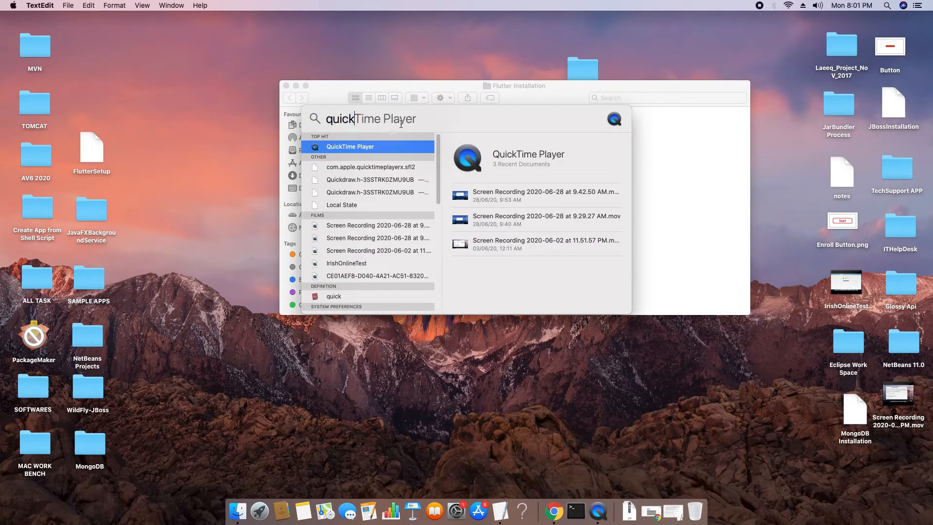
{"action": "double_click", "coordinate": [331, 121]}
{"action": "key", "text": "BackSpace"}
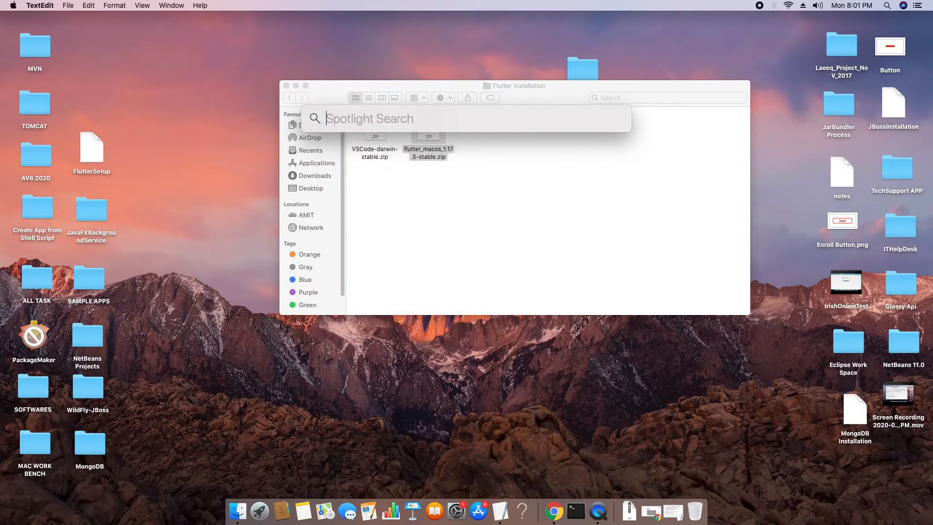
{"action": "type", "text": "user"}
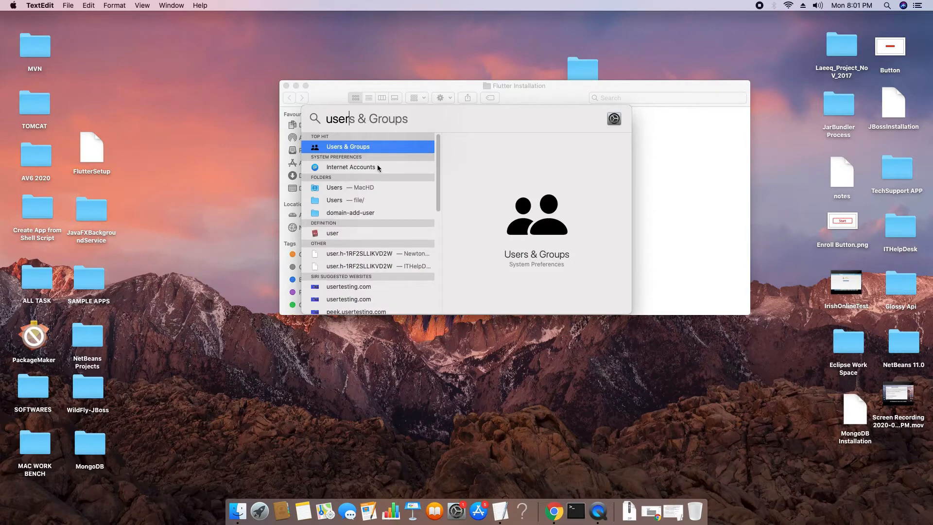
{"action": "double_click", "coordinate": [333, 189]}
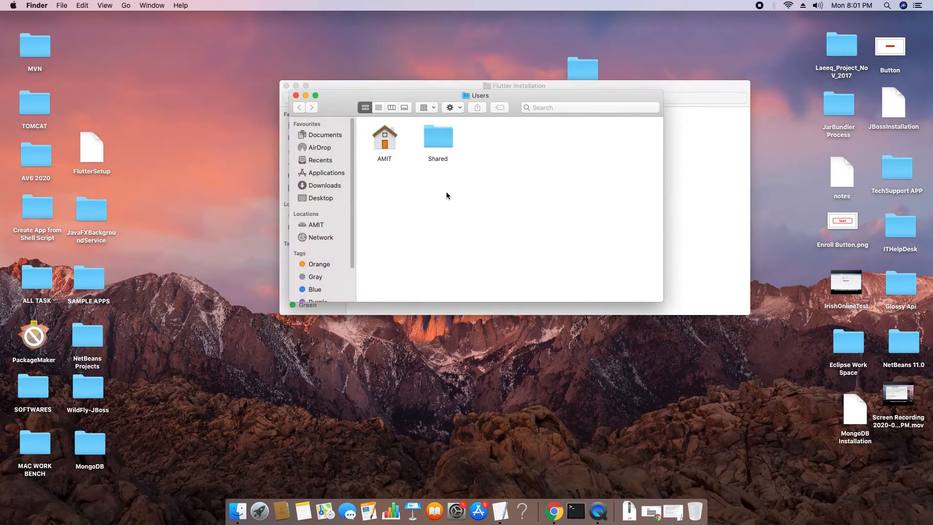
{"action": "double_click", "coordinate": [385, 140]}
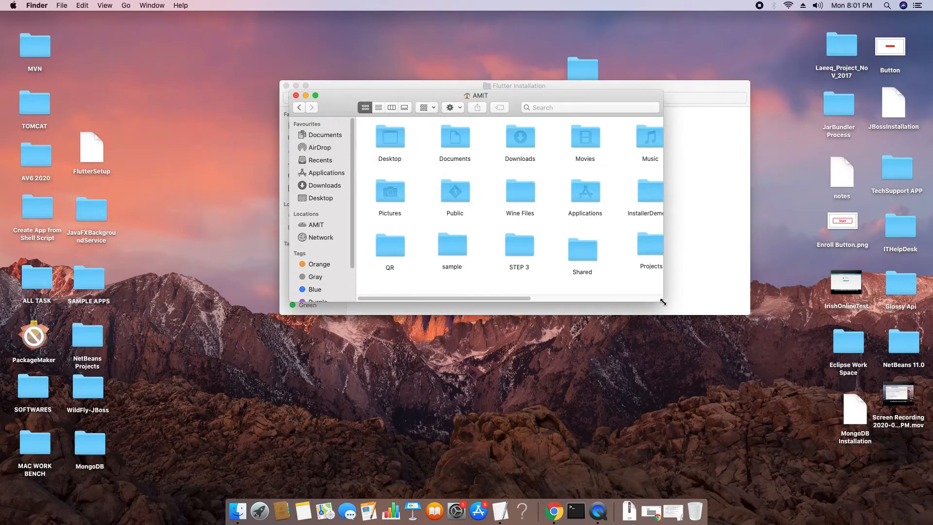
Enlarge and reposition the home folder window, and move flutter_macos_1.17.5-stable.zip into it from the Flutter Installation folder.
{"action": "left_click_drag", "start_coordinate": [663, 301], "coordinate": [885, 366]}
{"action": "left_click_drag", "start_coordinate": [611, 101], "coordinate": [553, 175]}
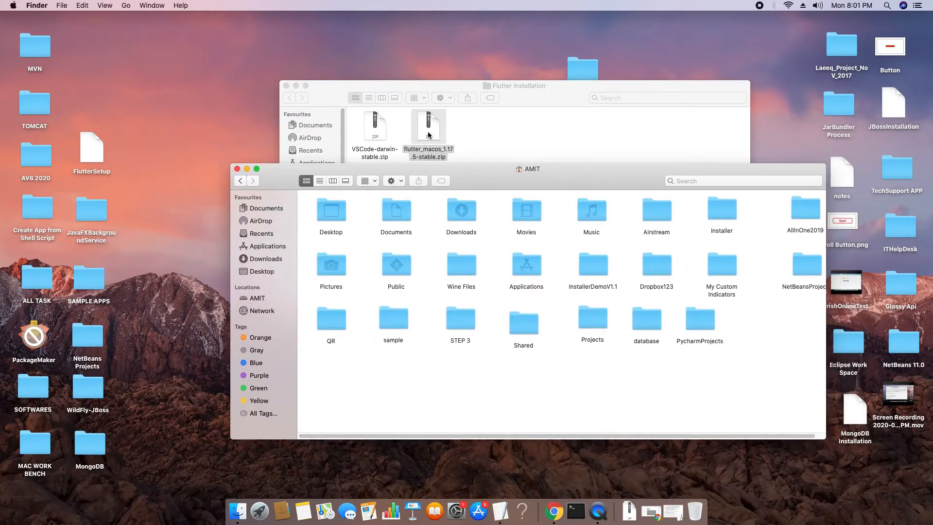
{"action": "left_click_drag", "start_coordinate": [427, 127], "coordinate": [760, 328]}
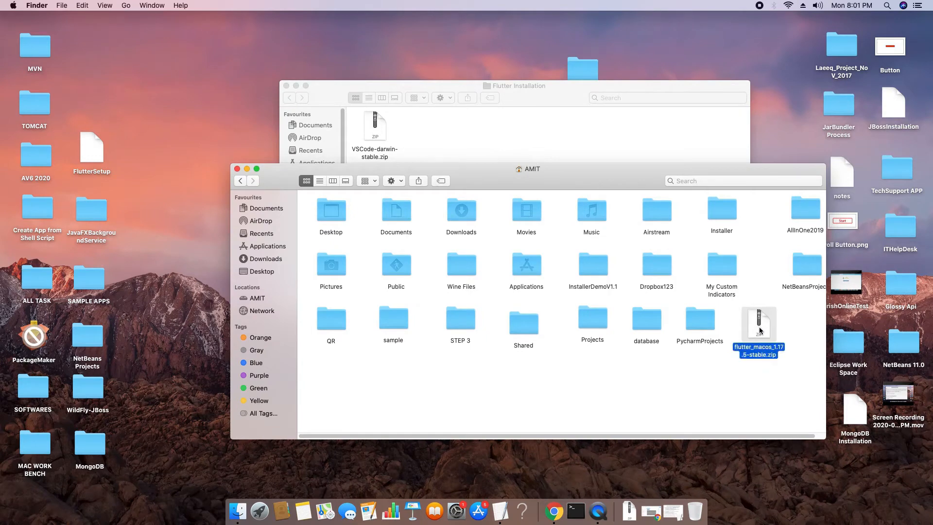
Extract flutter_macos_1.17.5-stable.zip in the home folder.
{"action": "right_click", "coordinate": [759, 326]}
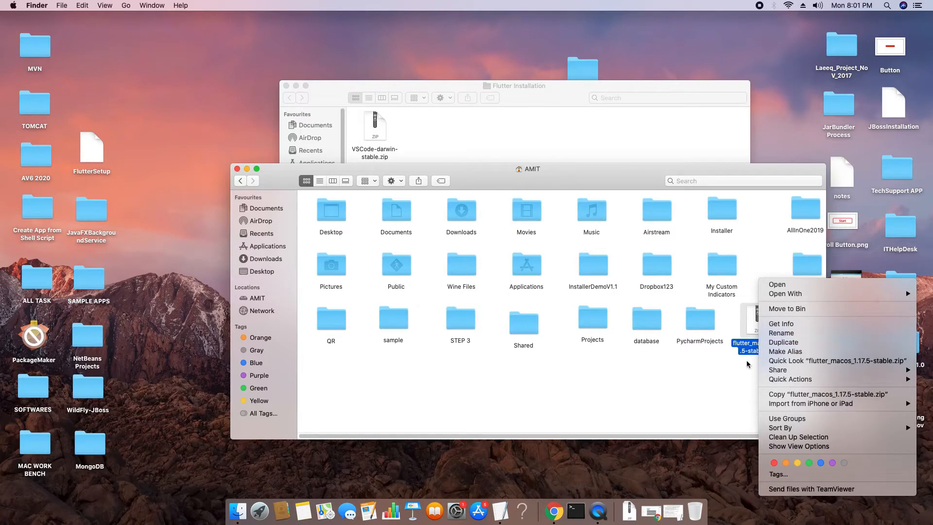
{"action": "left_click", "coordinate": [757, 325]}
{"action": "double_click", "coordinate": [757, 325]}
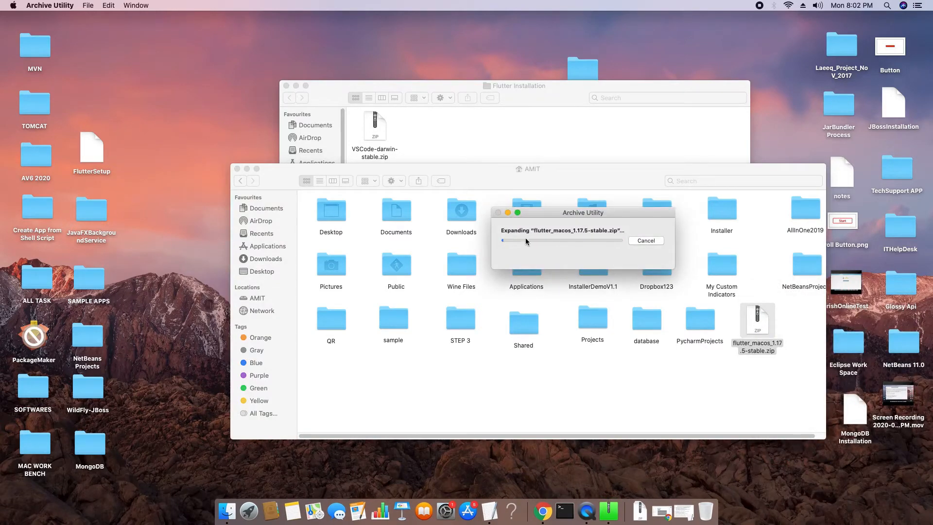
{"action": "left_click_drag", "start_coordinate": [541, 216], "coordinate": [520, 243]}
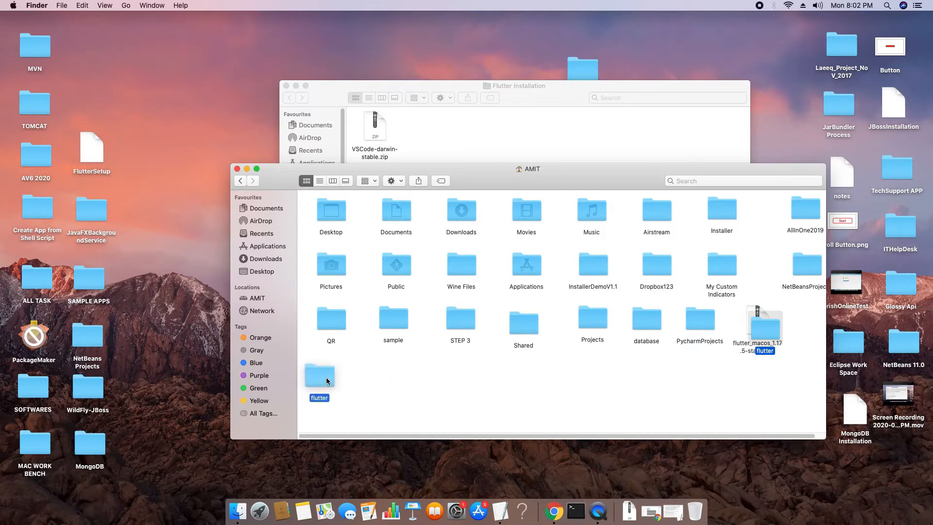
Place the extracted flutter folder in free space below the other folders and move the zip back to the Flutter Installation folder.
{"action": "left_click_drag", "start_coordinate": [325, 377], "coordinate": [340, 372]}
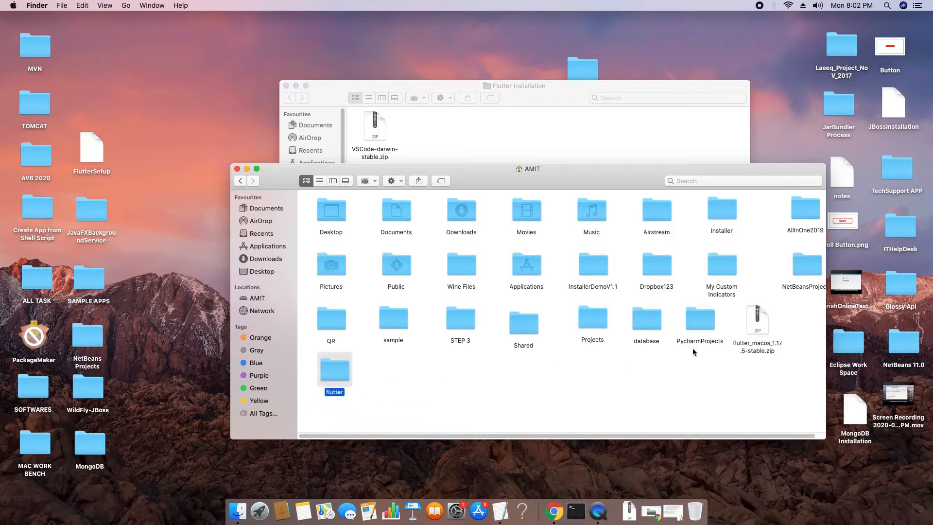
{"action": "left_click_drag", "start_coordinate": [760, 330], "coordinate": [434, 138]}
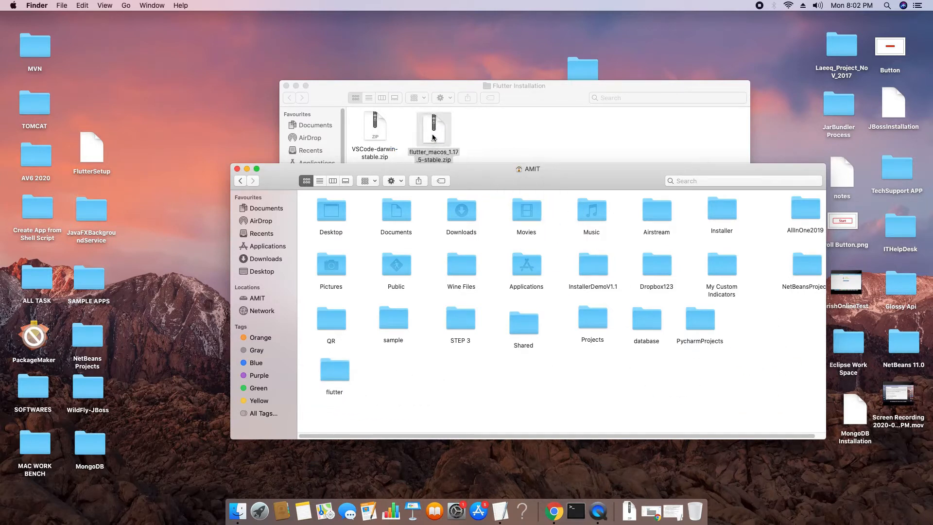
Open the bin folder inside the extracted flutter folder, and move its window aside and make it narrower.
{"action": "double_click", "coordinate": [341, 375]}
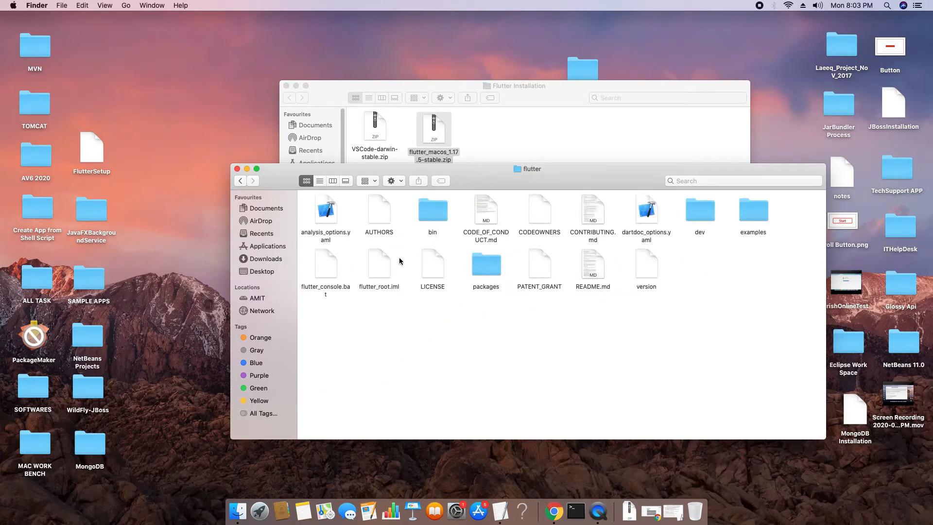
{"action": "left_click", "coordinate": [436, 218]}
{"action": "double_click", "coordinate": [437, 217]}
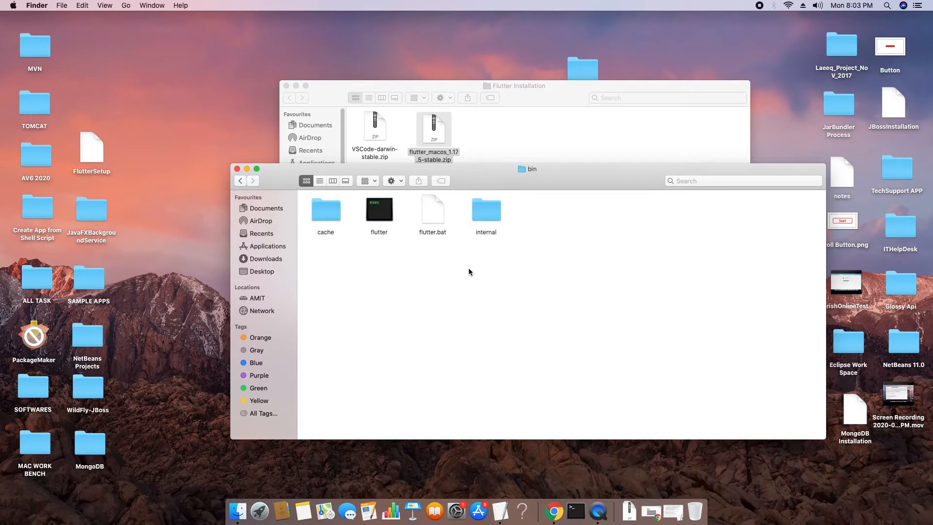
{"action": "left_click_drag", "start_coordinate": [490, 181], "coordinate": [280, 210]}
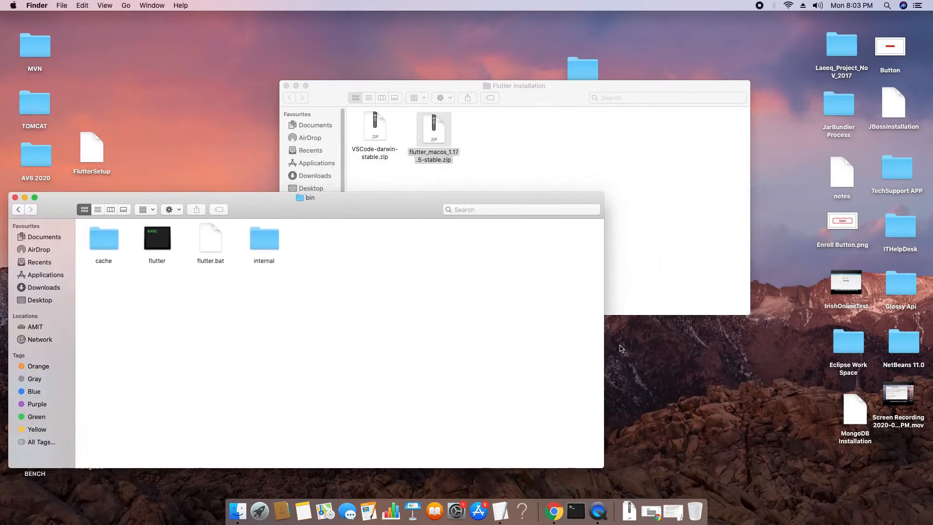
{"action": "left_click_drag", "start_coordinate": [604, 348], "coordinate": [350, 349]}
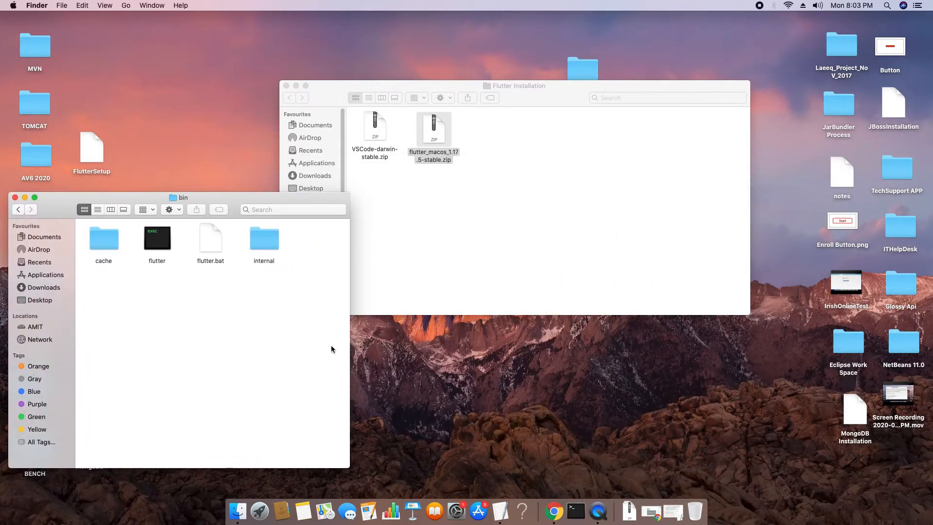
Review the .bash_profile instruction and export PATH line in the setup notes, and bring the bin folder window forward.
{"action": "left_click", "coordinate": [673, 511]}
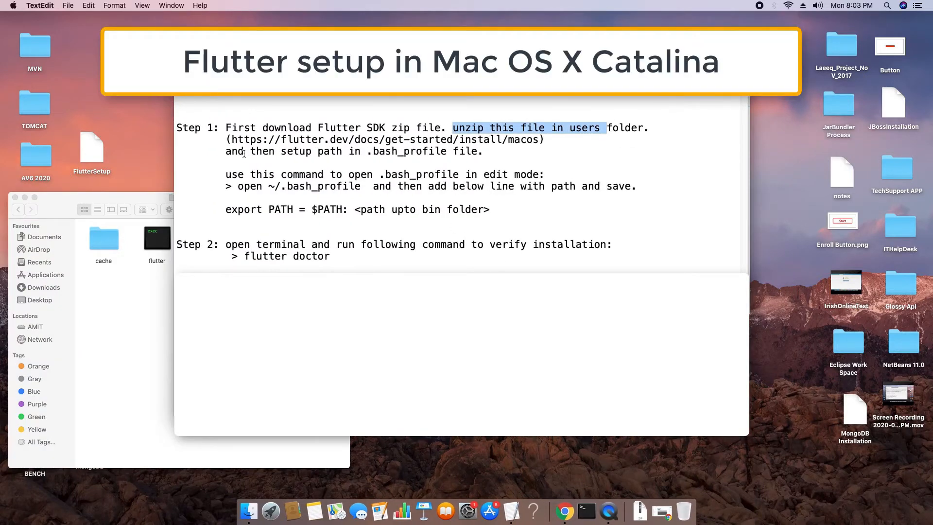
{"action": "left_click_drag", "start_coordinate": [226, 151], "coordinate": [446, 150]}
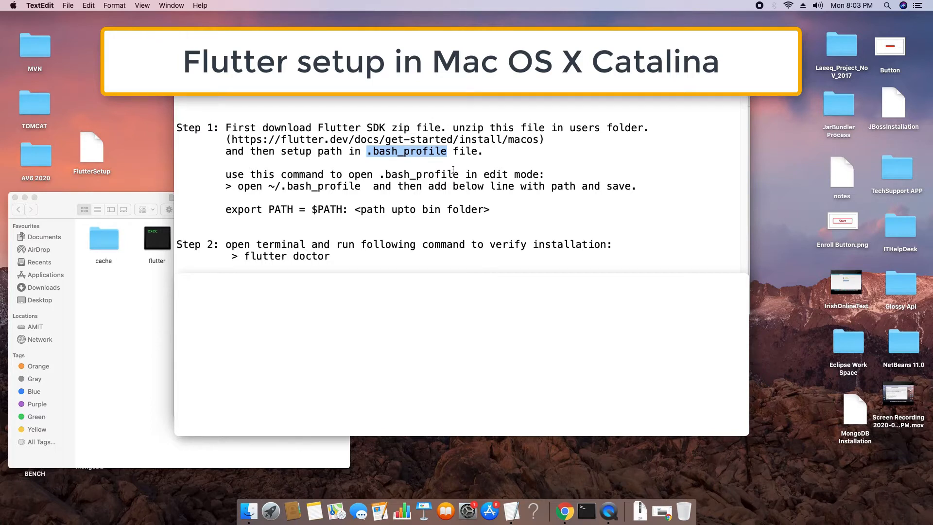
{"action": "left_click_drag", "start_coordinate": [226, 209], "coordinate": [491, 204]}
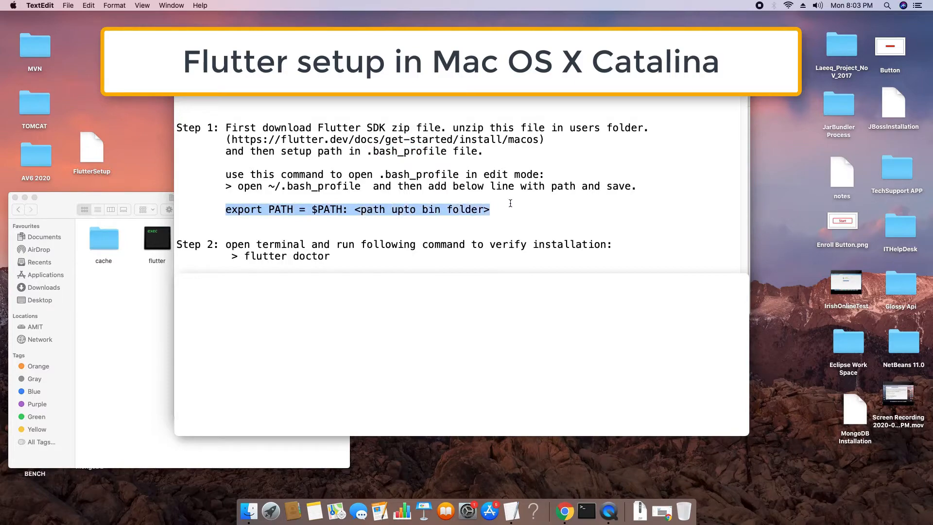
{"action": "left_click", "coordinate": [512, 208]}
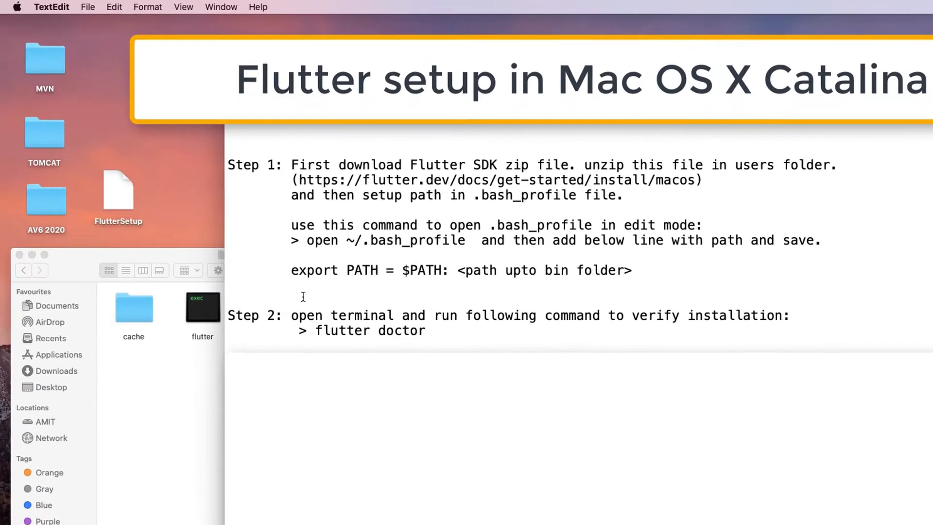
{"action": "left_click", "coordinate": [214, 267]}
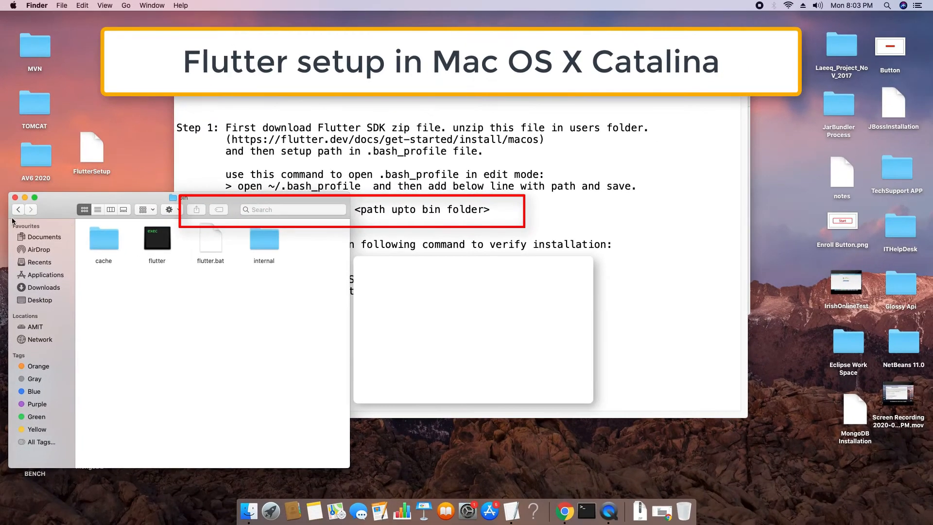
Return to the parent flutter folder so its bin folder is available, and open Terminal through a Spotlight search for "terminal".
{"action": "left_click", "coordinate": [18, 209]}
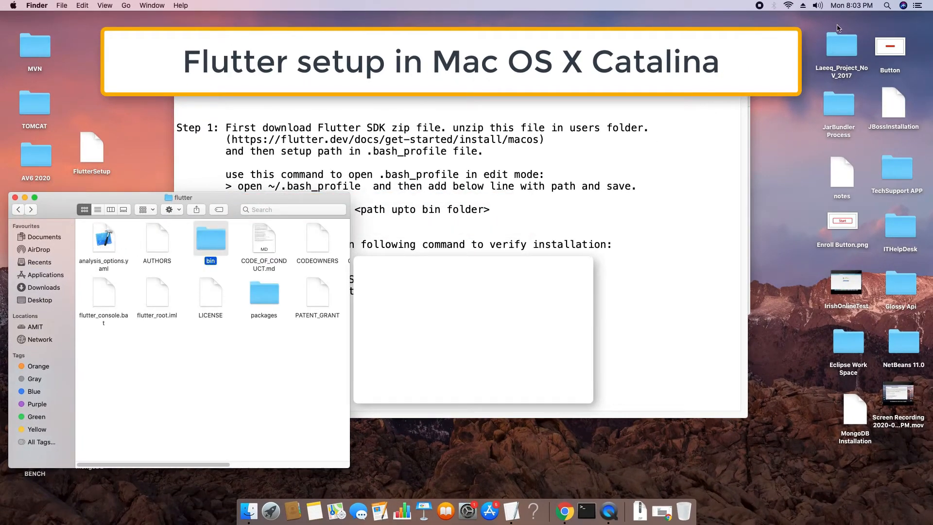
{"action": "left_click", "coordinate": [887, 6]}
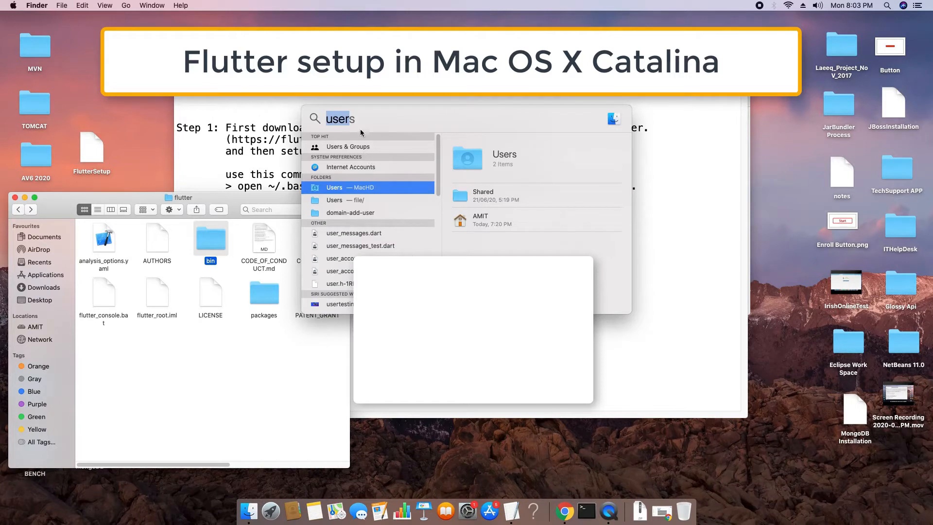
{"action": "key", "text": "BackSpace"}
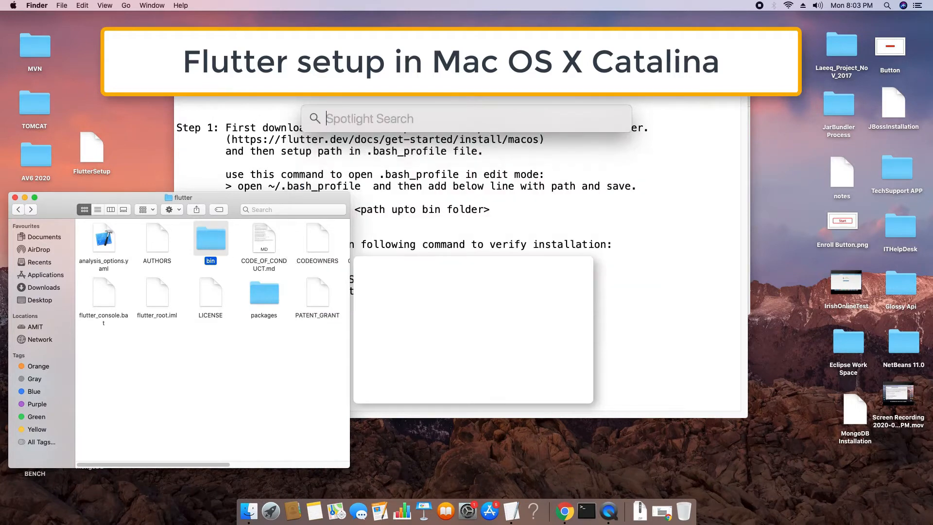
{"action": "type", "text": "terminal"}
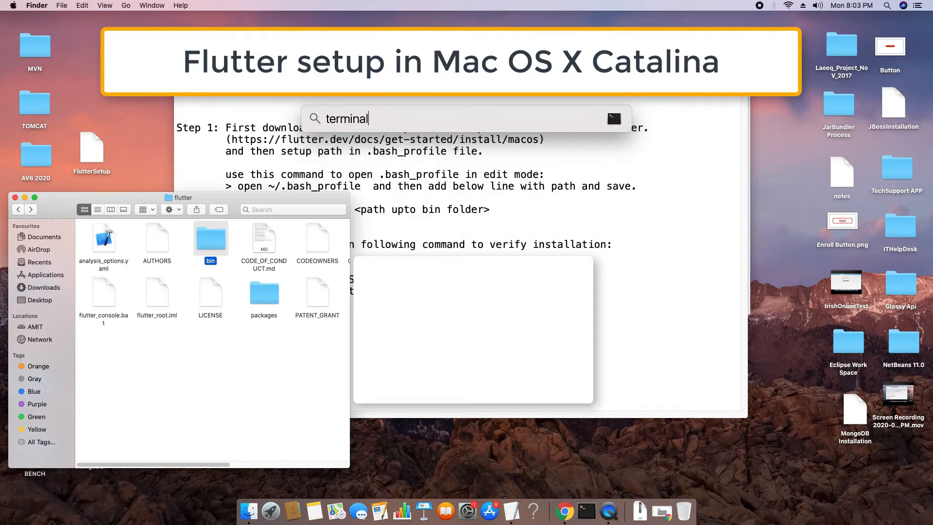
{"action": "key", "text": "Return"}
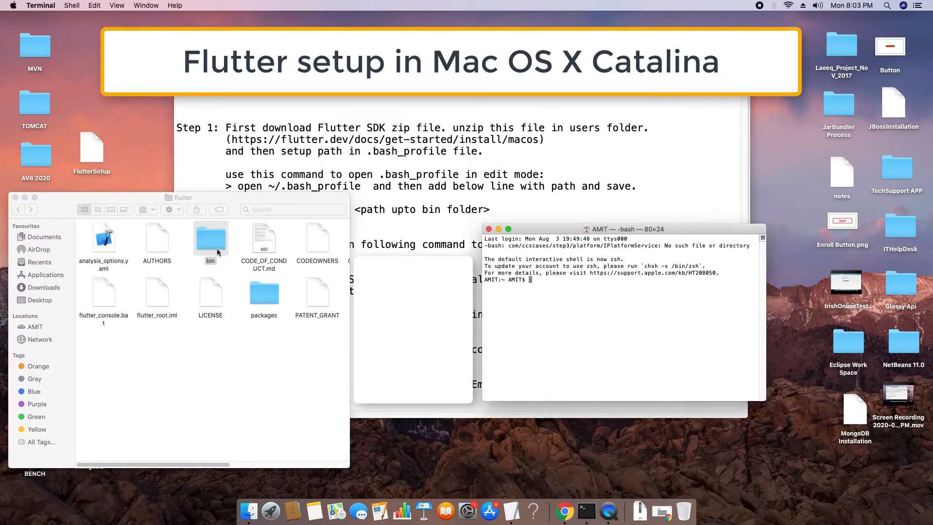
Insert the bin folder's path at the Terminal prompt and copy it over the <path upto bin folder> placeholder in the setup notes.
{"action": "left_click_drag", "start_coordinate": [212, 243], "coordinate": [594, 311]}
{"action": "left_click_drag", "start_coordinate": [528, 279], "coordinate": [609, 281]}
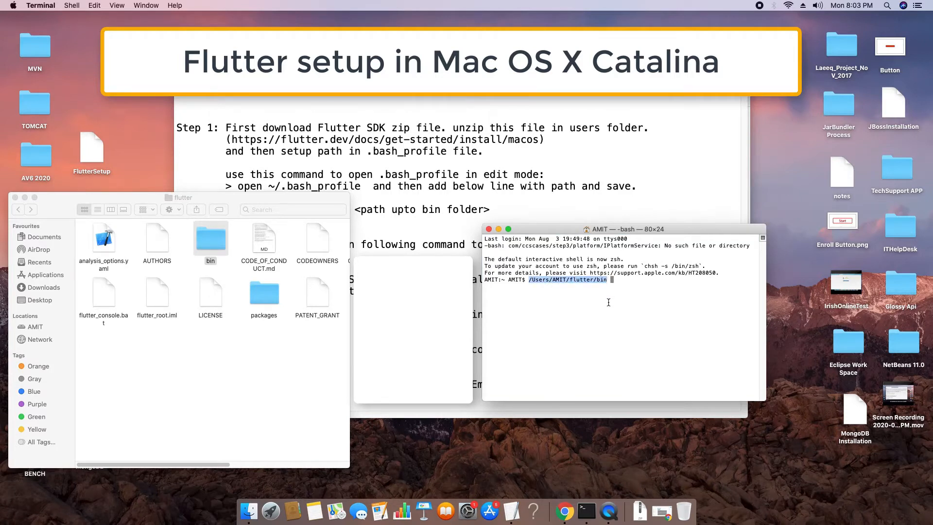
{"action": "key", "text": "super+c"}
{"action": "left_click", "coordinate": [440, 232]}
{"action": "left_click_drag", "start_coordinate": [356, 210], "coordinate": [492, 214]}
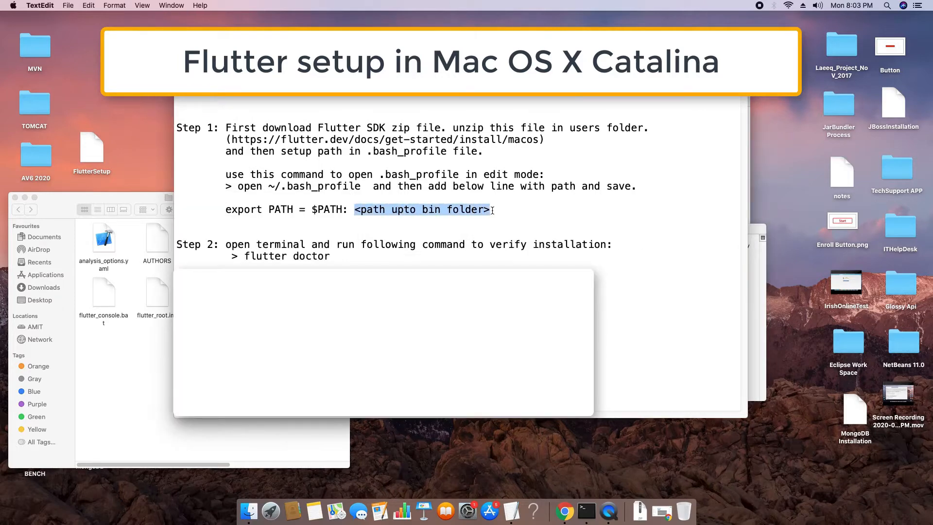
{"action": "key", "text": "super+v"}
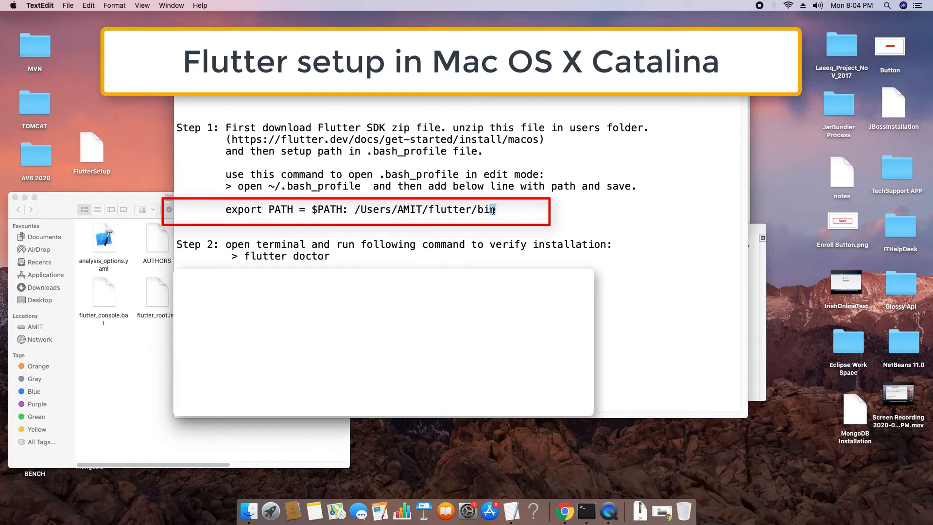
Review the completed export PATH line and its flutter/bin path in the setup notes, leaving the whole line selected.
{"action": "left_click_drag", "start_coordinate": [355, 209], "coordinate": [393, 210]}
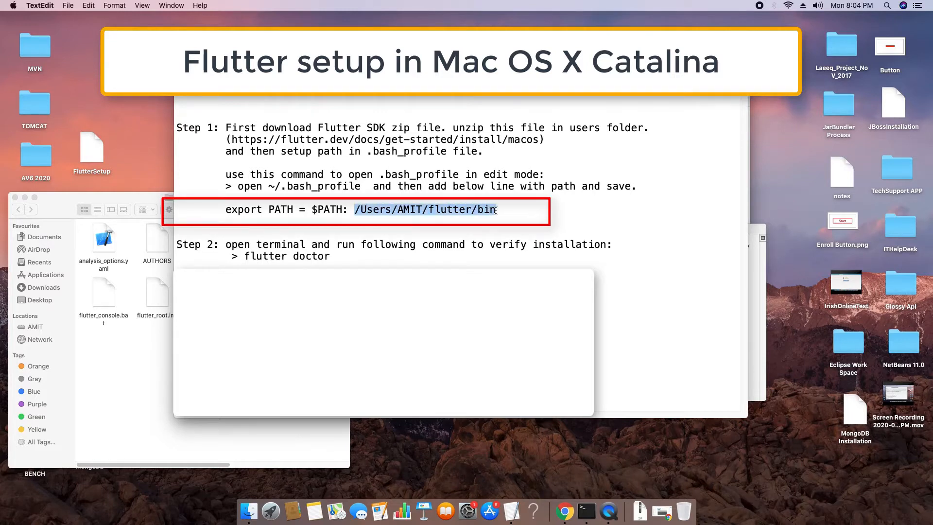
{"action": "left_click", "coordinate": [517, 209]}
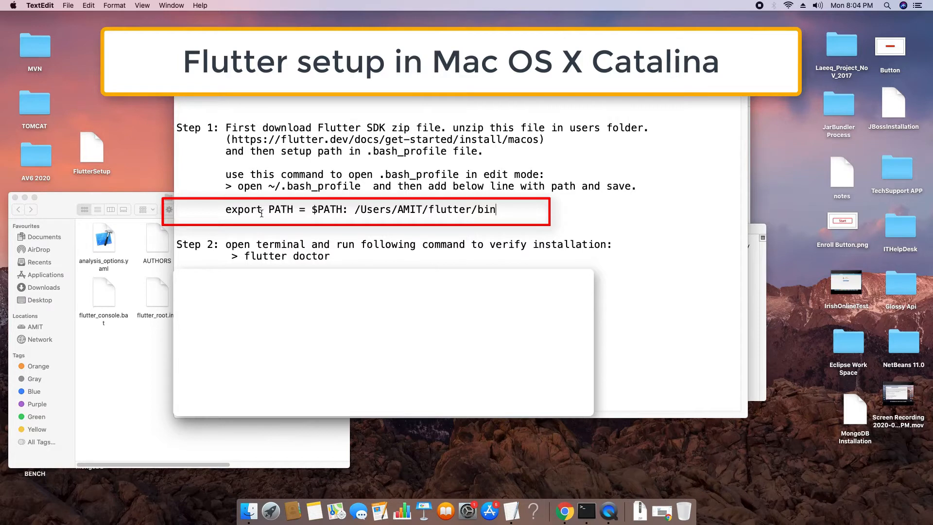
{"action": "left_click_drag", "start_coordinate": [224, 212], "coordinate": [496, 210]}
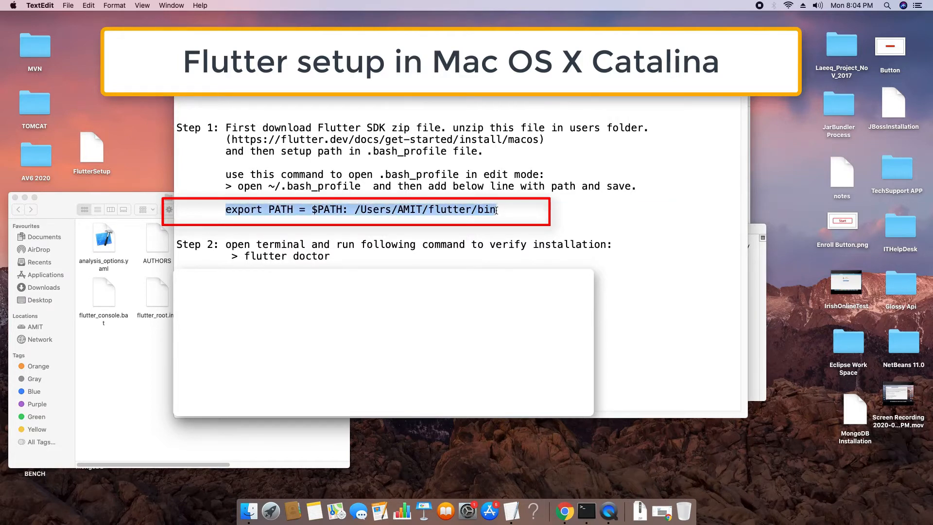
{"action": "double_click", "coordinate": [381, 210]}
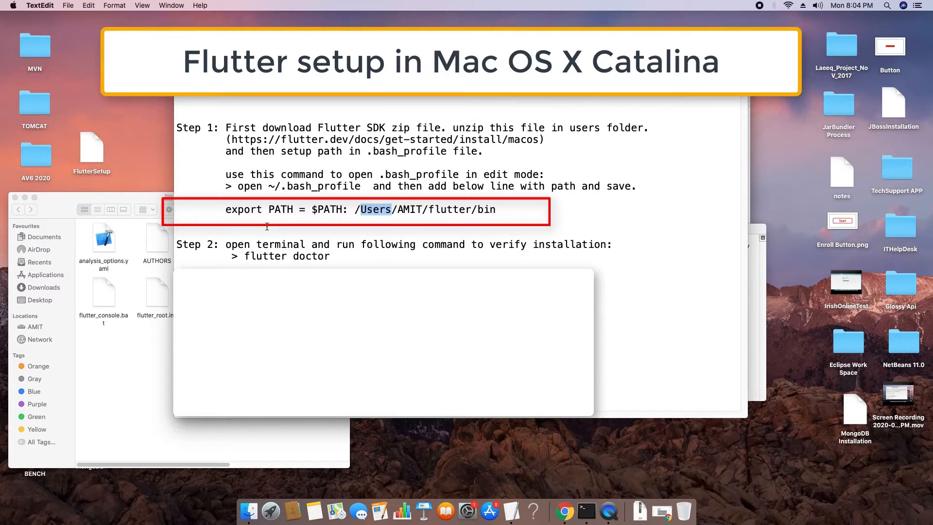
{"action": "left_click_drag", "start_coordinate": [228, 211], "coordinate": [494, 210]}
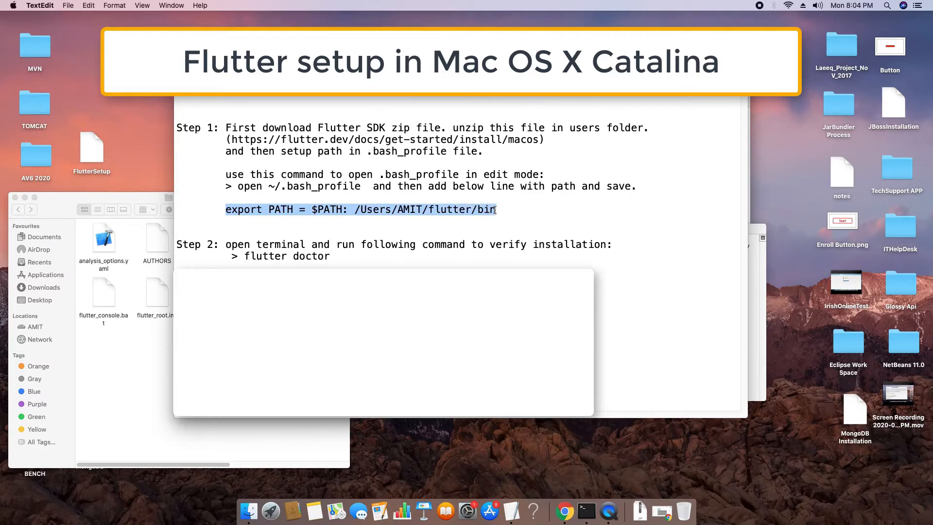
Clear the inserted bin folder path from the Terminal prompt.
{"action": "left_click", "coordinate": [589, 513]}
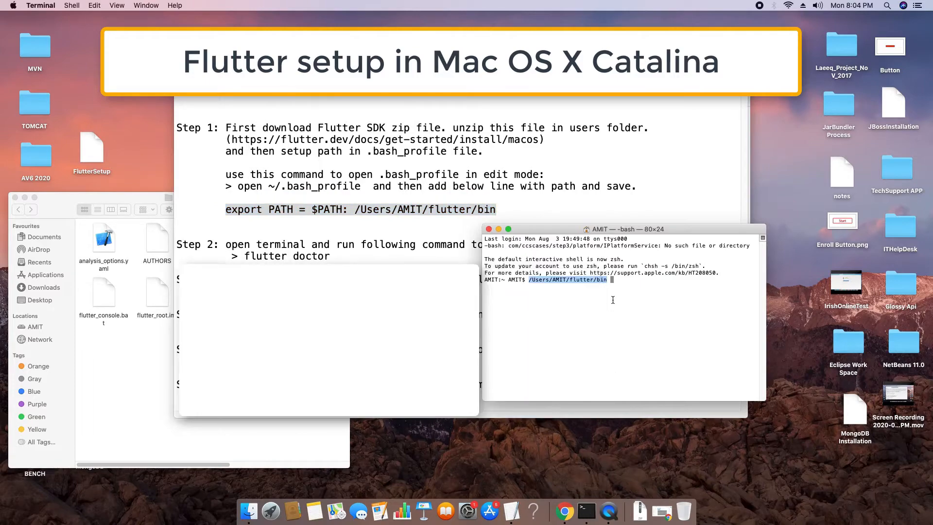
{"action": "key", "text": "BackSpace"}
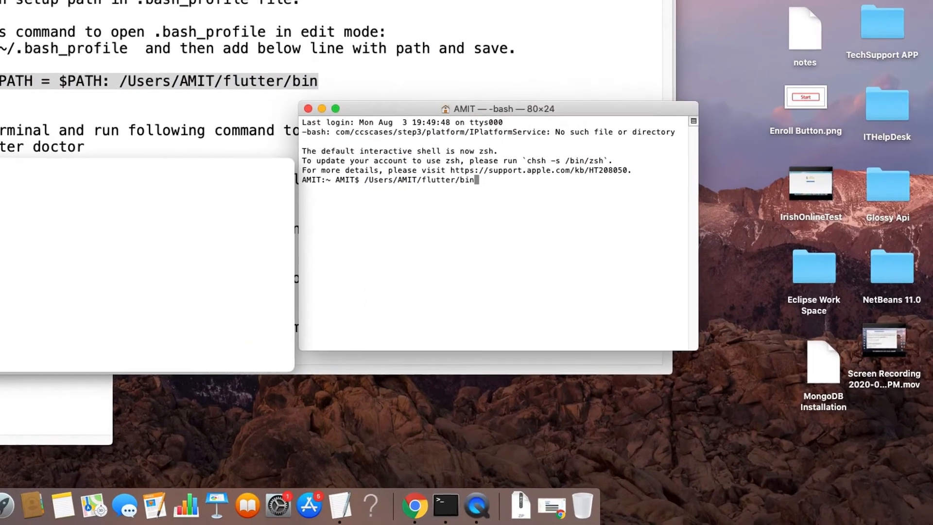
{"action": "key", "text": "BackSpace"}
{"action": "key", "text": "BackSpace"}
{"action": "key", "text": "BackSpace"}
{"action": "key", "text": "BackSpace"}
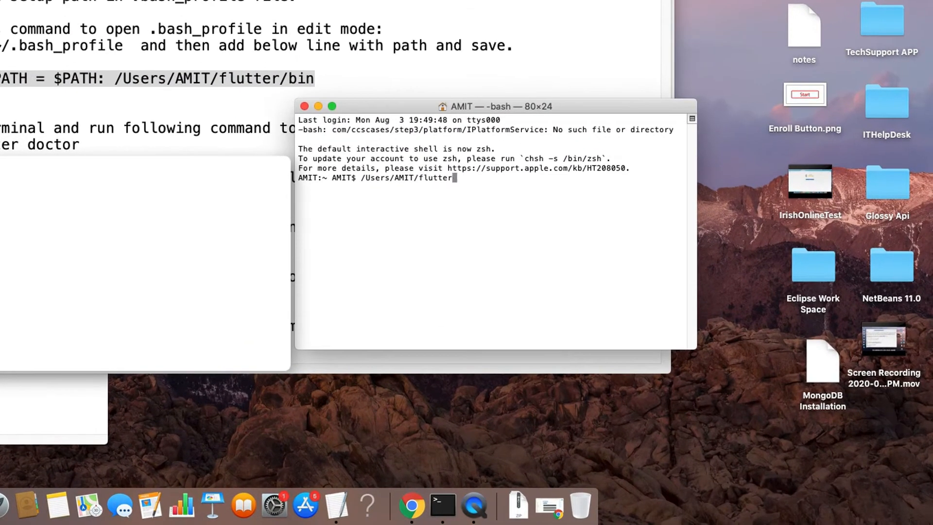
{"action": "key", "text": "BackSpace"}
{"action": "key", "text": "BackSpace"}
{"action": "key", "text": "BackSpace"}
{"action": "key", "text": "BackSpace"}
{"action": "key", "text": "BackSpace"}
{"action": "key", "text": "BackSpace"}
{"action": "key", "text": "BackSpace"}
{"action": "key", "text": "BackSpace"}
{"action": "key", "text": "BackSpace"}
{"action": "key", "text": "BackSpace"}
{"action": "key", "text": "BackSpace"}
{"action": "key", "text": "BackSpace"}
{"action": "key", "text": "BackSpace"}
{"action": "key", "text": "BackSpace"}
{"action": "key", "text": "BackSpace"}
{"action": "key", "text": "BackSpace"}
{"action": "key", "text": "BackSpace"}
{"action": "key", "text": "BackSpace"}
{"action": "key", "text": "BackSpace"}
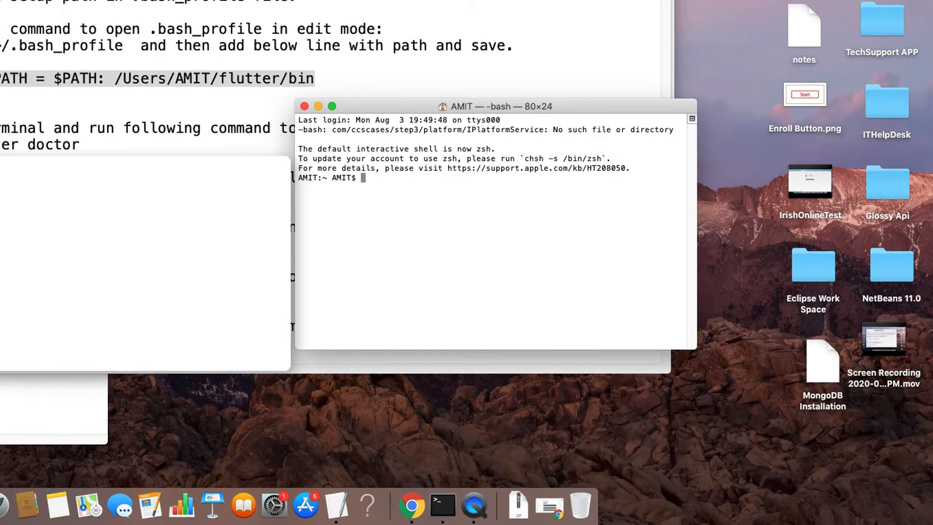
Select the open ~/.bash_profile command in the setup notes and run that command in Terminal.
{"action": "left_click", "coordinate": [204, 134]}
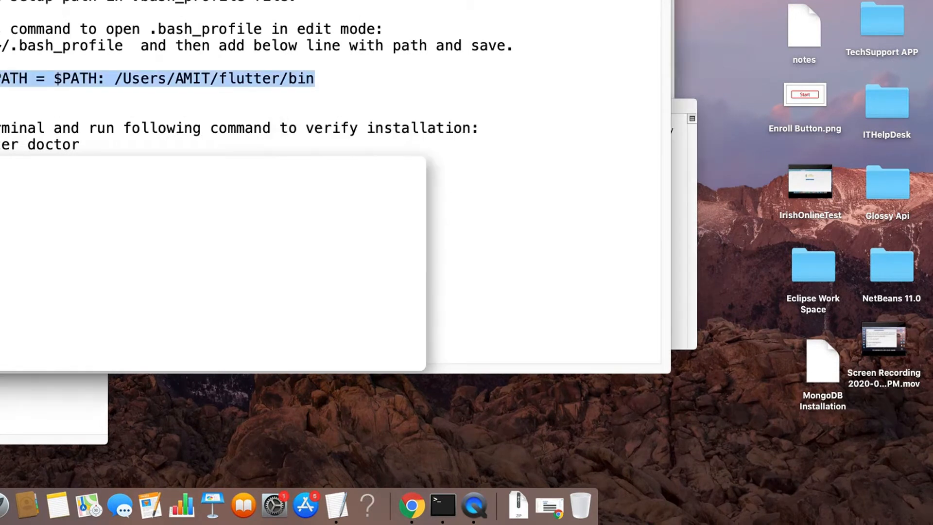
{"action": "mouse_move", "coordinate": [2, 46]}
{"action": "left_mouse_down"}
{"action": "mouse_move", "coordinate": [124, 46]}
{"action": "mouse_move", "coordinate": [1, 45]}
{"action": "left_mouse_up"}
{"action": "left_click", "coordinate": [123, 45]}
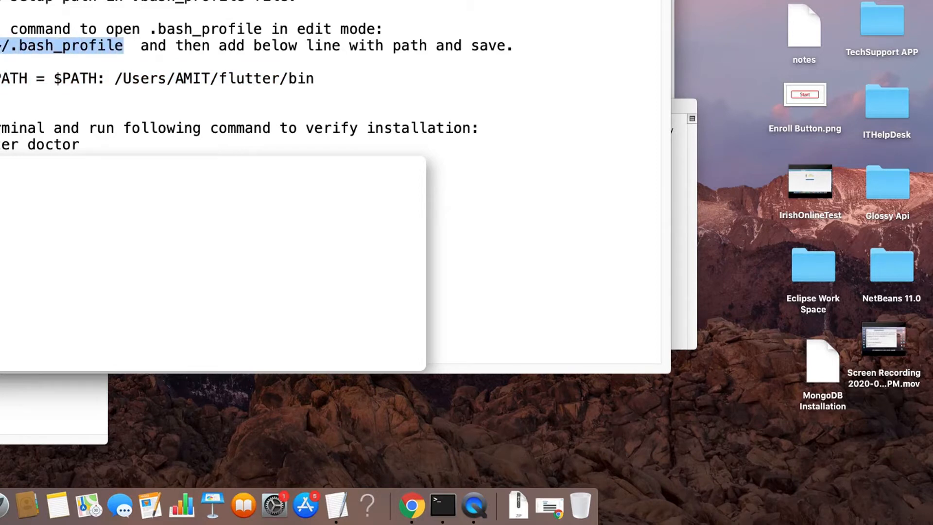
{"action": "left_click", "coordinate": [442, 506]}
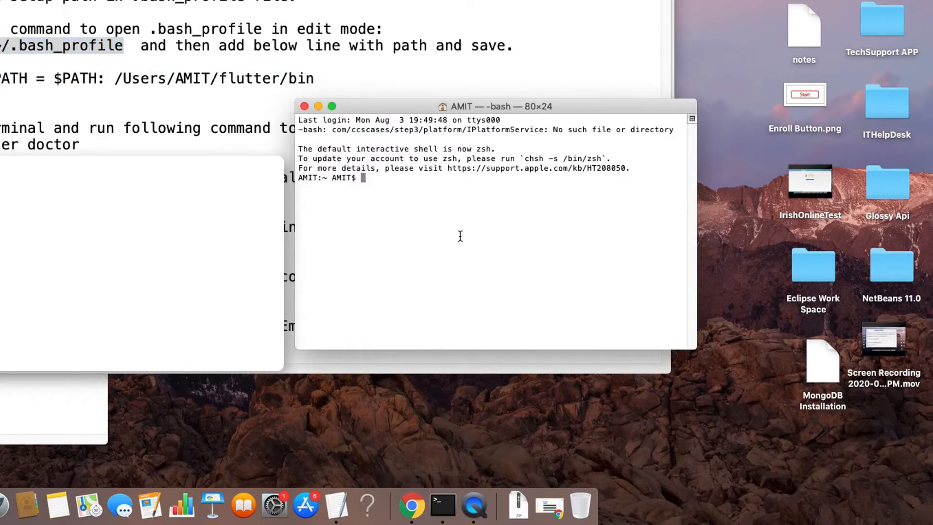
{"action": "type", "text": "open ~/.bash_profile"}
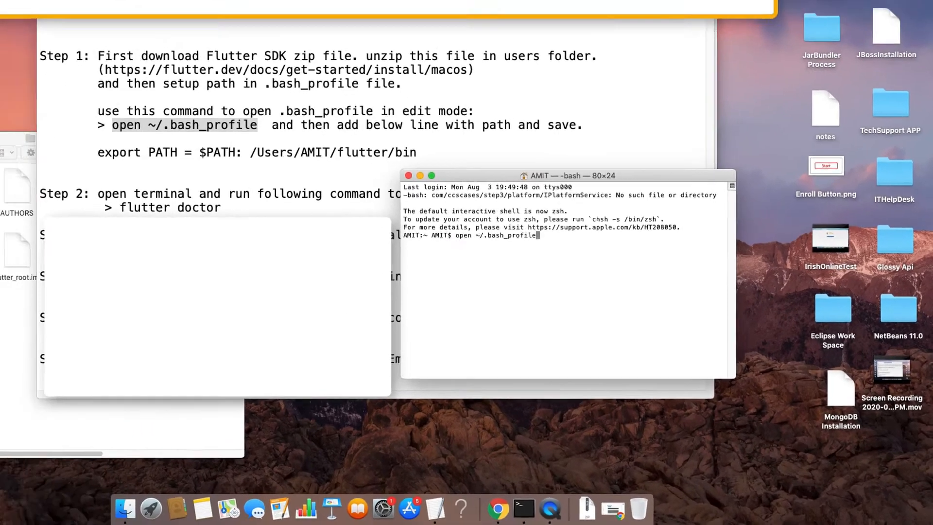
{"action": "key", "text": "Return"}
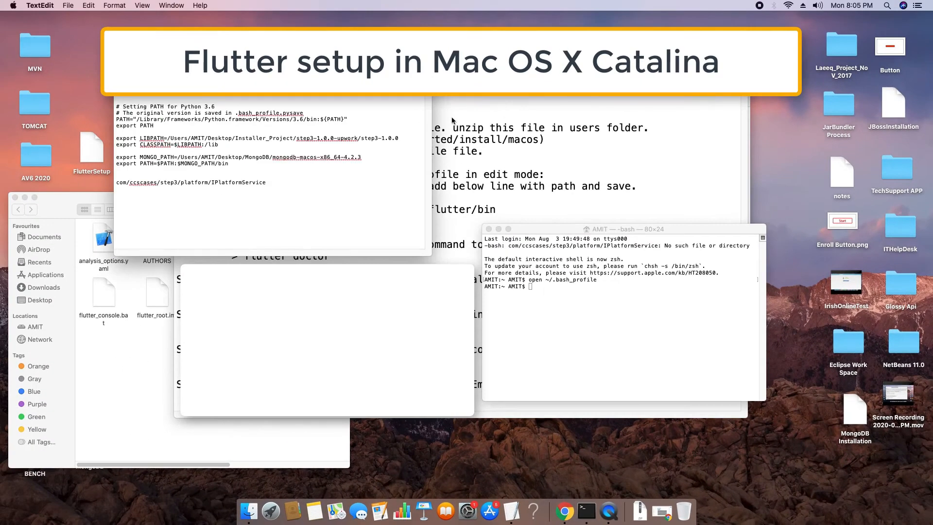
Move the .bash_profile window clear of the setup notes and copy the complete export PATH line from the notes.
{"action": "left_click_drag", "start_coordinate": [360, 59], "coordinate": [720, 151]}
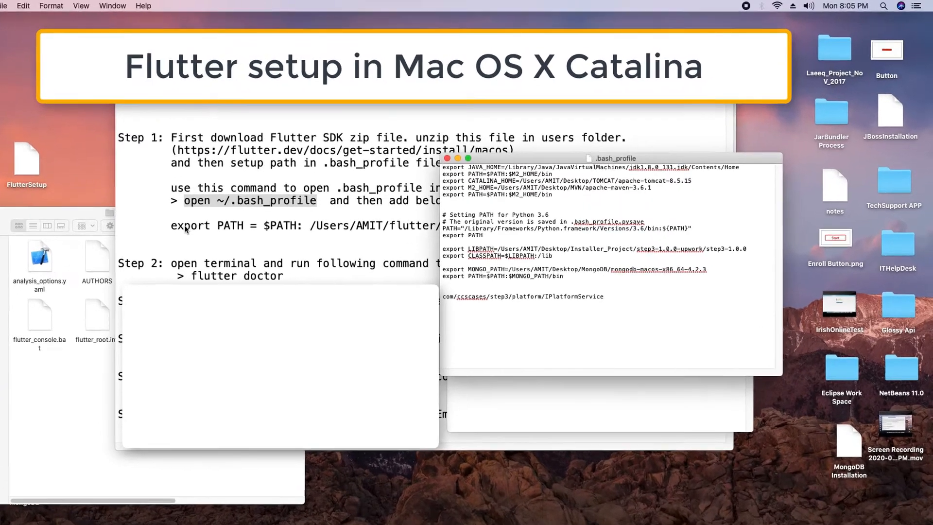
{"action": "left_click", "coordinate": [238, 212]}
{"action": "left_click_drag", "start_coordinate": [228, 209], "coordinate": [421, 217]}
{"action": "left_click_drag", "start_coordinate": [343, 251], "coordinate": [429, 241]}
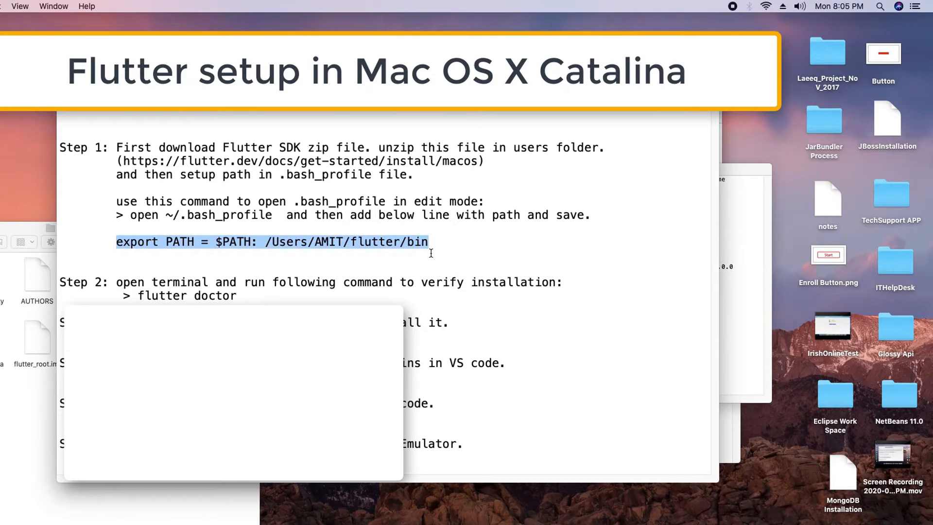
Add the copied flutter/bin export PATH line below the MongoDB PATH line in .bash_profile, then save and close the file.
{"action": "left_click", "coordinate": [735, 174]}
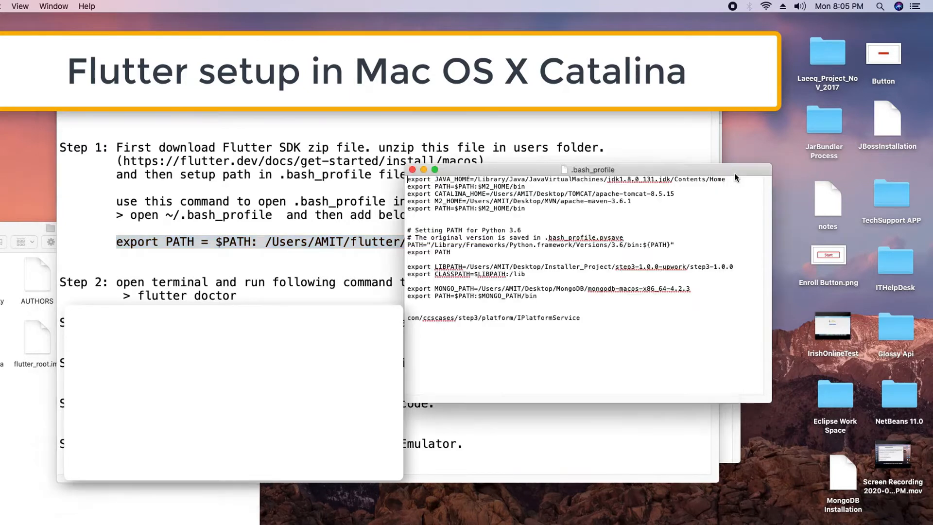
{"action": "left_click", "coordinate": [541, 296]}
{"action": "key", "text": "Return"}
{"action": "key", "text": "Return"}
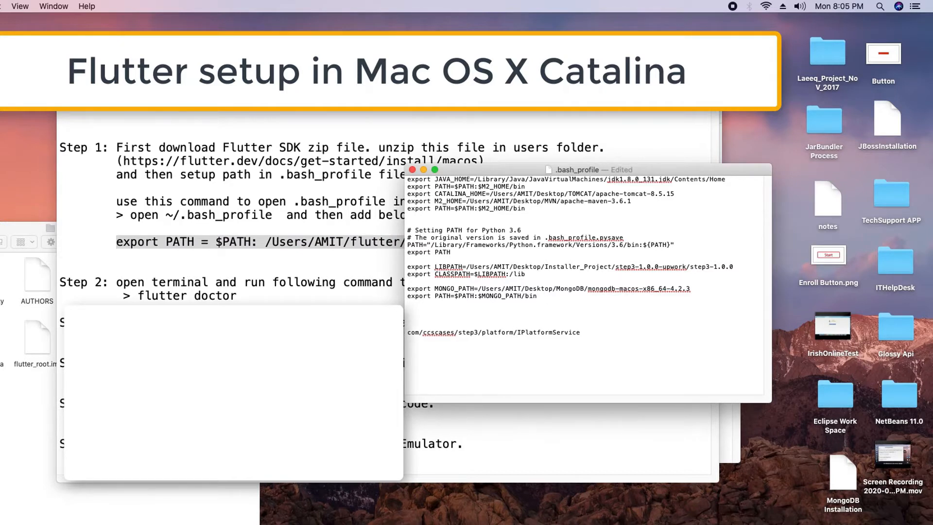
{"action": "key", "text": "super+v"}
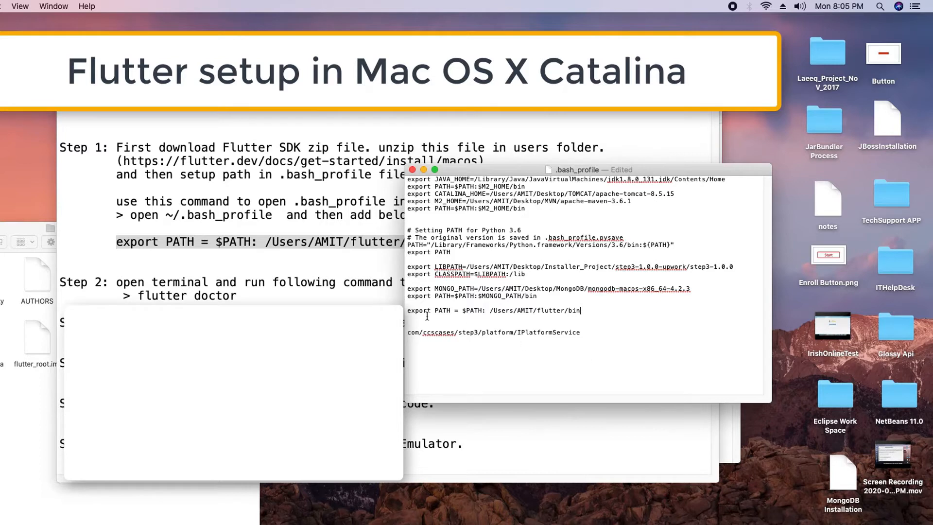
{"action": "left_click_drag", "start_coordinate": [407, 311], "coordinate": [579, 312]}
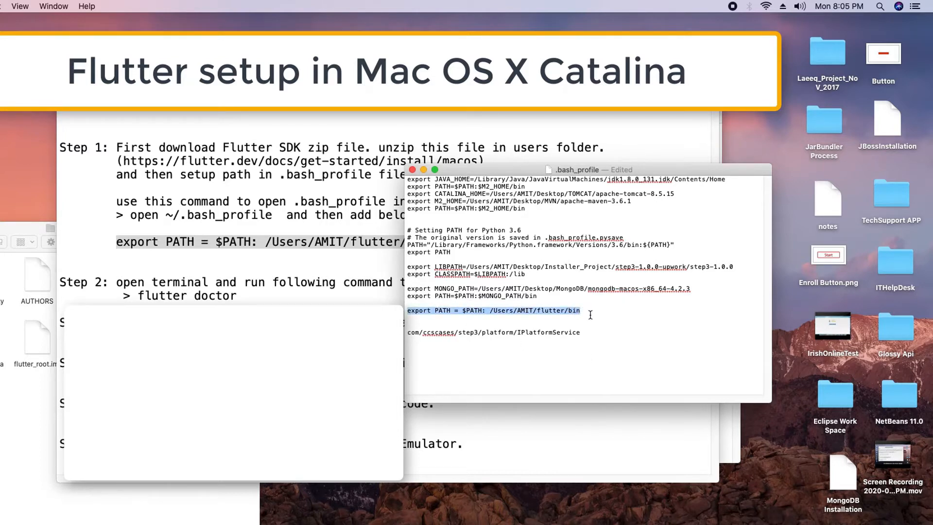
{"action": "left_click", "coordinate": [588, 311]}
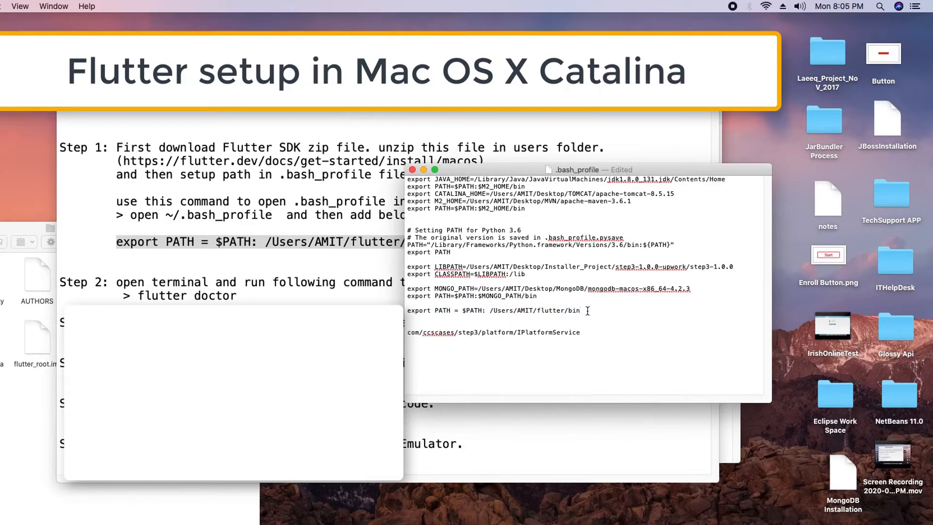
{"action": "key", "text": "super+s"}
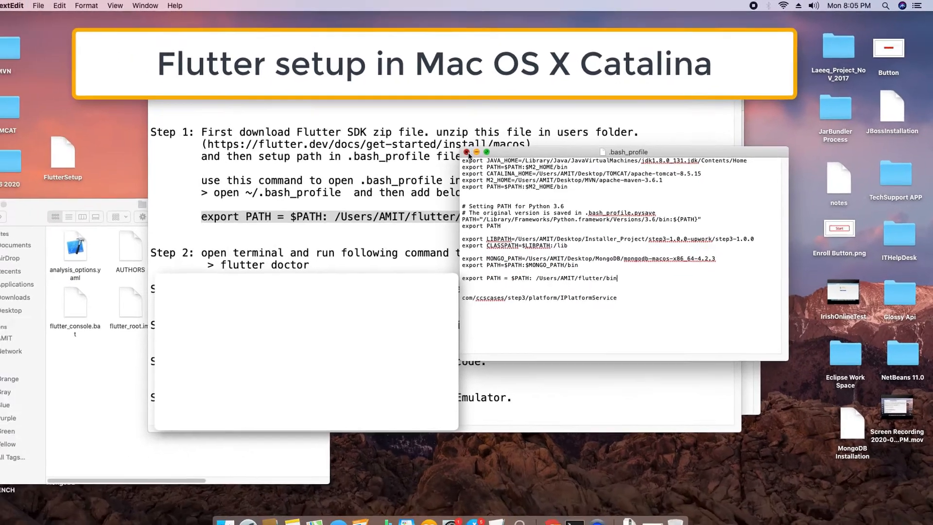
{"action": "left_click", "coordinate": [417, 168]}
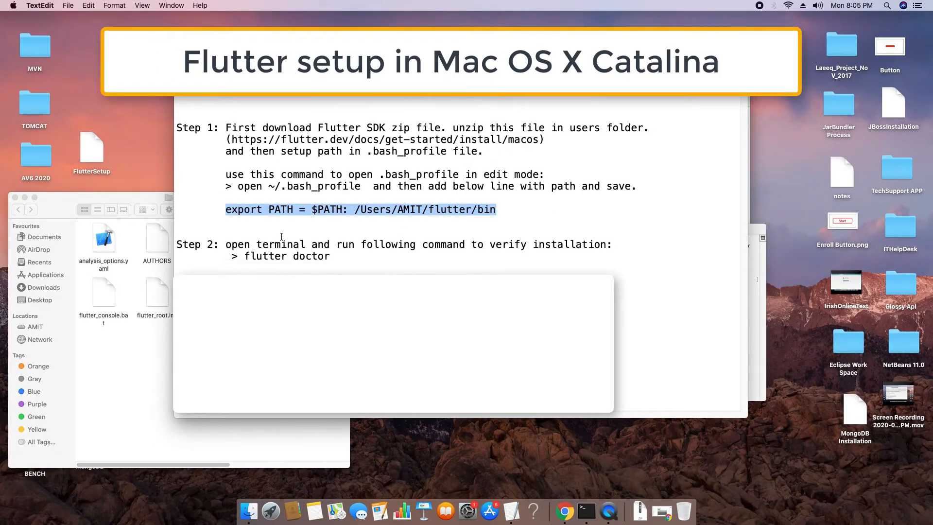
Review Step 2 of the setup notes, covering the verification instruction and the flutter doctor command.
{"action": "left_click", "coordinate": [219, 245]}
{"action": "left_click_drag", "start_coordinate": [218, 243], "coordinate": [169, 243]}
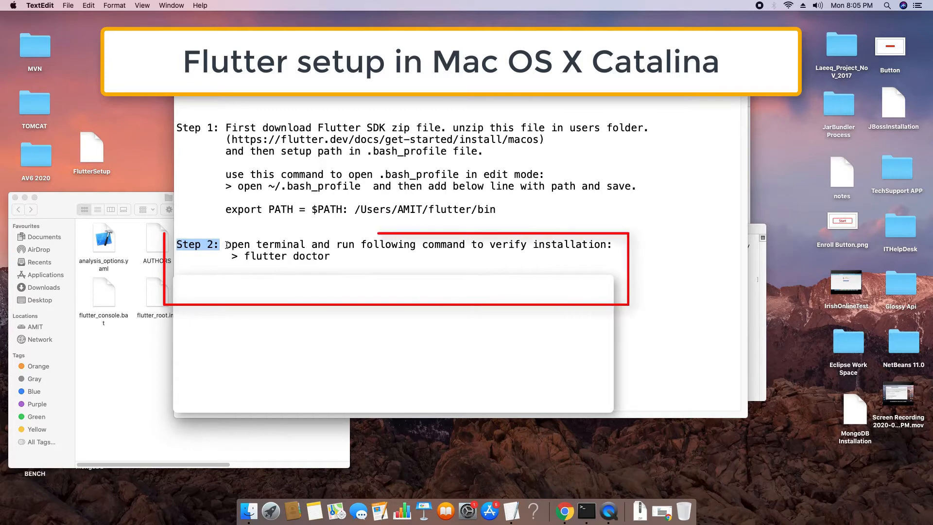
{"action": "left_click_drag", "start_coordinate": [226, 244], "coordinate": [610, 242]}
{"action": "left_click", "coordinate": [611, 242]}
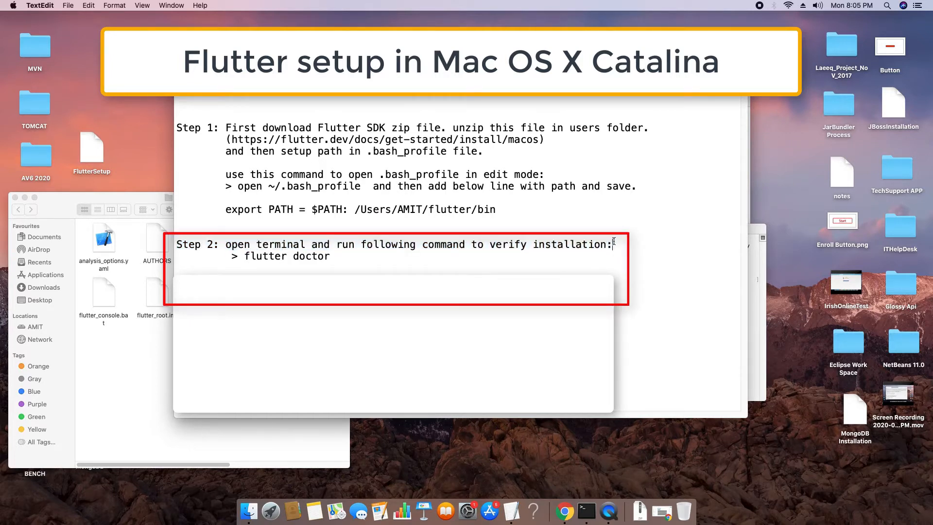
{"action": "left_click_drag", "start_coordinate": [223, 243], "coordinate": [615, 240]}
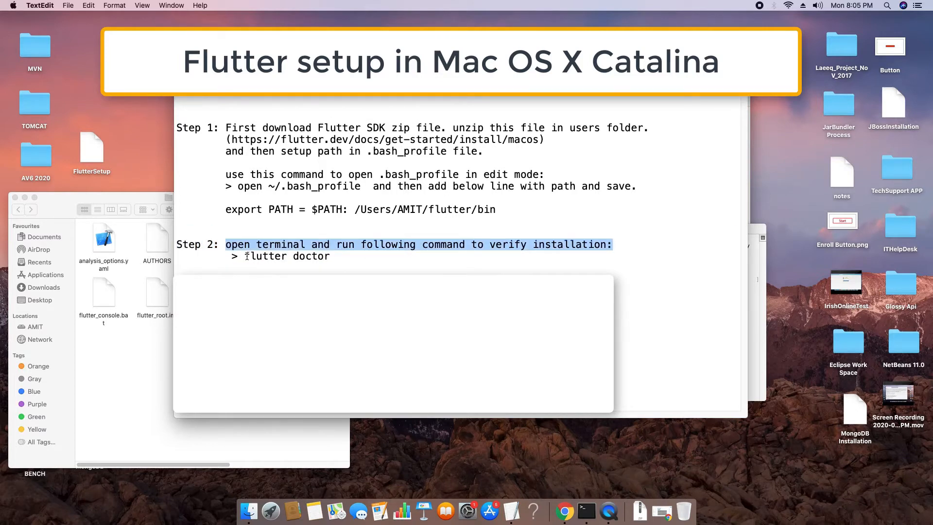
{"action": "left_click_drag", "start_coordinate": [244, 256], "coordinate": [339, 262]}
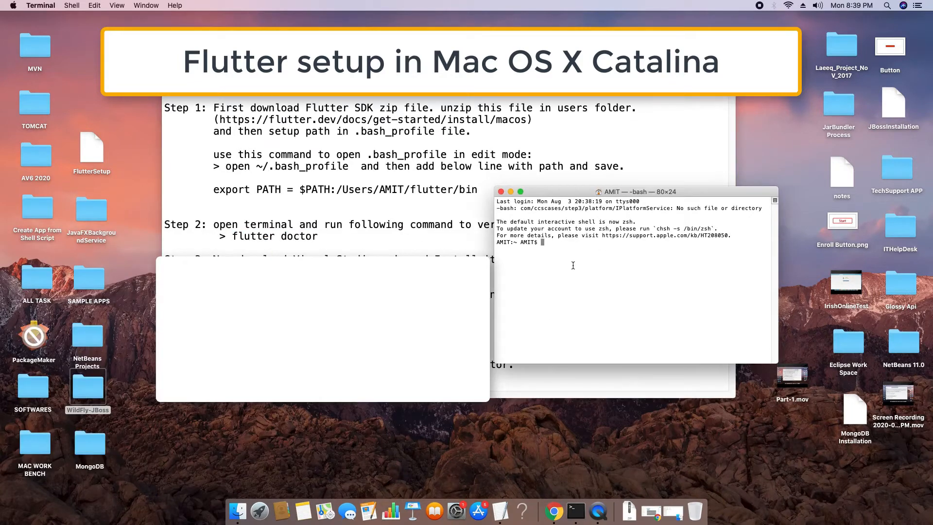
Run flutter doctor in Terminal to verify the Flutter setup.
{"action": "type", "text": "flutter coctor"}
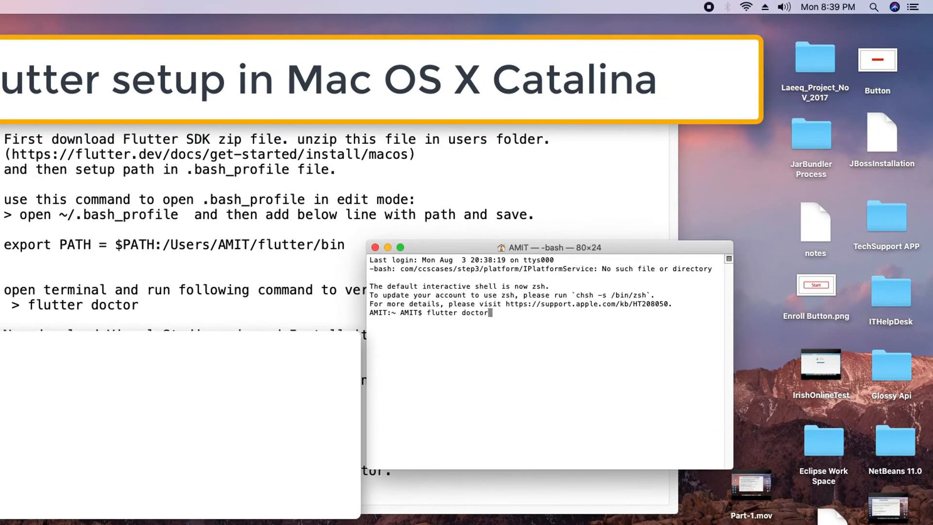
{"action": "key", "text": "Return"}
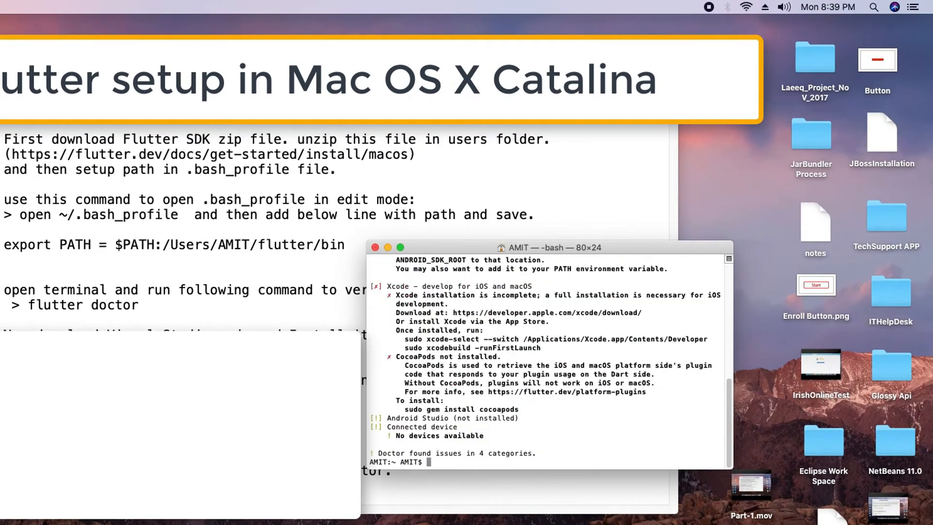
Examine the flutter doctor output, covering the Xcode, CocoaPods and Android toolchain sections.
{"action": "left_click_drag", "start_coordinate": [394, 294], "coordinate": [605, 296]}
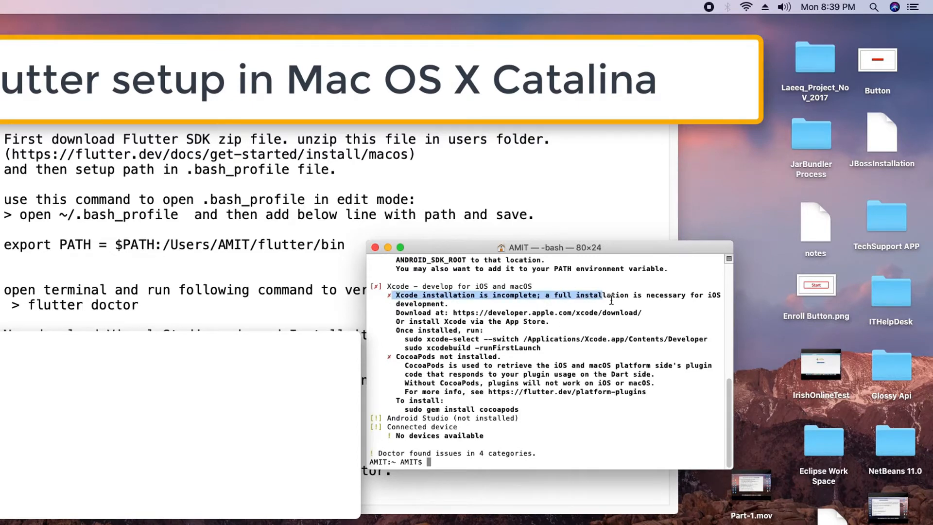
{"action": "left_click_drag", "start_coordinate": [449, 304], "coordinate": [394, 296]}
{"action": "left_click", "coordinate": [394, 296]}
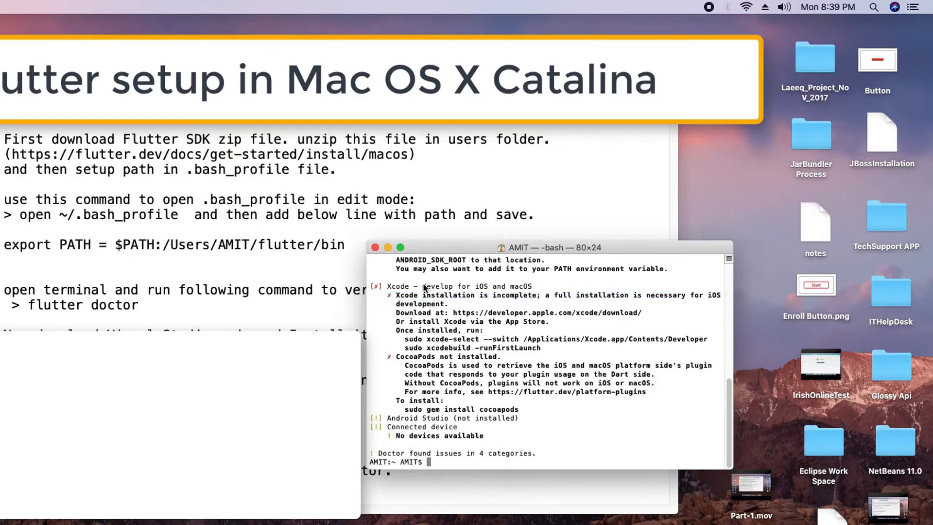
{"action": "left_click_drag", "start_coordinate": [423, 286], "coordinate": [532, 408]}
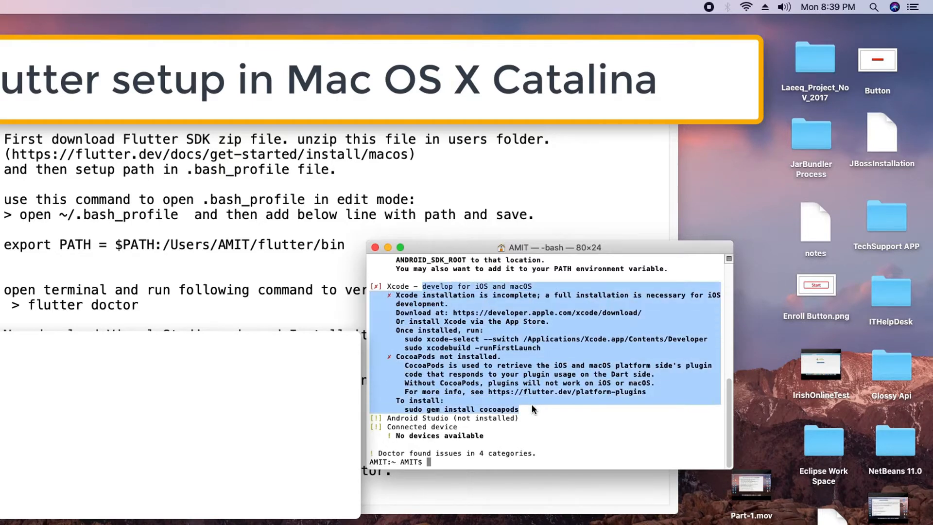
{"action": "scroll", "coordinate": [572, 415], "scroll_direction": "up", "scroll_amount": 1}
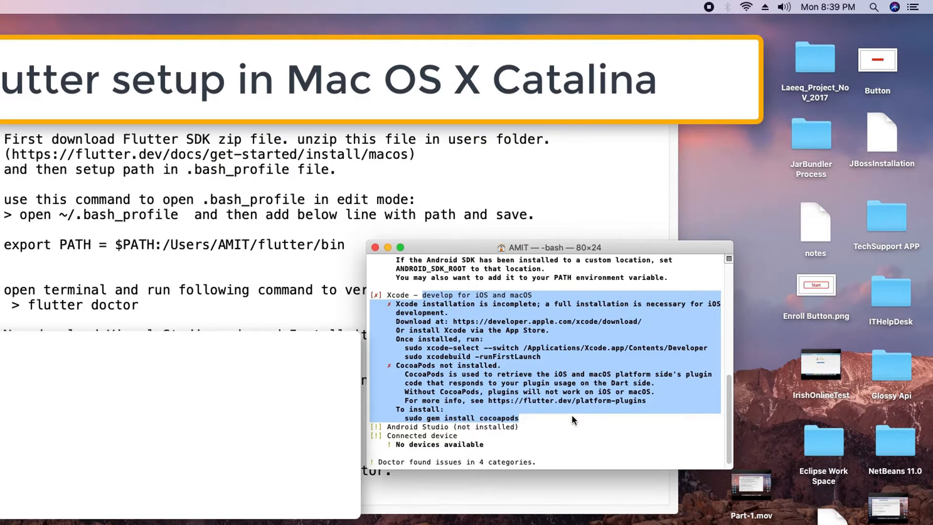
{"action": "scroll", "coordinate": [572, 416], "scroll_direction": "down", "scroll_amount": 1}
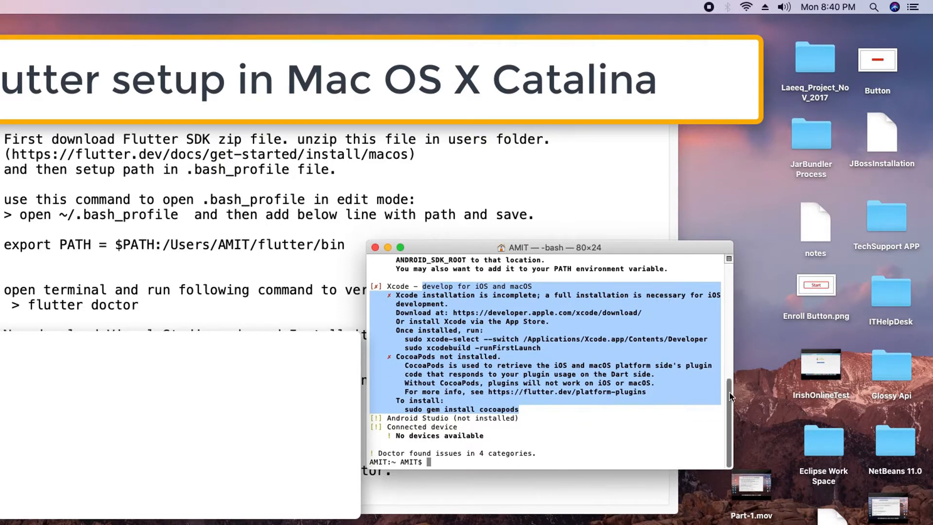
{"action": "scroll", "coordinate": [728, 378], "scroll_direction": "up", "scroll_amount": 5}
{"action": "scroll", "coordinate": [730, 379], "scroll_direction": "up", "scroll_amount": 4}
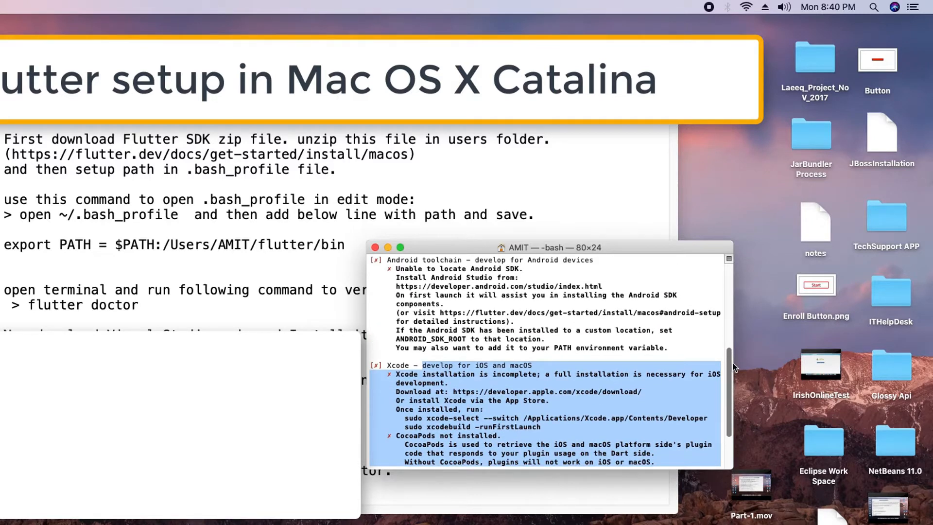
{"action": "scroll", "coordinate": [736, 359], "scroll_direction": "up", "scroll_amount": 2}
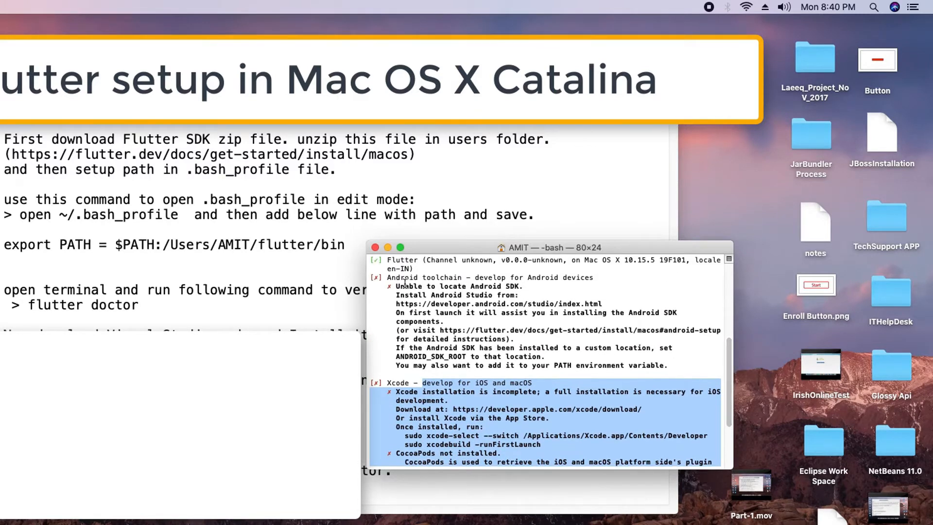
{"action": "left_click_drag", "start_coordinate": [401, 280], "coordinate": [583, 278]}
{"action": "left_click_drag", "start_coordinate": [414, 382], "coordinate": [541, 385]}
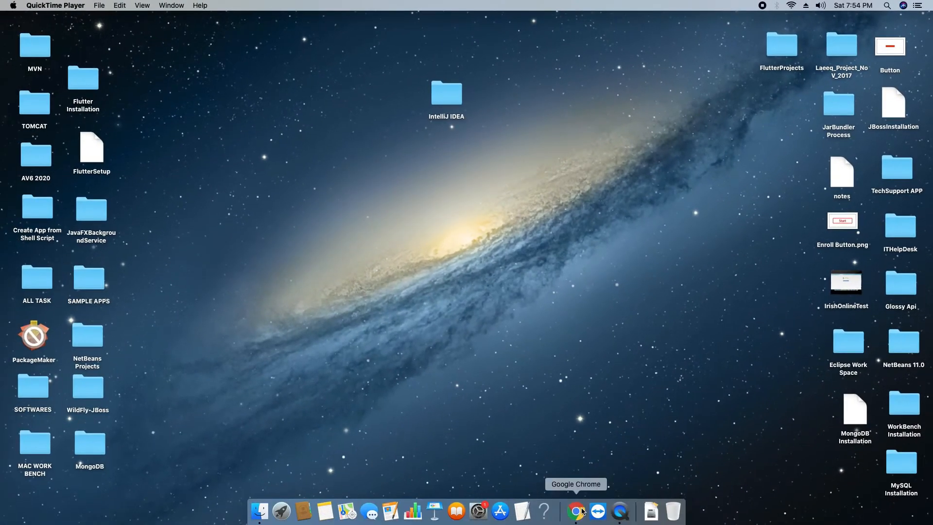
Switch to Google Chrome, search for "intellij idea download for mac" and open the JetBrains IntelliJ IDEA download page.
{"action": "left_click", "coordinate": [582, 511]}
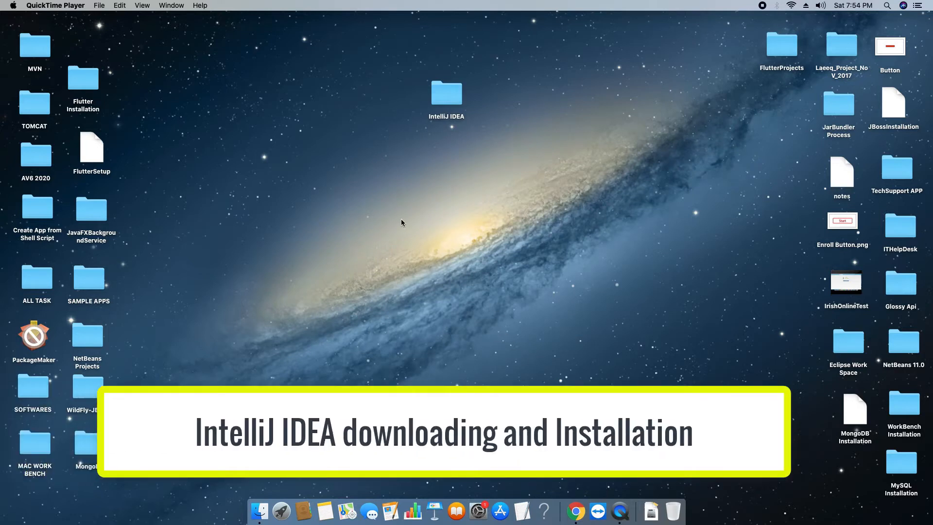
{"action": "left_click", "coordinate": [576, 510]}
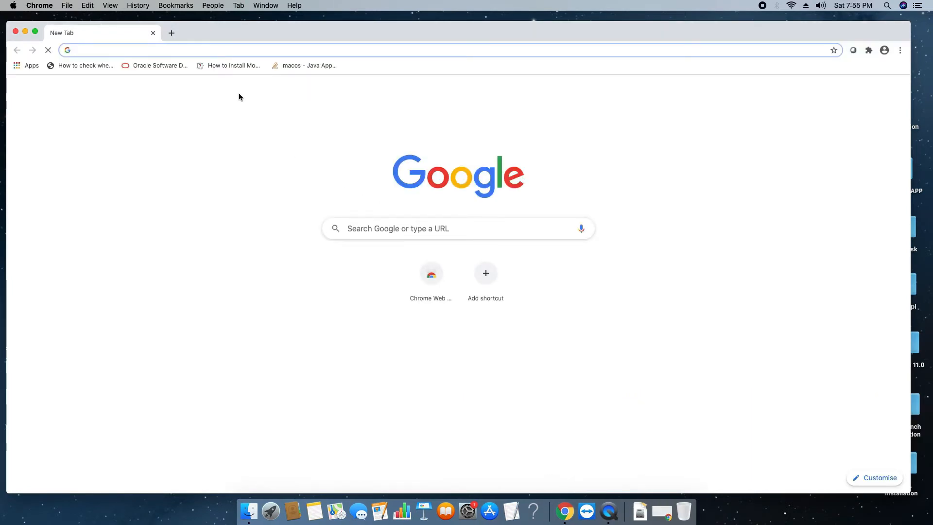
{"action": "left_click", "coordinate": [222, 51]}
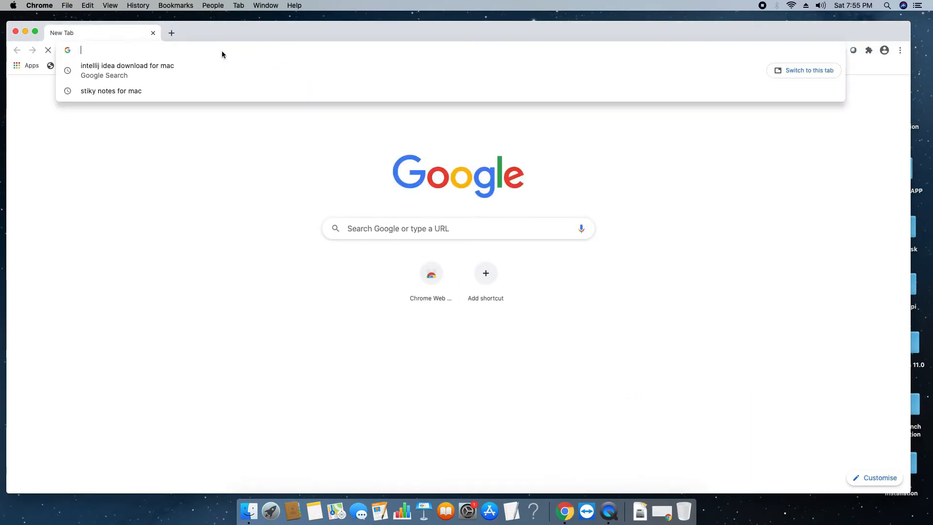
{"action": "left_click", "coordinate": [152, 69]}
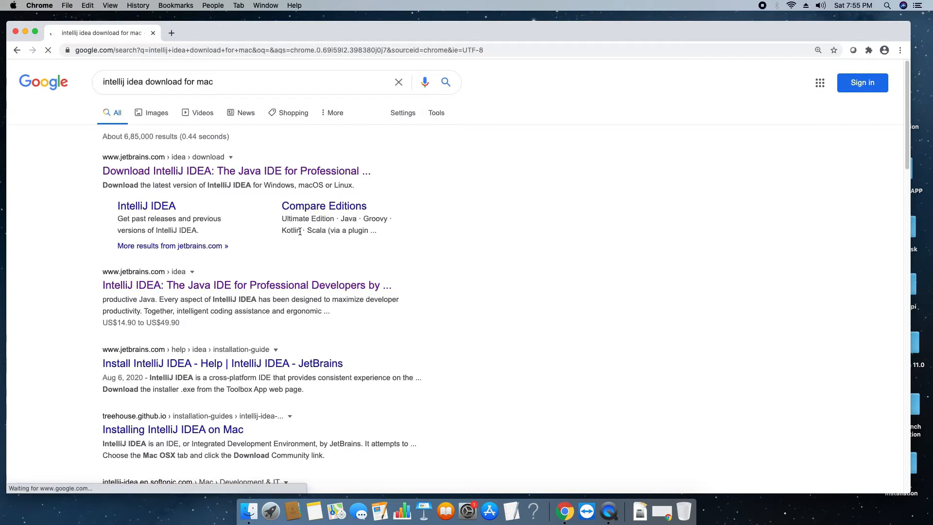
{"action": "left_click", "coordinate": [203, 174]}
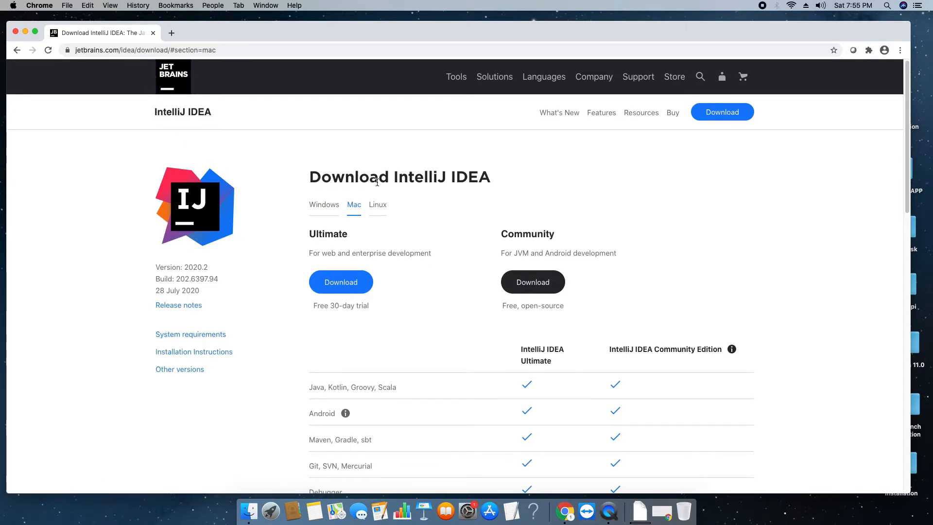
Compare the Ultimate and Community editions for Mac, covering their licence terms and the feature comparison table.
{"action": "left_click", "coordinate": [319, 205]}
{"action": "left_click", "coordinate": [350, 206]}
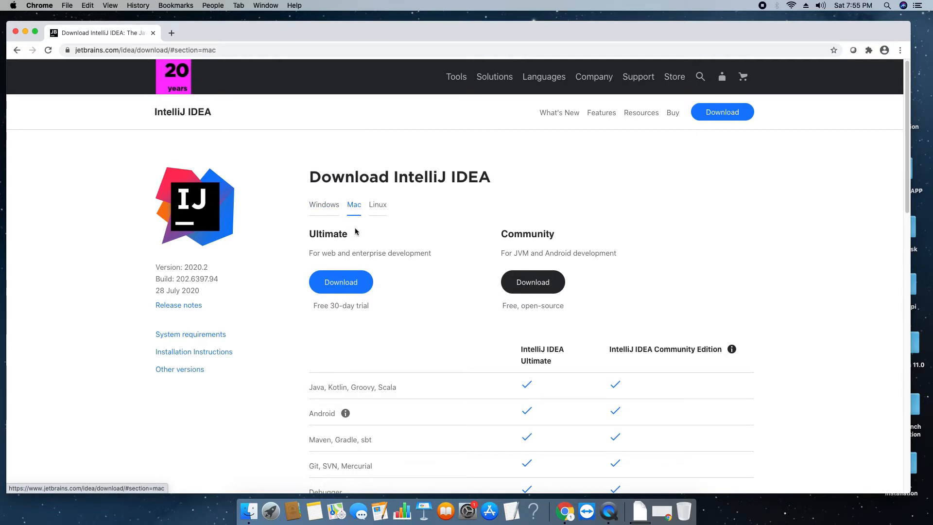
{"action": "left_click_drag", "start_coordinate": [310, 234], "coordinate": [348, 236]}
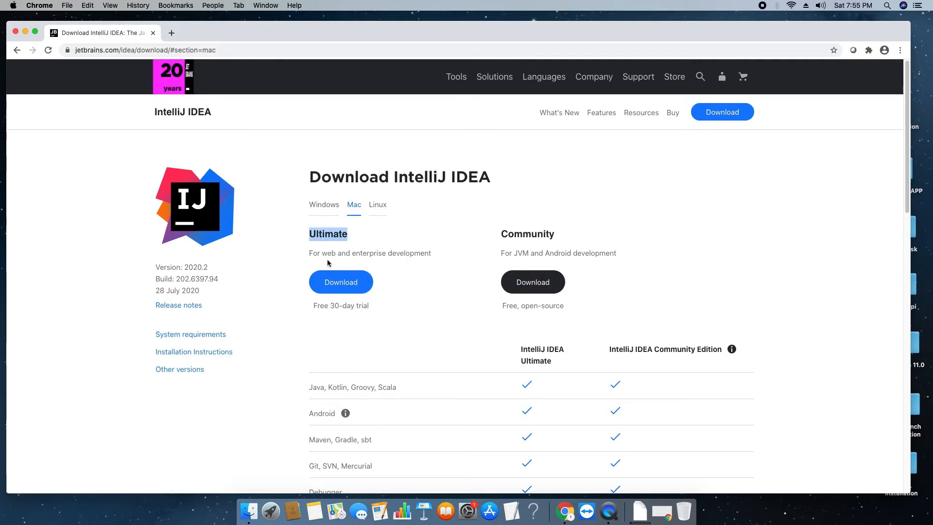
{"action": "left_click_drag", "start_coordinate": [314, 305], "coordinate": [369, 310]}
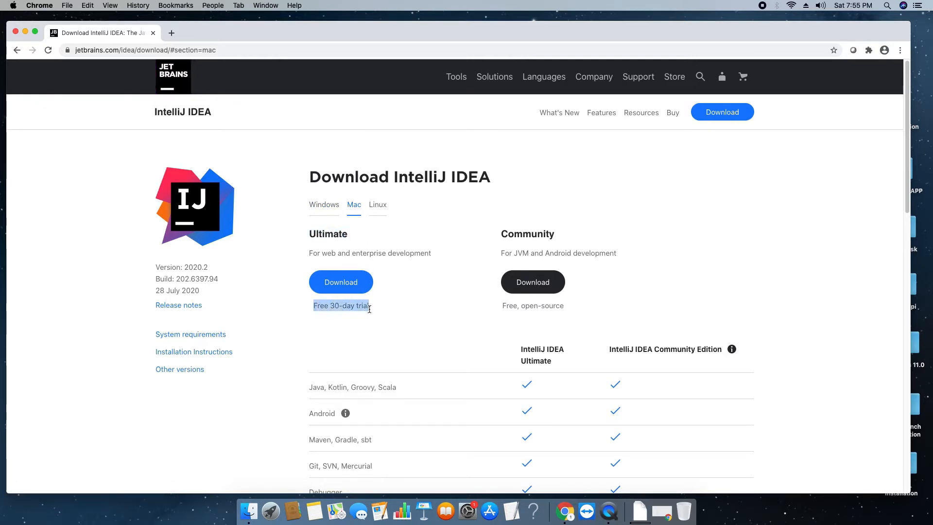
{"action": "left_click", "coordinate": [381, 317]}
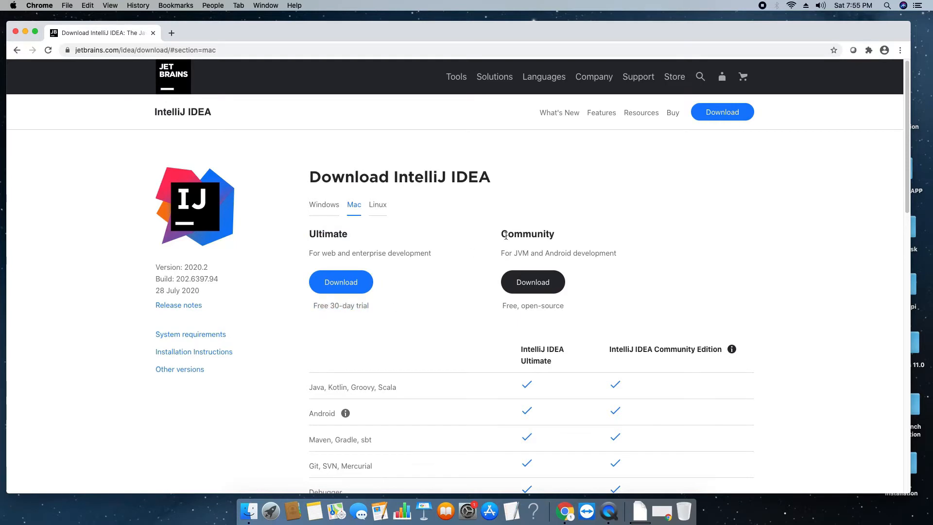
{"action": "left_click_drag", "start_coordinate": [555, 235], "coordinate": [499, 235]}
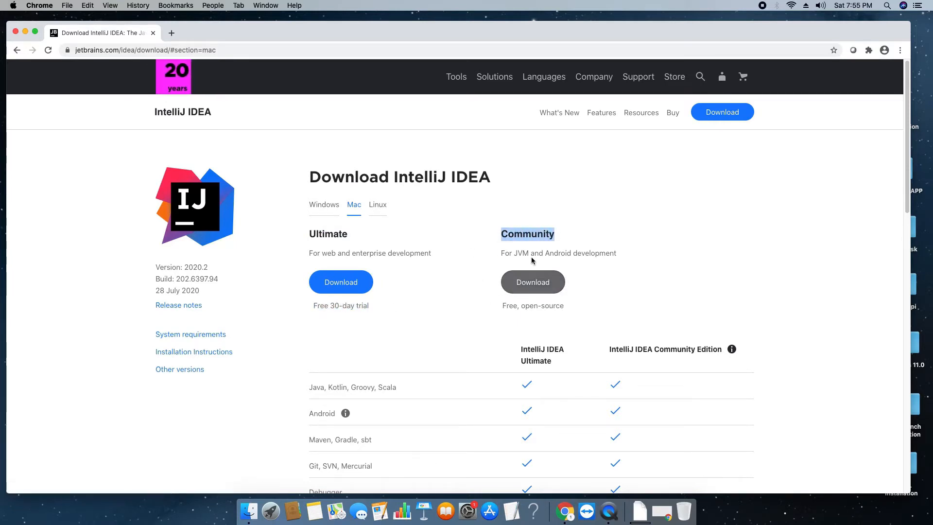
{"action": "left_click_drag", "start_coordinate": [502, 306], "coordinate": [661, 296]}
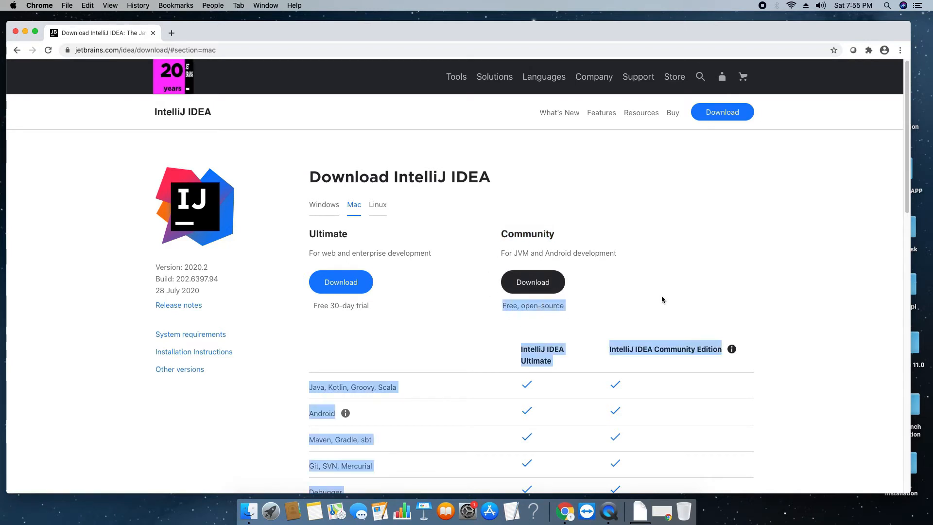
{"action": "left_click", "coordinate": [664, 295]}
{"action": "scroll", "coordinate": [889, 170], "scroll_direction": "down", "scroll_amount": 5}
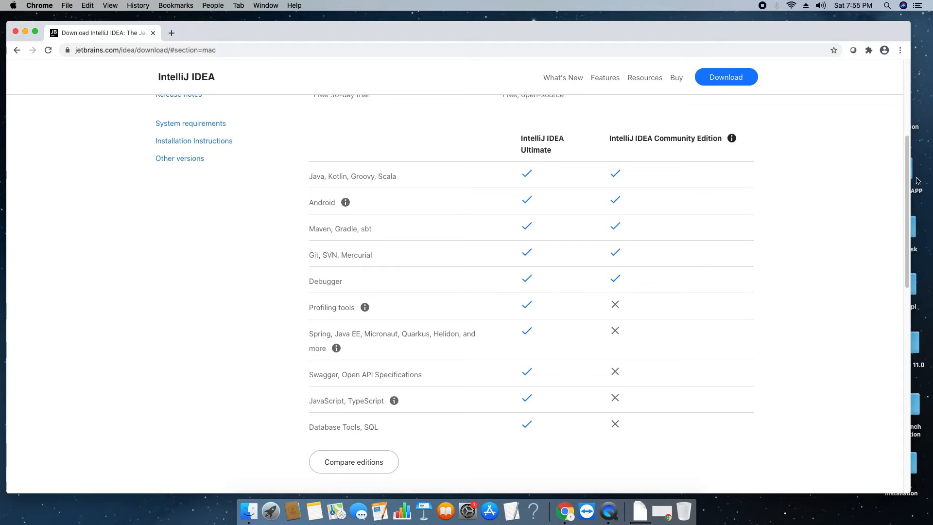
{"action": "left_click_drag", "start_coordinate": [910, 192], "coordinate": [909, 189]}
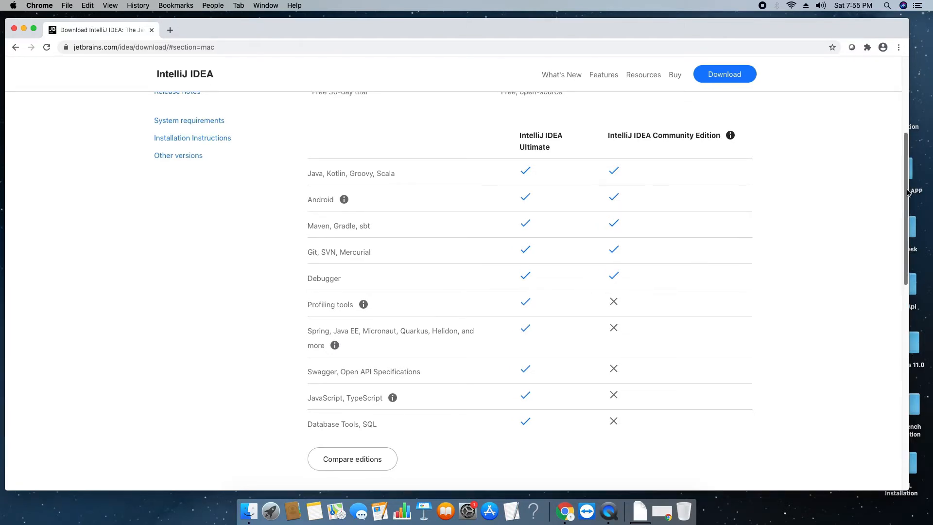
{"action": "scroll", "coordinate": [716, 160], "scroll_direction": "up", "scroll_amount": 5}
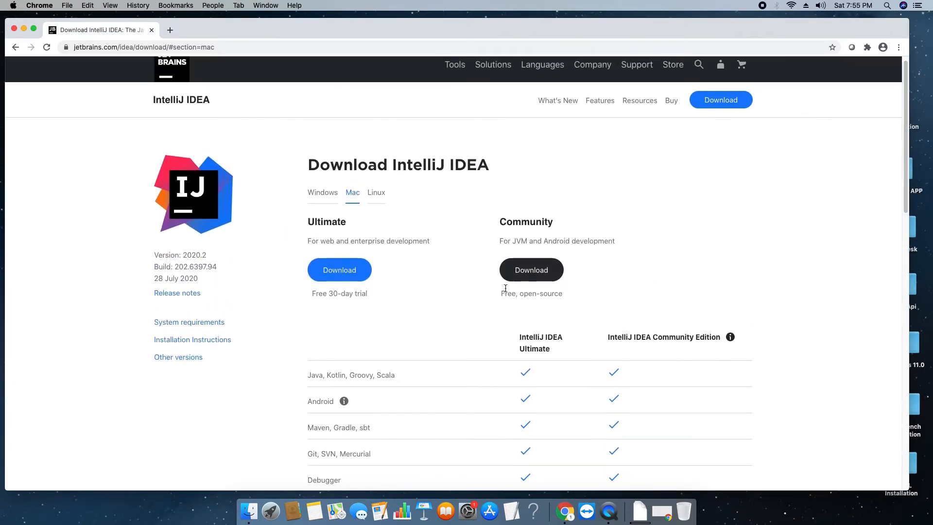
Download the Community edition of IntelliJ IDEA for Mac and close the browser window.
{"action": "left_click", "coordinate": [535, 275]}
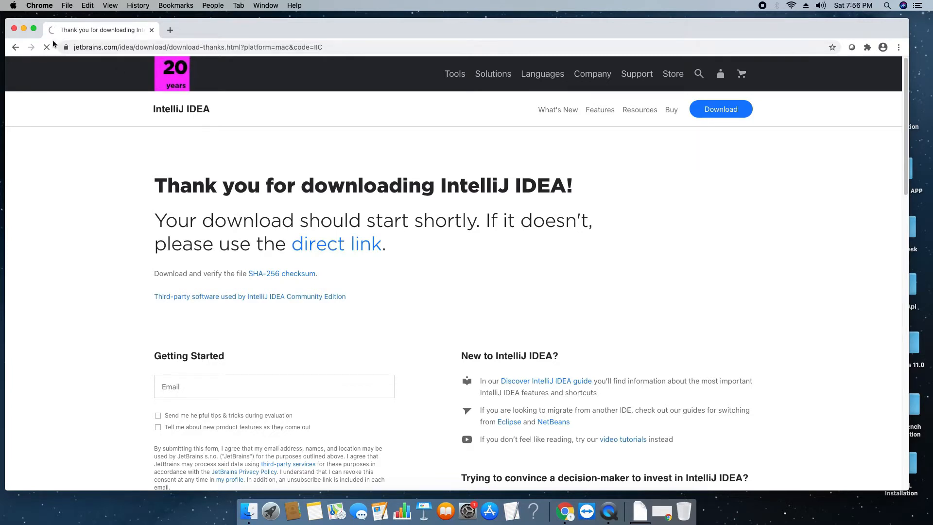
{"action": "left_click", "coordinate": [14, 30]}
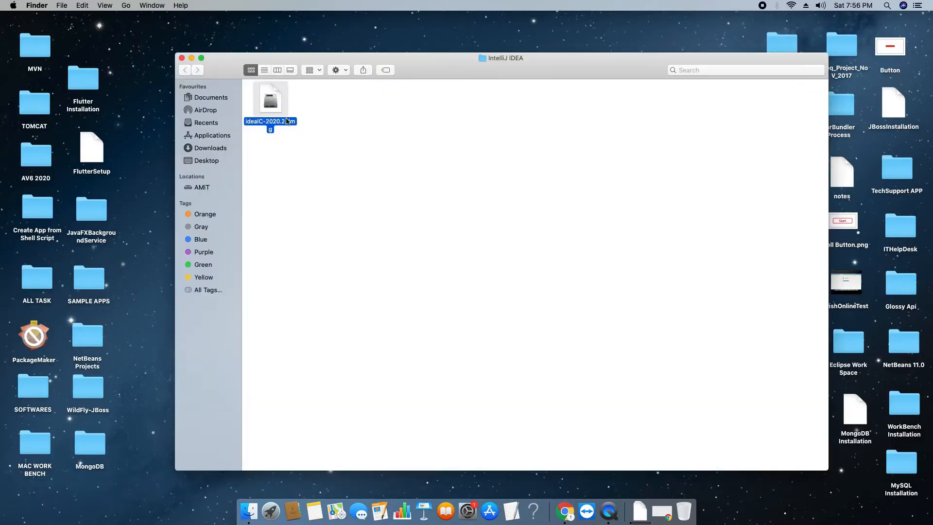
Open the ideaIC-2020.2.dmg disk image from the IntelliJ IDEA folder and close the folder window.
{"action": "left_click_drag", "start_coordinate": [287, 121], "coordinate": [316, 125]}
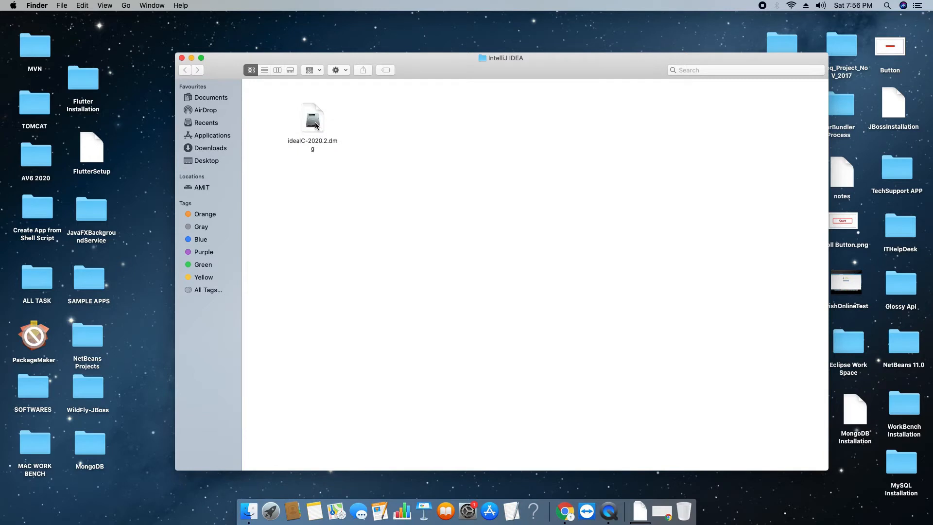
{"action": "left_click", "coordinate": [315, 126]}
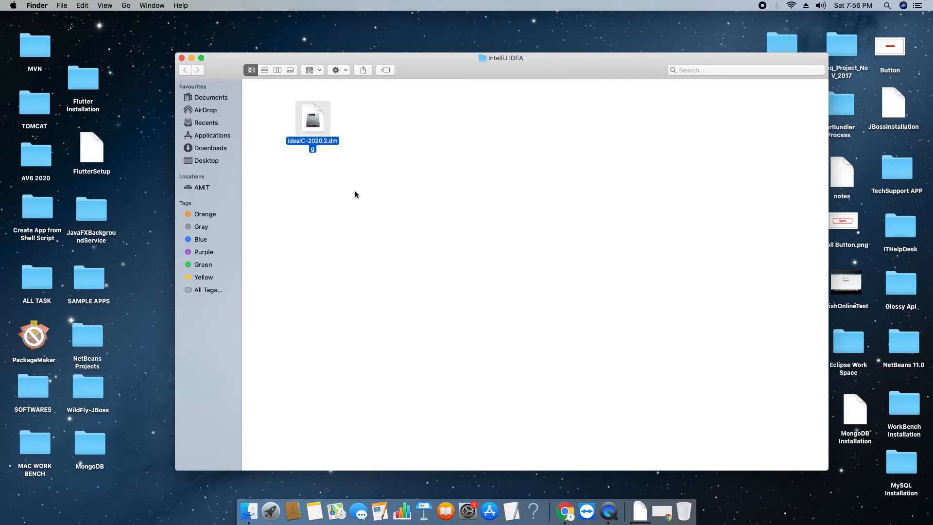
{"action": "left_click", "coordinate": [182, 58]}
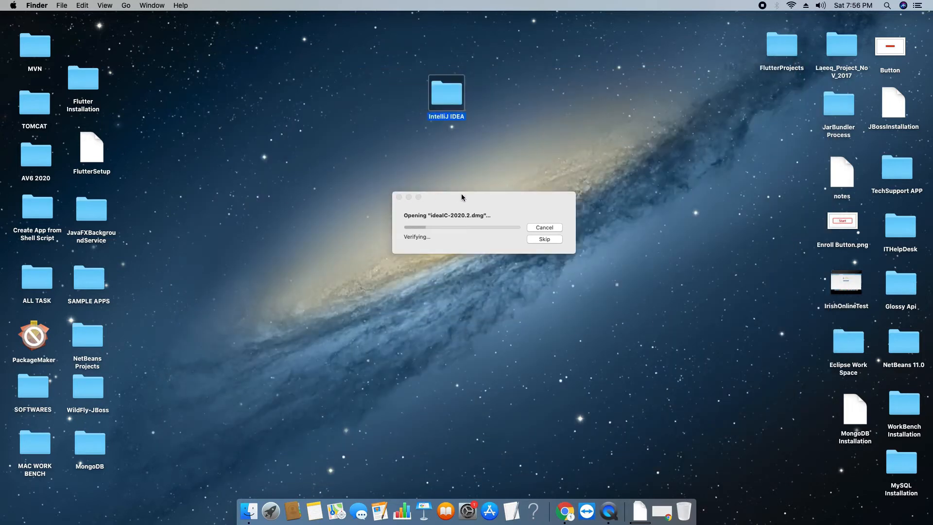
{"action": "left_click_drag", "start_coordinate": [484, 199], "coordinate": [455, 167]}
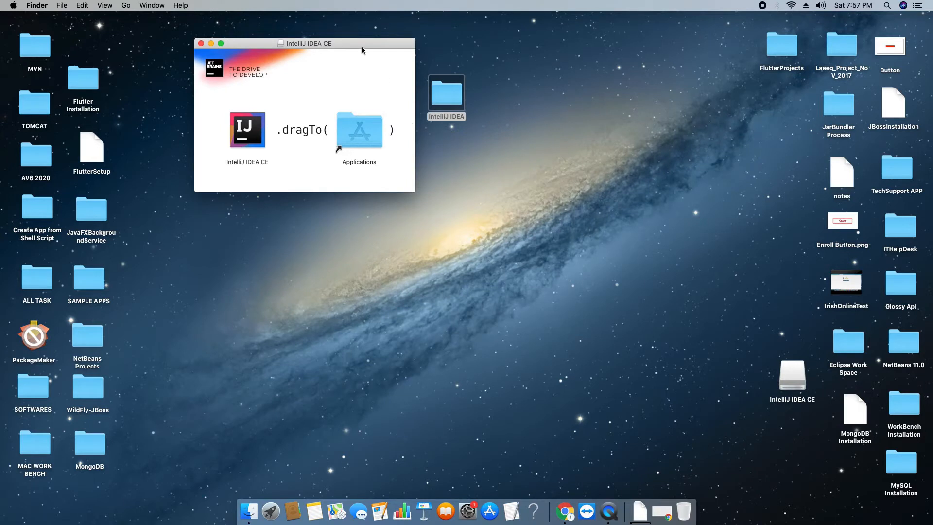
Copy IntelliJ IDEA CE from the mounted disk image into the Applications folder and check the copy there.
{"action": "left_click_drag", "start_coordinate": [361, 45], "coordinate": [454, 146]}
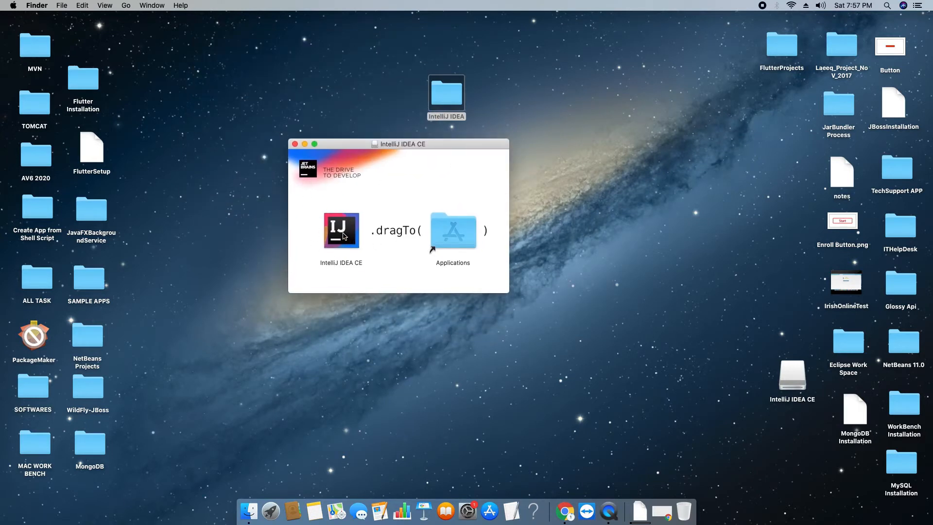
{"action": "left_click_drag", "start_coordinate": [343, 236], "coordinate": [466, 233]}
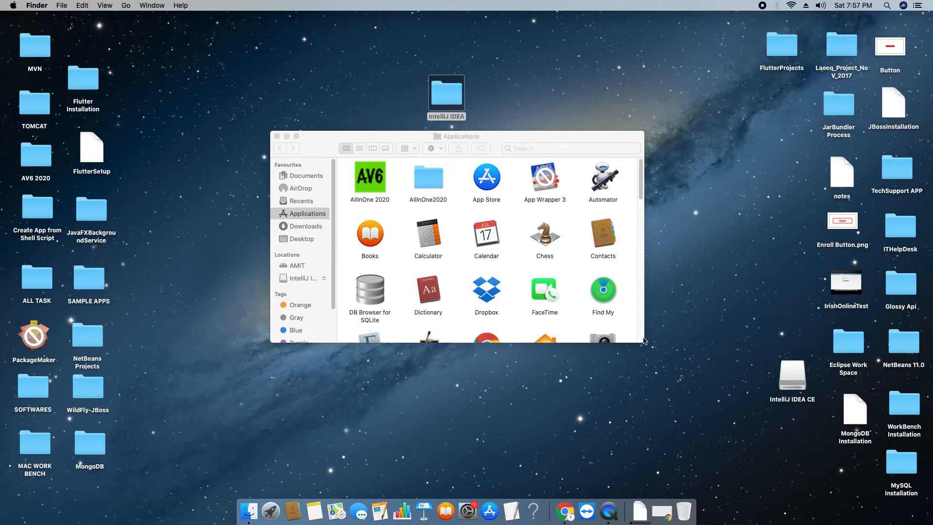
{"action": "left_click", "coordinate": [628, 280]}
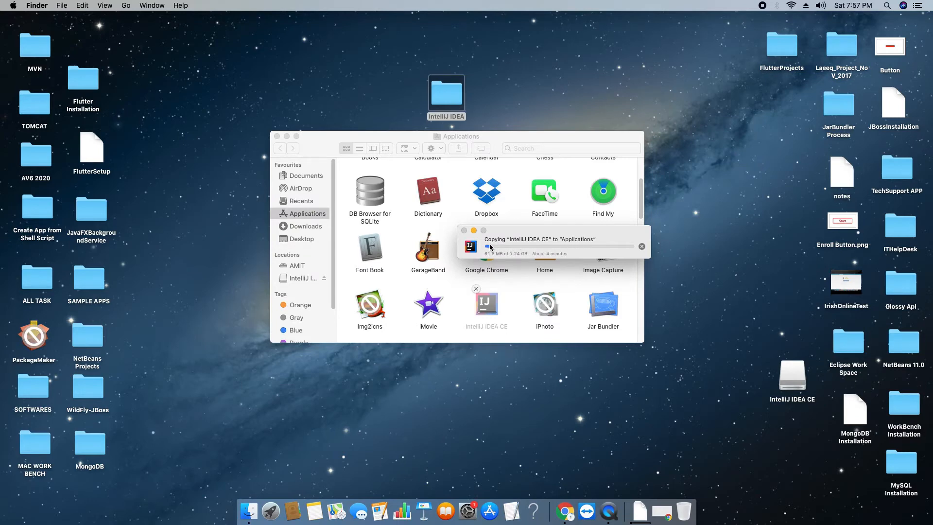
{"action": "left_click", "coordinate": [642, 340]}
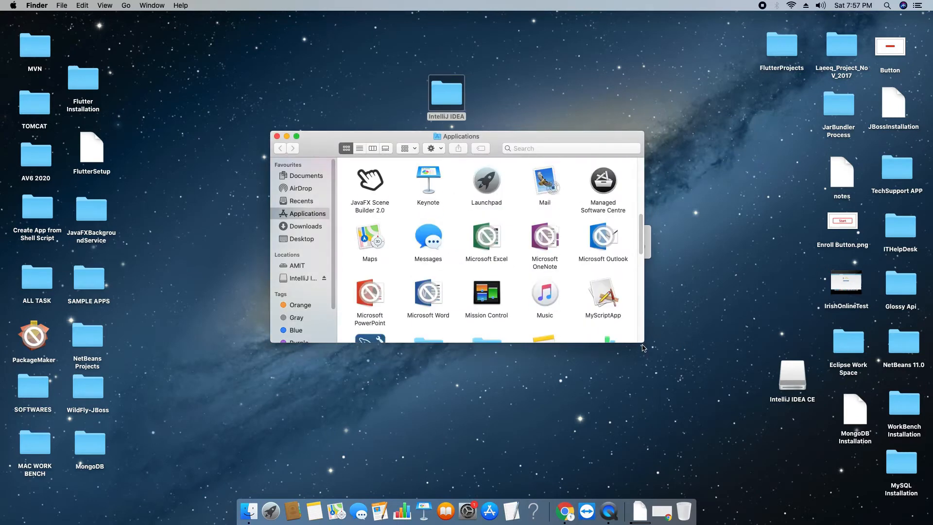
{"action": "left_click_drag", "start_coordinate": [644, 345], "coordinate": [659, 361]}
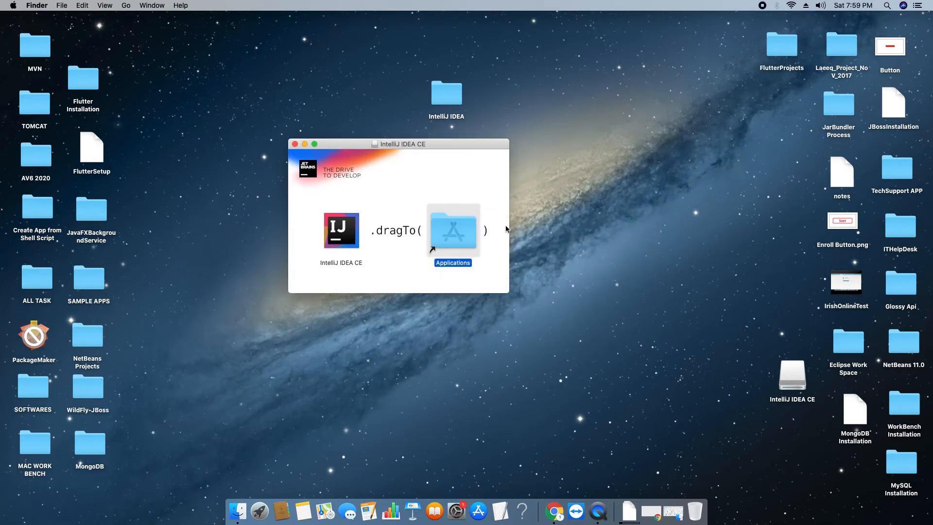
Close the disk image window and launch IntelliJ IDEA CE from the Applications folder, allowing the downloaded app to open.
{"action": "left_click", "coordinate": [295, 144]}
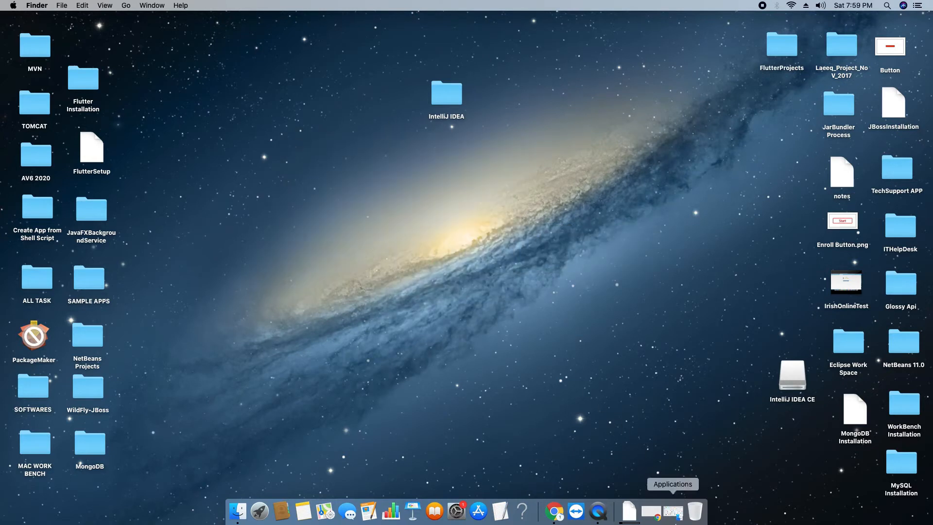
{"action": "left_click", "coordinate": [673, 515]}
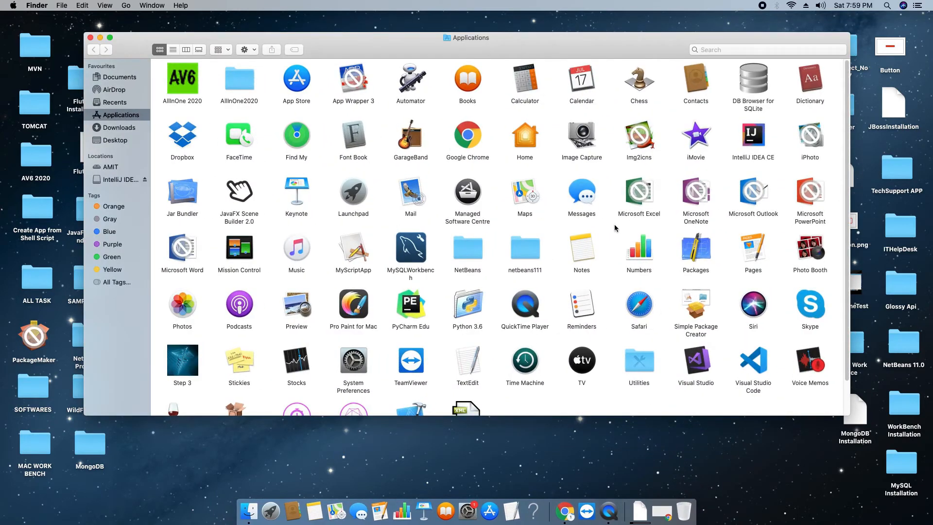
{"action": "left_click", "coordinate": [756, 144]}
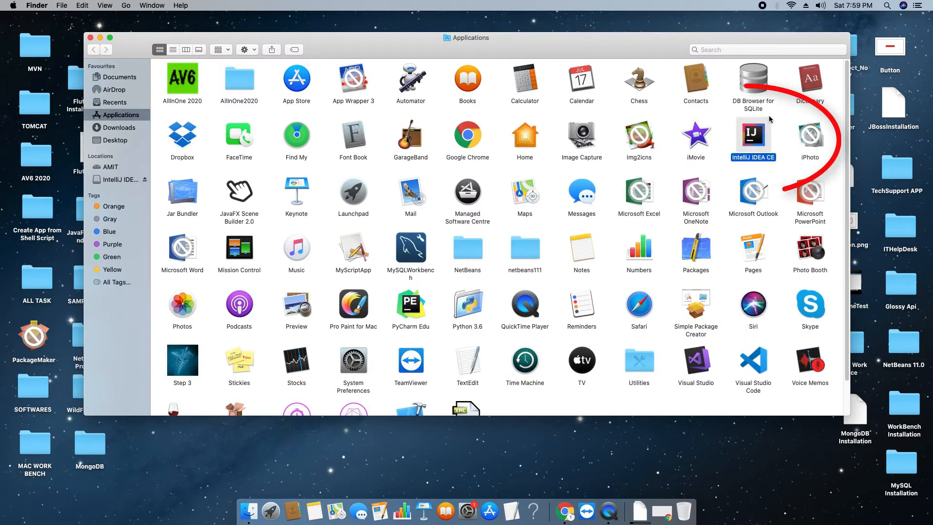
{"action": "double_click", "coordinate": [753, 138]}
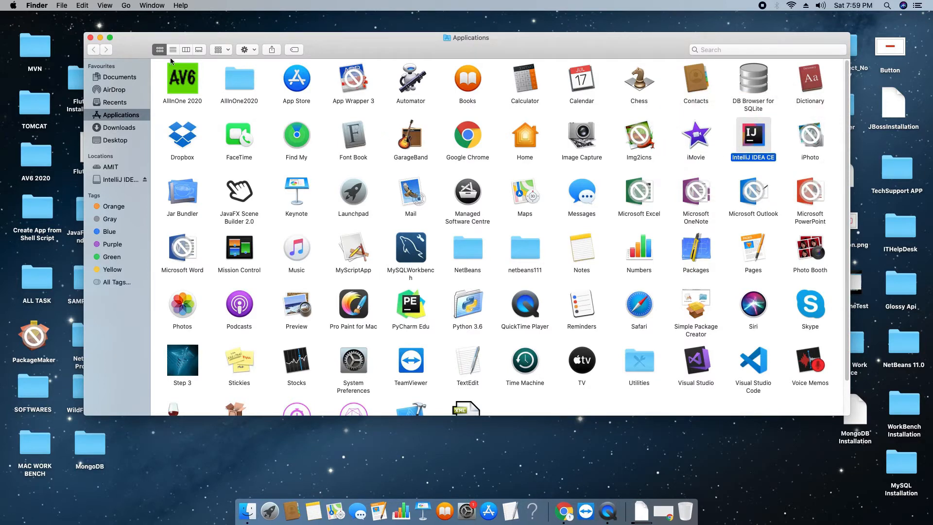
{"action": "left_click", "coordinate": [90, 38]}
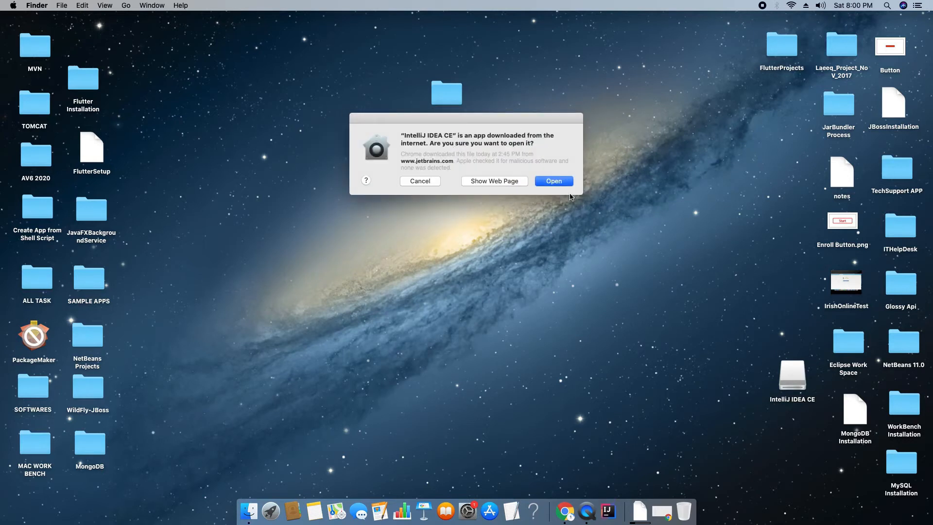
{"action": "left_click", "coordinate": [556, 182]}
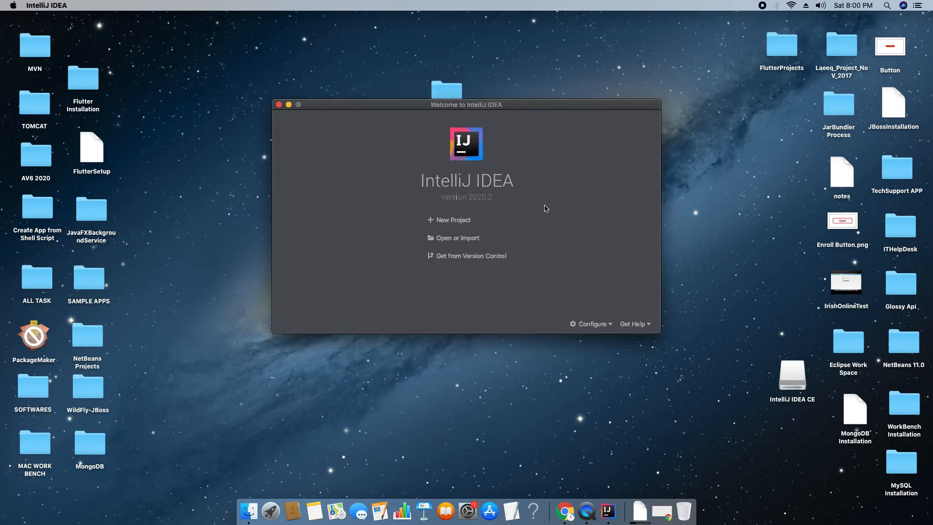
{"action": "left_click_drag", "start_coordinate": [512, 111], "coordinate": [502, 139]}
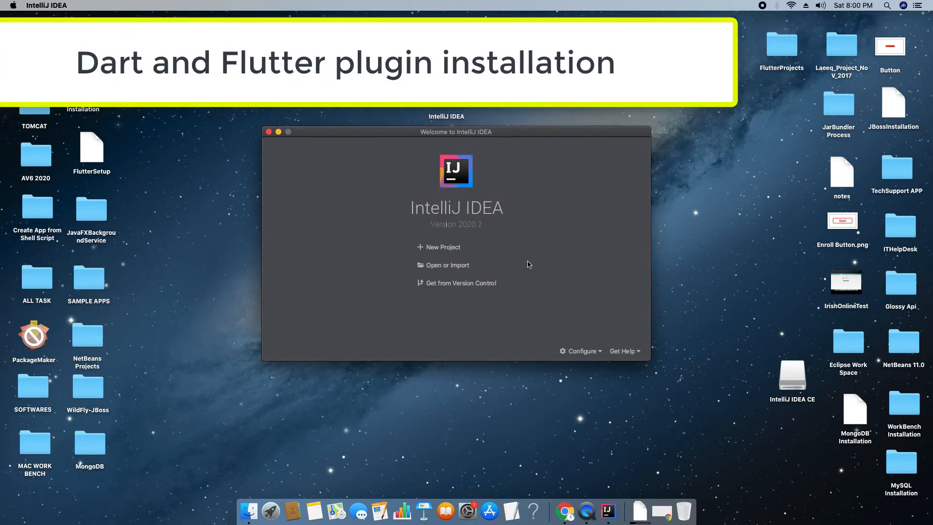
Find the Flutter plugin in the plugin marketplace and install it, accepting the privacy note and the required Dart plugin.
{"action": "left_click", "coordinate": [598, 355]}
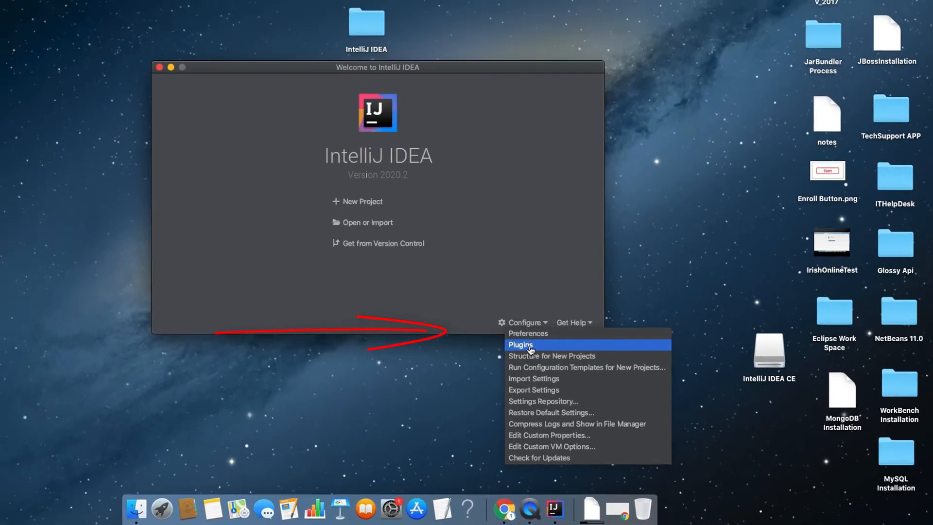
{"action": "left_click", "coordinate": [485, 326]}
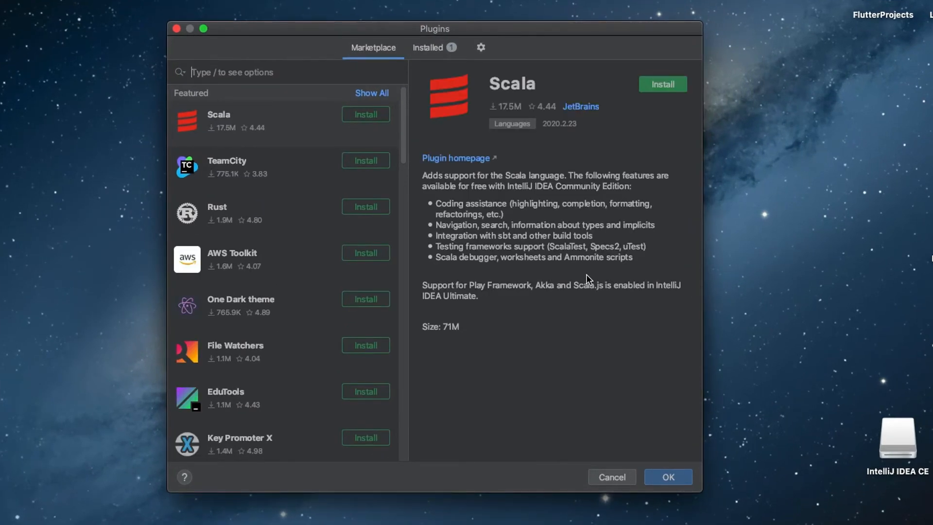
{"action": "type", "text": "flutter"}
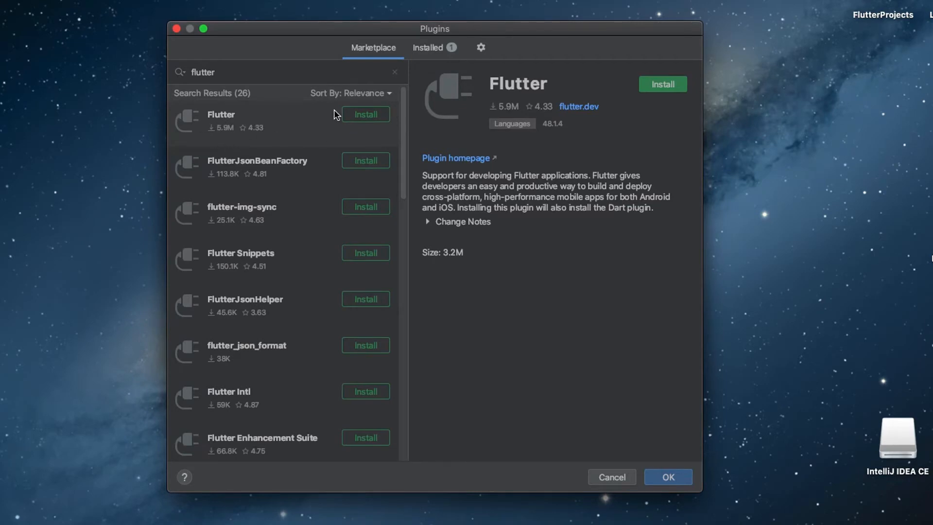
{"action": "left_click", "coordinate": [662, 85]}
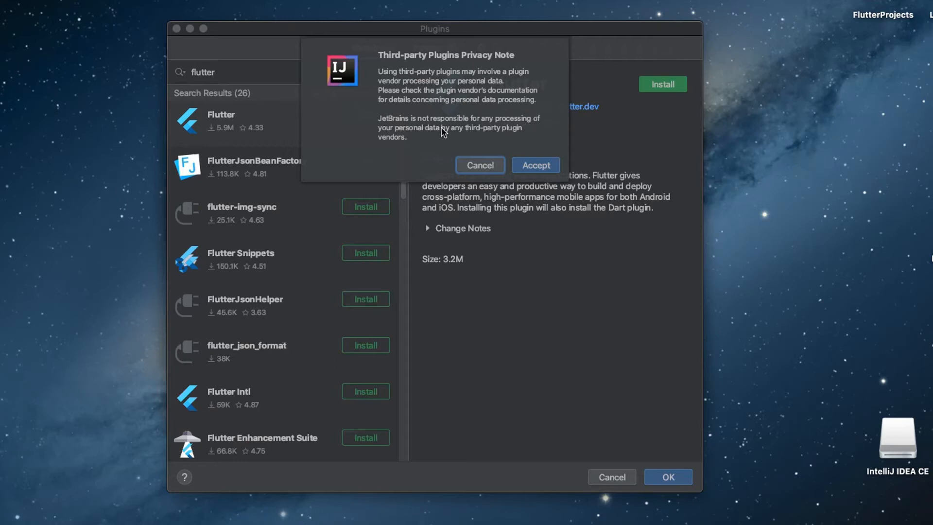
{"action": "left_click", "coordinate": [534, 166]}
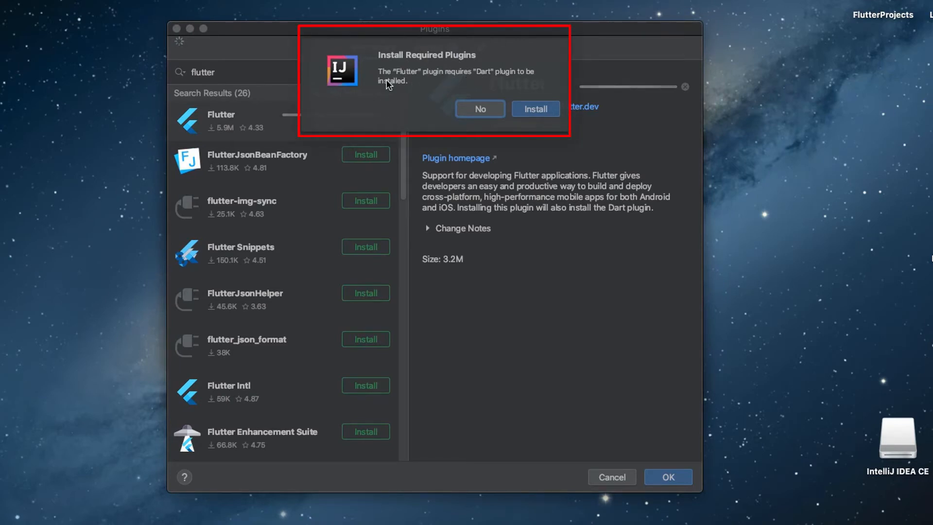
{"action": "left_click", "coordinate": [537, 108]}
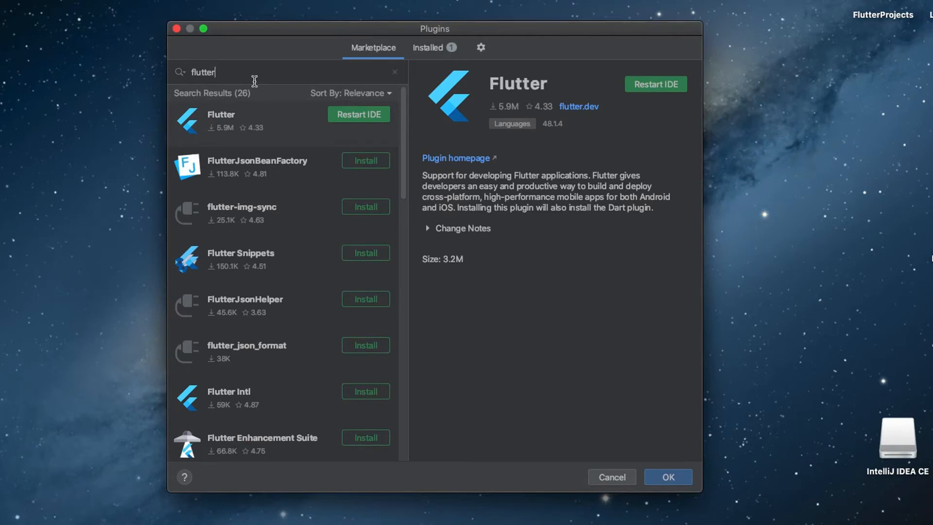
Check the Dart plugin in the marketplace, then return to the Flutter plugin and restart the IDE to apply the plugins.
{"action": "left_click_drag", "start_coordinate": [226, 77], "coordinate": [161, 68]}
{"action": "type", "text": "dart"}
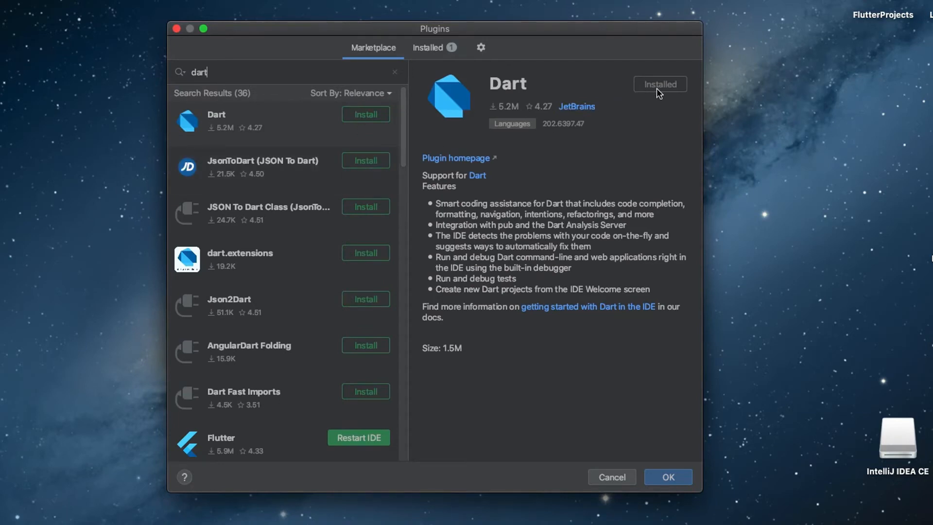
{"action": "left_click_drag", "start_coordinate": [221, 66], "coordinate": [174, 65]}
{"action": "type", "text": "flutter"}
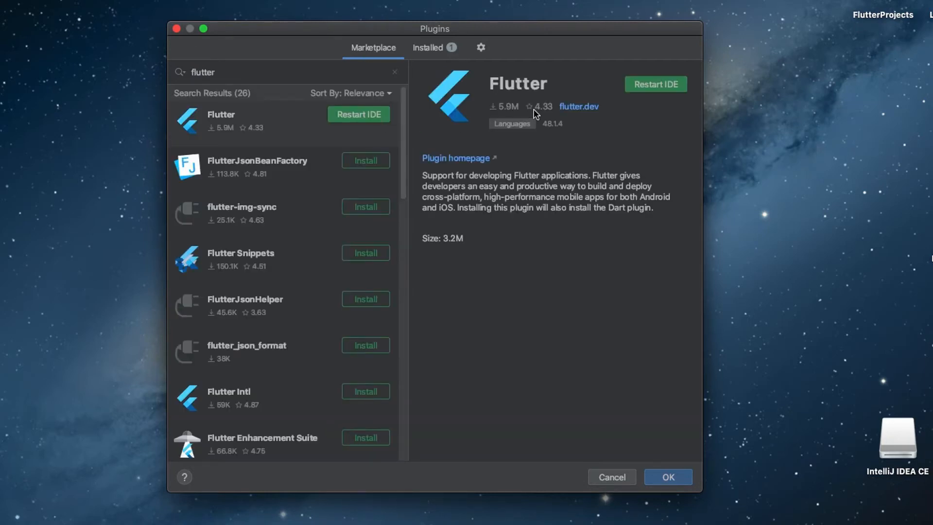
{"action": "left_click", "coordinate": [656, 83]}
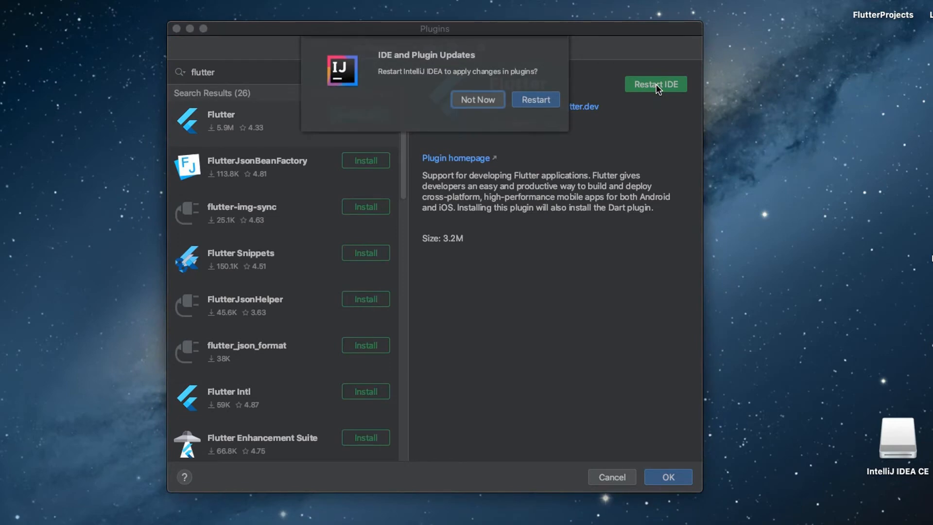
{"action": "left_click", "coordinate": [534, 99]}
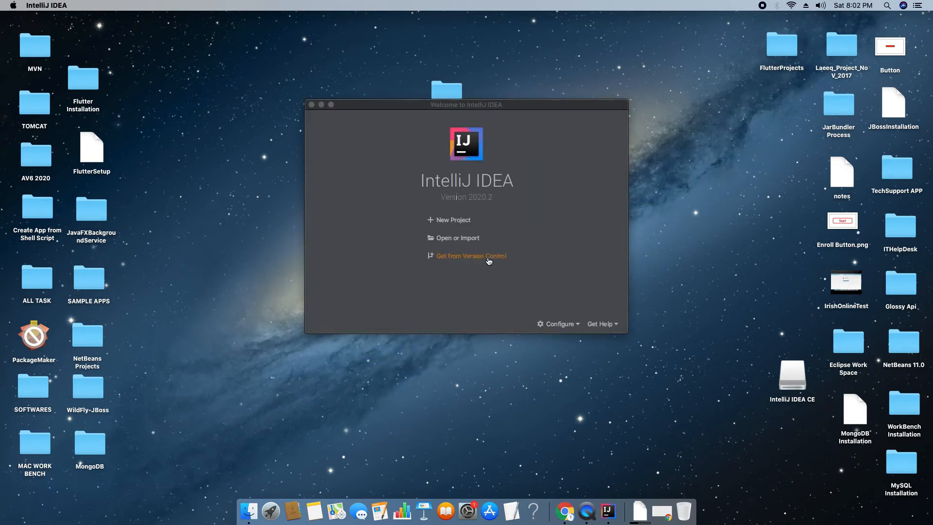
Start a new Flutter project, check that the SDK path is the flutter folder in the home directory, and continue to the project settings.
{"action": "left_click", "coordinate": [451, 222]}
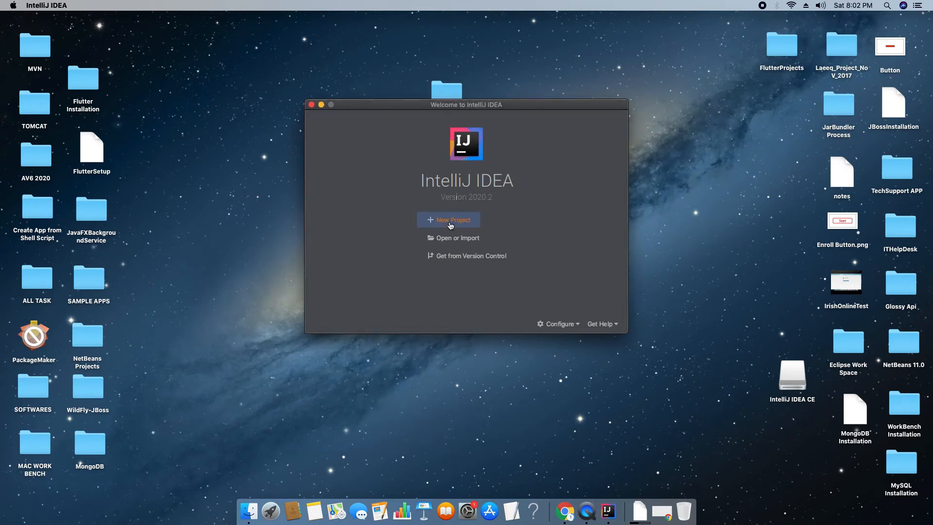
{"action": "left_click", "coordinate": [451, 222]}
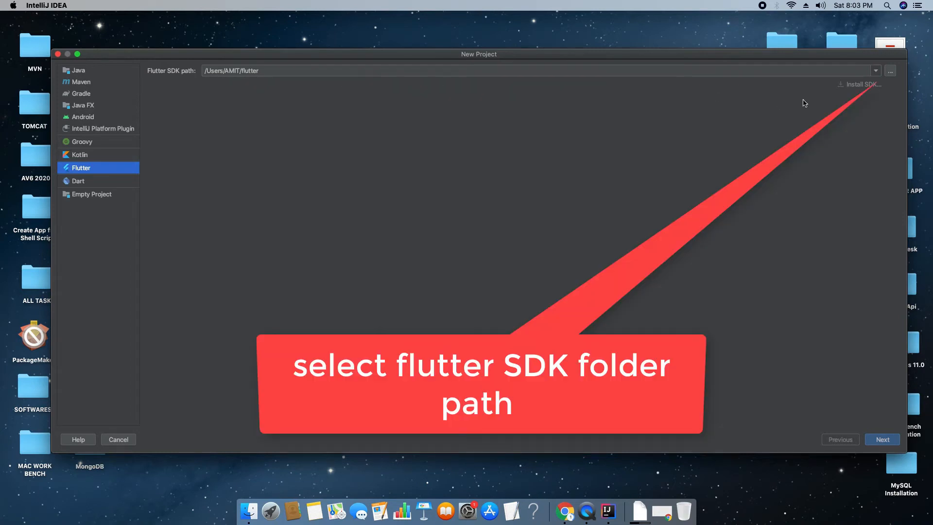
{"action": "left_click", "coordinate": [876, 74]}
{"action": "left_click", "coordinate": [877, 74]}
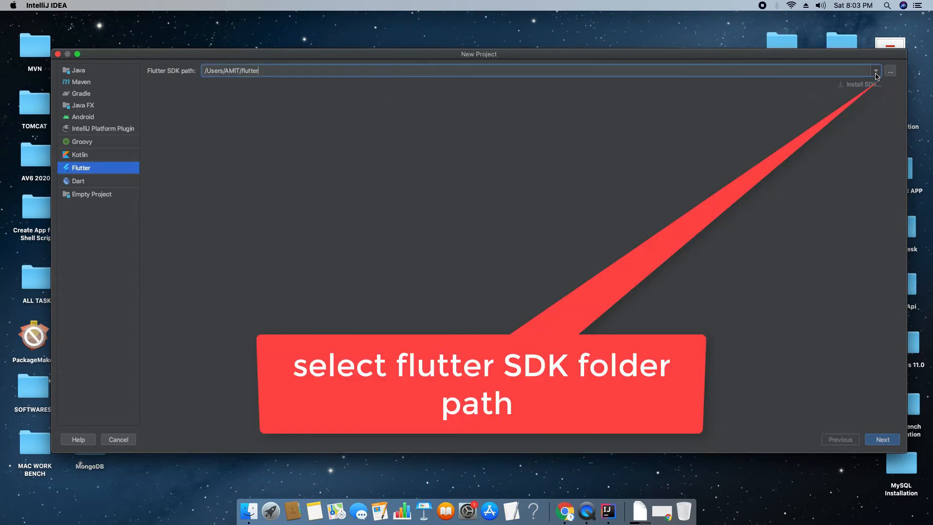
{"action": "left_click", "coordinate": [890, 72]}
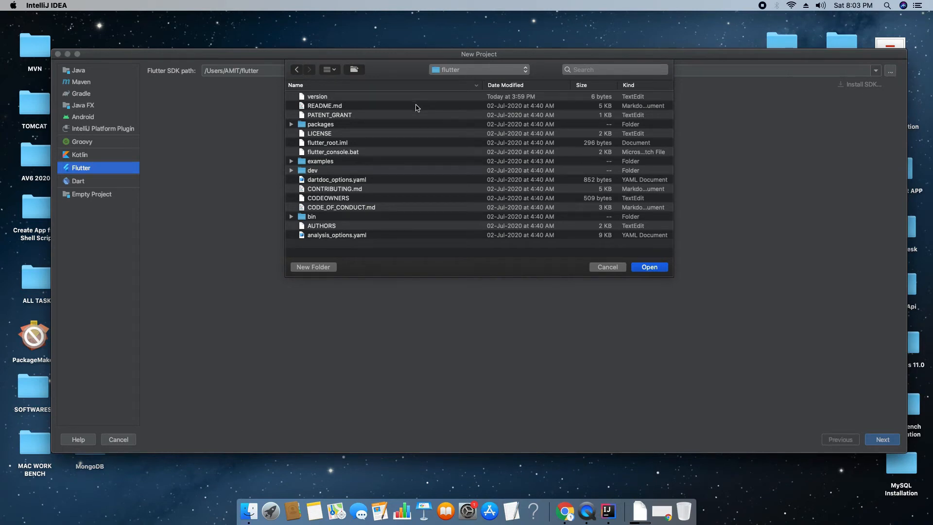
{"action": "left_click", "coordinate": [608, 267]}
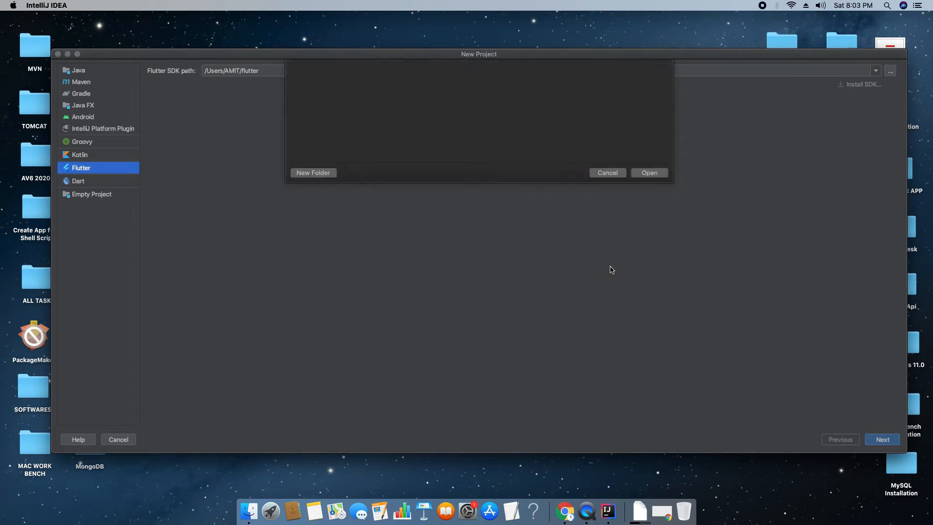
{"action": "left_click_drag", "start_coordinate": [267, 73], "coordinate": [181, 74]}
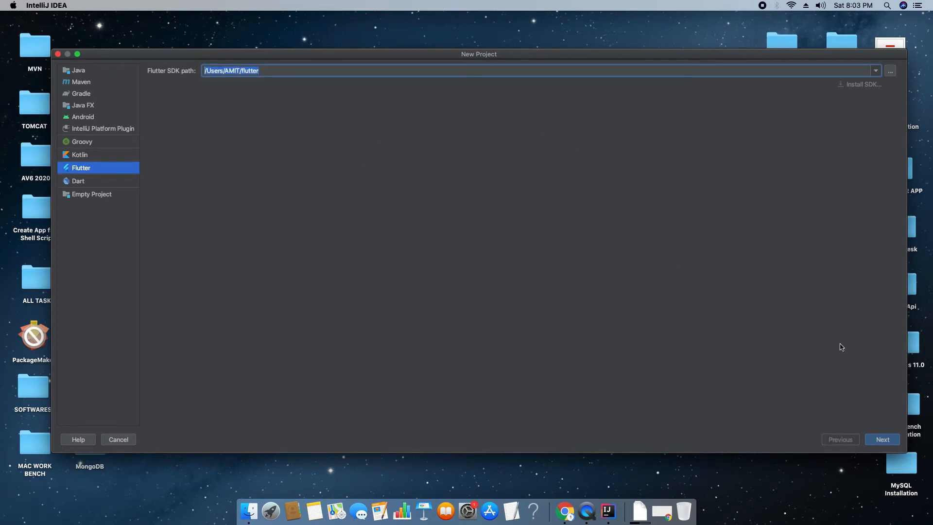
{"action": "left_click", "coordinate": [888, 440]}
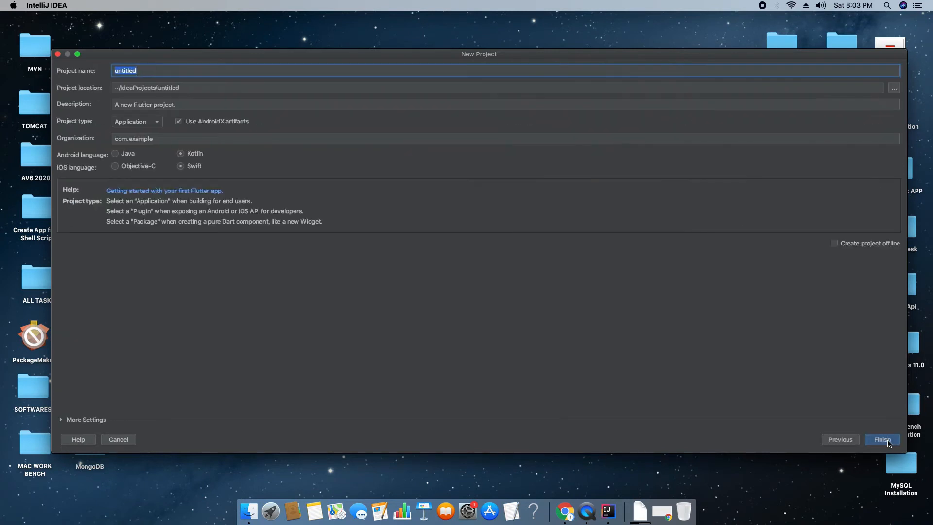
Name the new project first_flutter_app.
{"action": "left_click", "coordinate": [144, 71]}
{"action": "left_click_drag", "start_coordinate": [153, 73], "coordinate": [114, 66]}
{"action": "type", "text": "first_flutter_app"}
Review the project location path and look at the folder chooser without selecting another location.
{"action": "left_click_drag", "start_coordinate": [208, 89], "coordinate": [116, 85]}
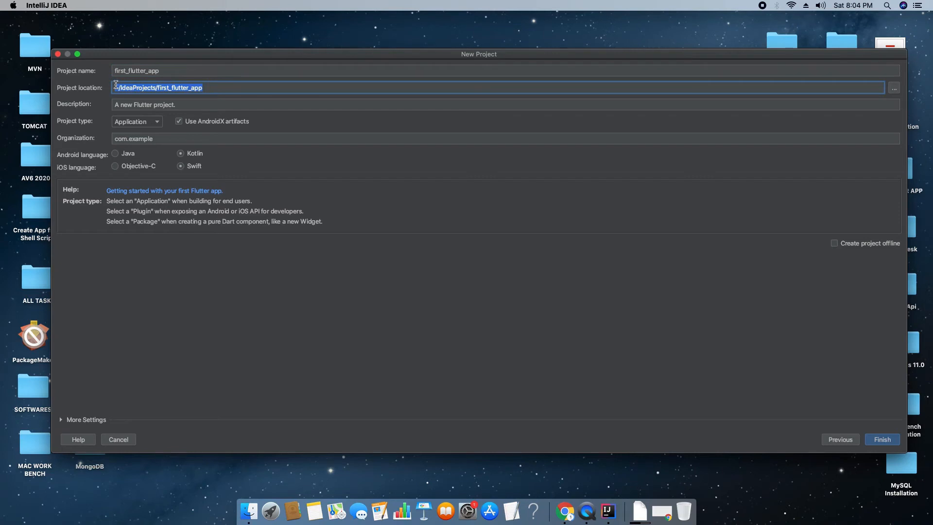
{"action": "left_click", "coordinate": [222, 89]}
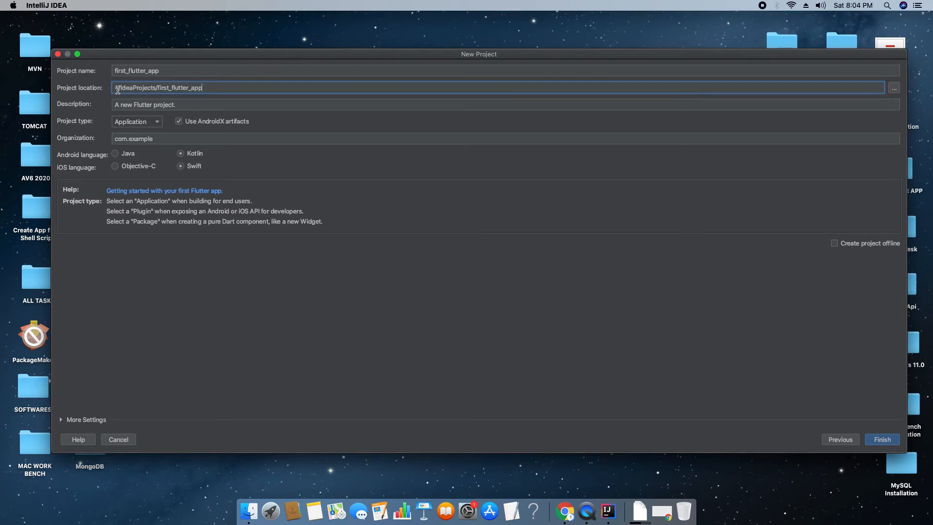
{"action": "left_click_drag", "start_coordinate": [116, 89], "coordinate": [231, 99]}
{"action": "left_click", "coordinate": [235, 91]}
{"action": "left_click", "coordinate": [894, 91]}
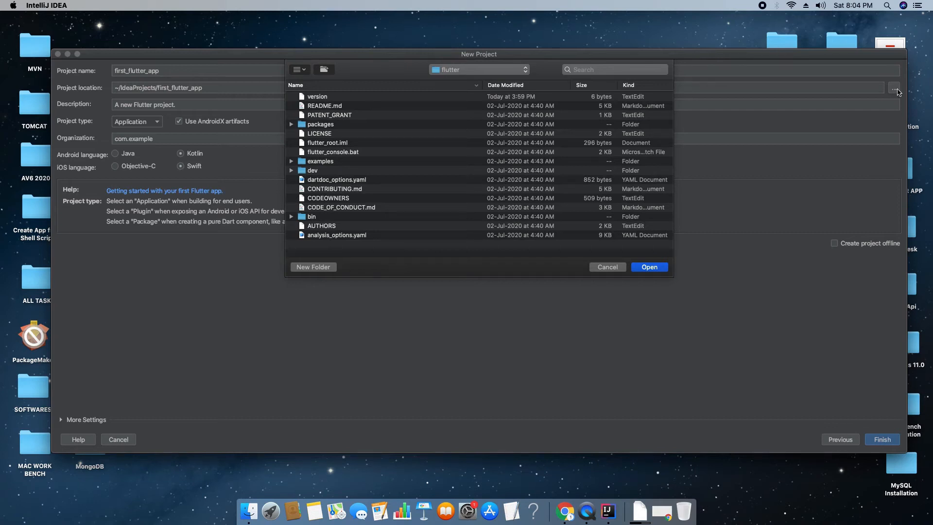
{"action": "left_click", "coordinate": [608, 267]}
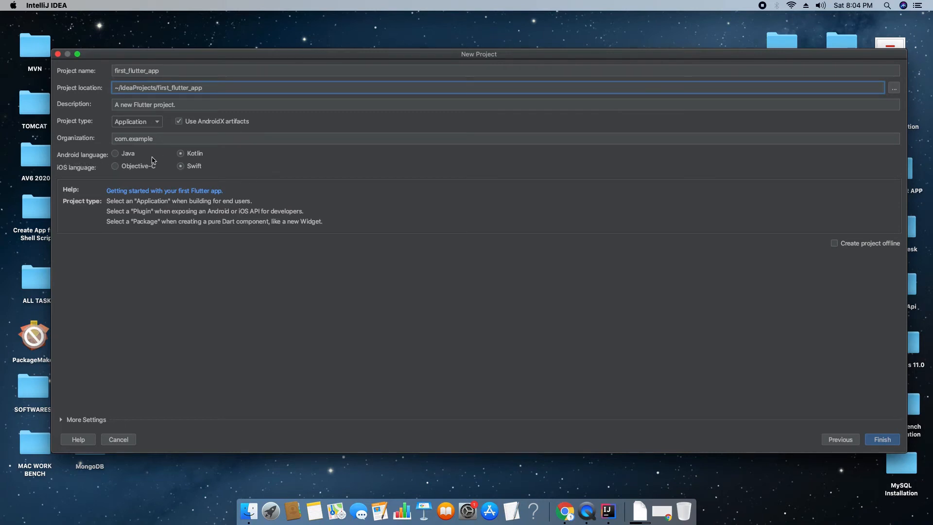
Try Java as the Android language and Objective-C as the iOS language, and switch back to Kotlin and Swift.
{"action": "left_click", "coordinate": [115, 154]}
{"action": "left_click", "coordinate": [115, 166]}
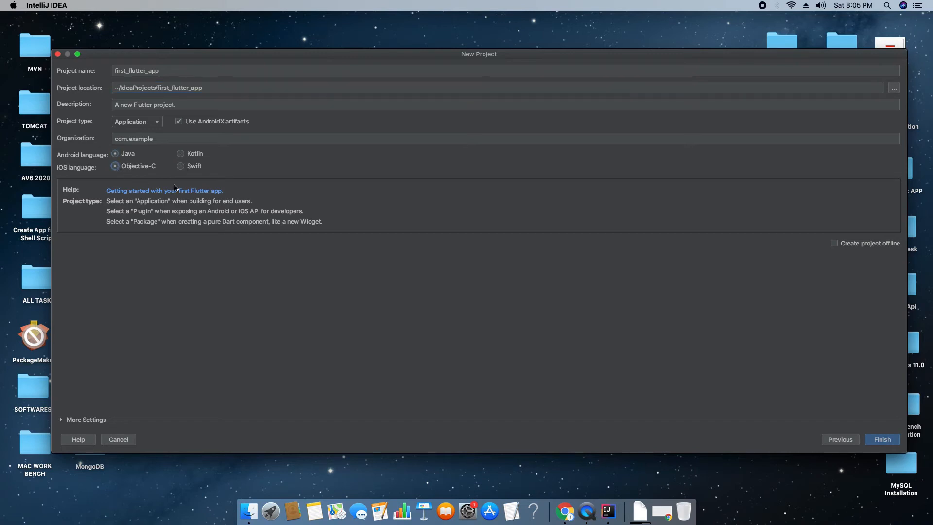
{"action": "left_click", "coordinate": [180, 154]}
{"action": "left_click", "coordinate": [180, 166]}
Try to create the project in ~/IdeaProjects/first_flutter_app and cancel creating the missing directory.
{"action": "left_click", "coordinate": [883, 440]}
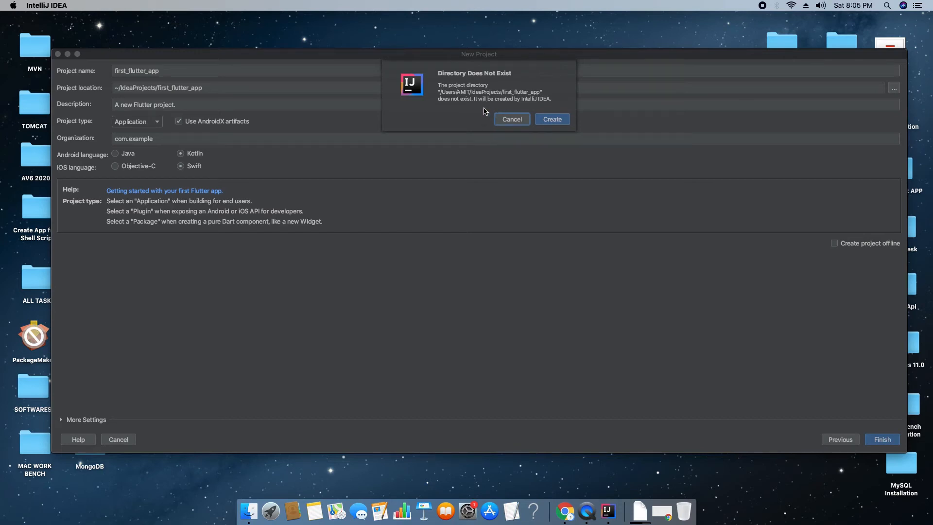
{"action": "left_click", "coordinate": [513, 120]}
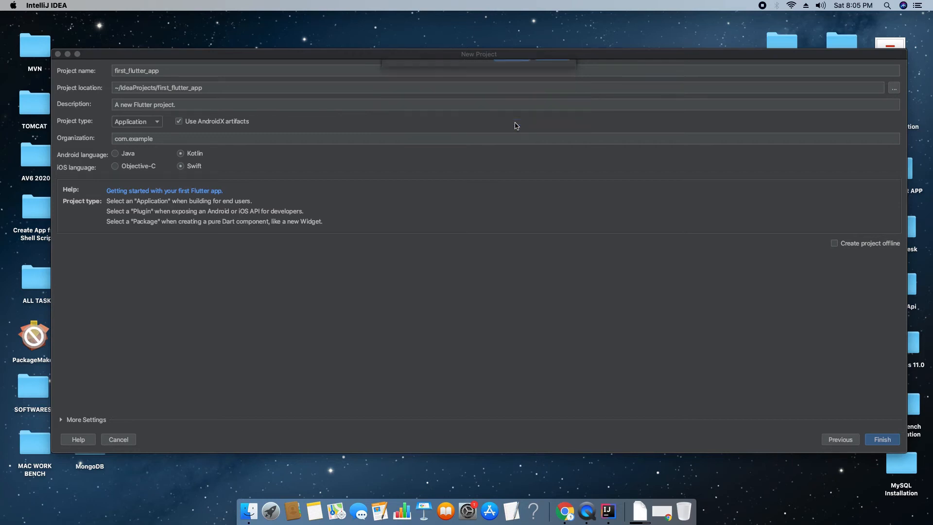
Move the New Project window aside to check the contents of the FlutterProjects desktop folder, then move the window back.
{"action": "left_click_drag", "start_coordinate": [600, 61], "coordinate": [635, 117]}
{"action": "left_click", "coordinate": [793, 53]}
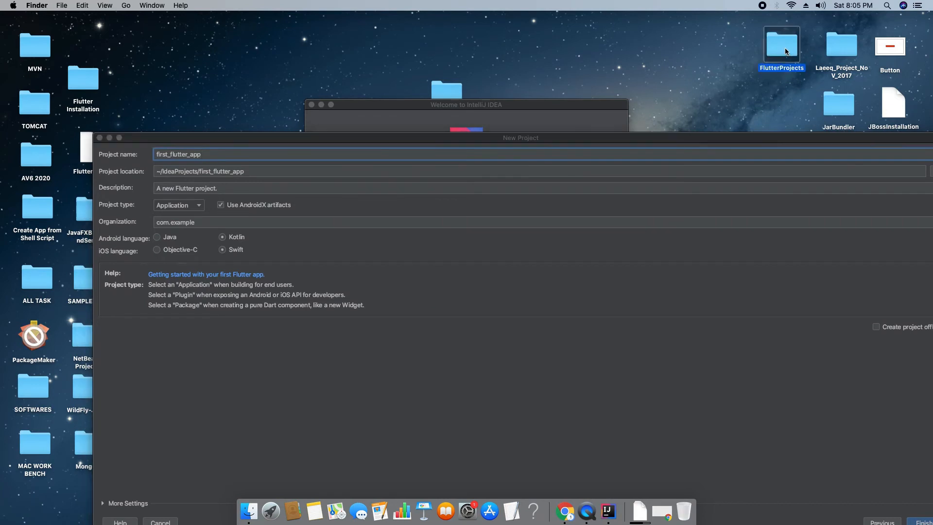
{"action": "double_click", "coordinate": [779, 51]}
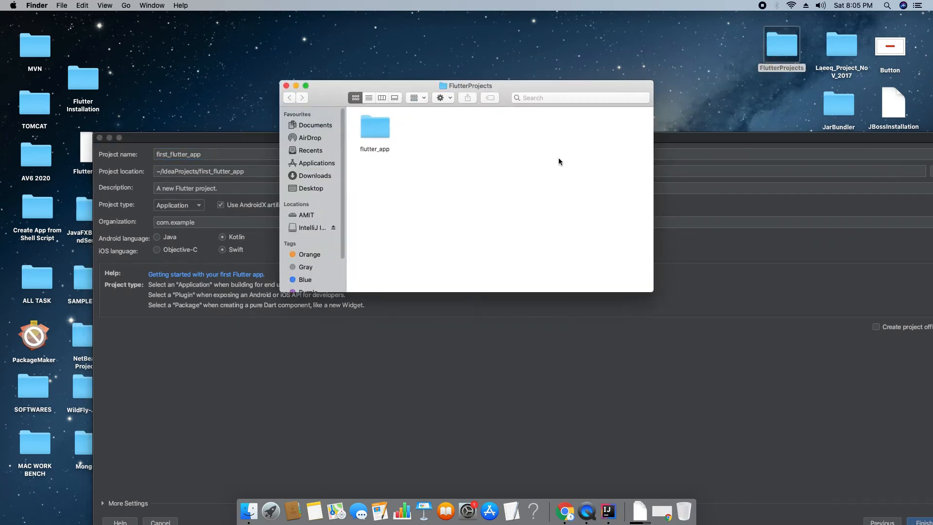
{"action": "left_click", "coordinate": [287, 86]}
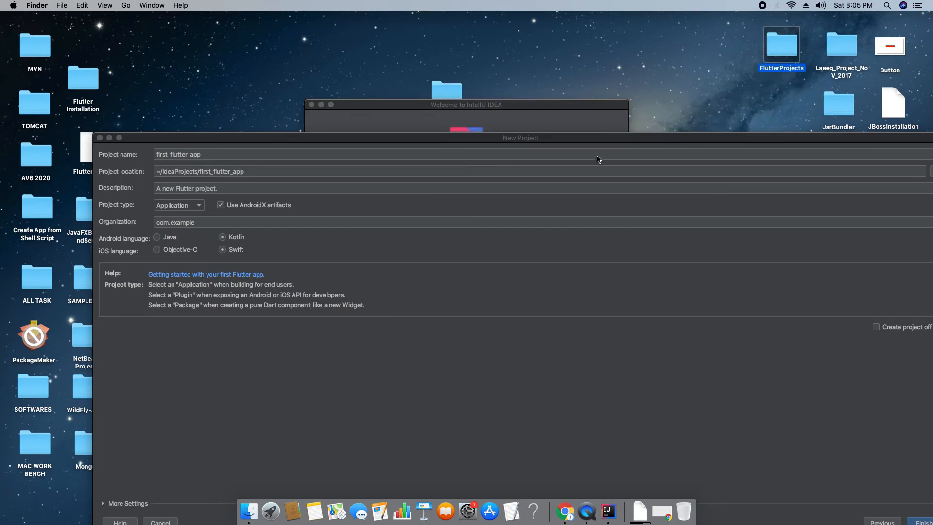
{"action": "left_click_drag", "start_coordinate": [594, 141], "coordinate": [573, 60]}
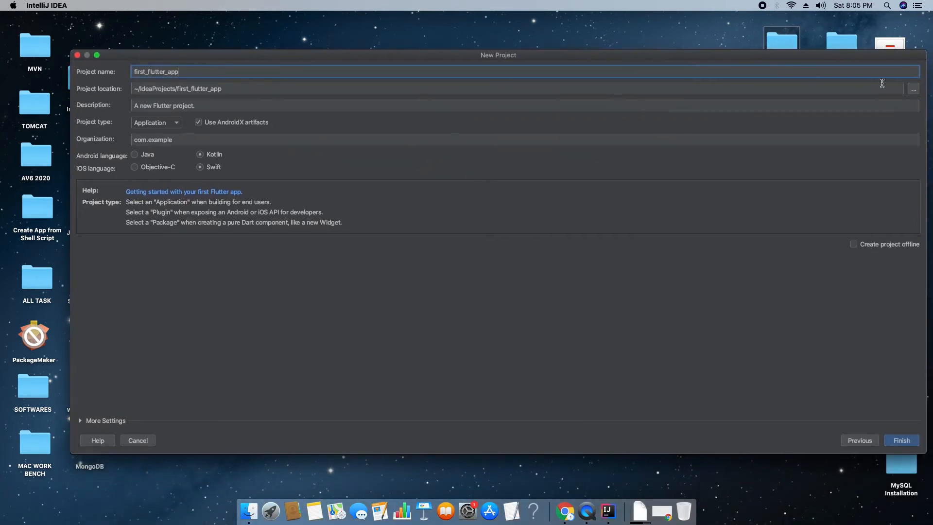
Set the project location to the FlutterProjects folder on the Desktop and try to create the project there.
{"action": "left_click", "coordinate": [914, 90]}
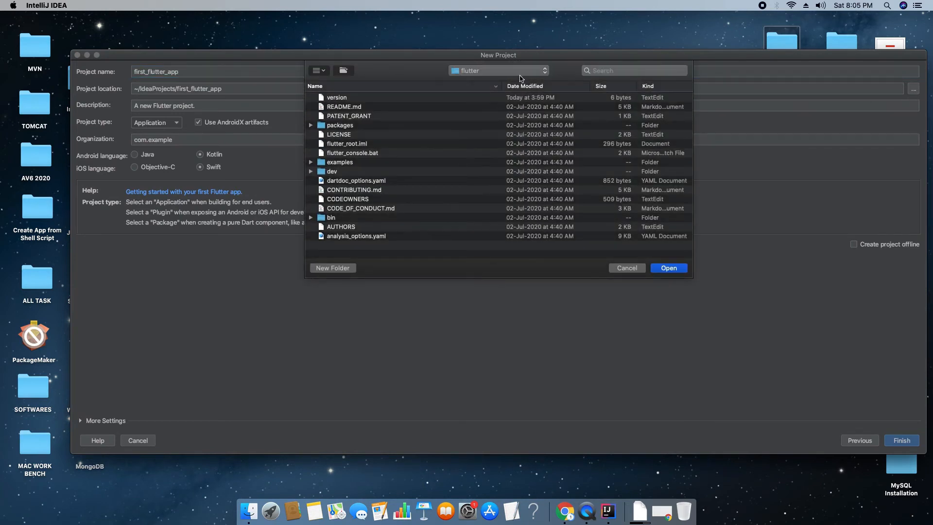
{"action": "left_click", "coordinate": [523, 74]}
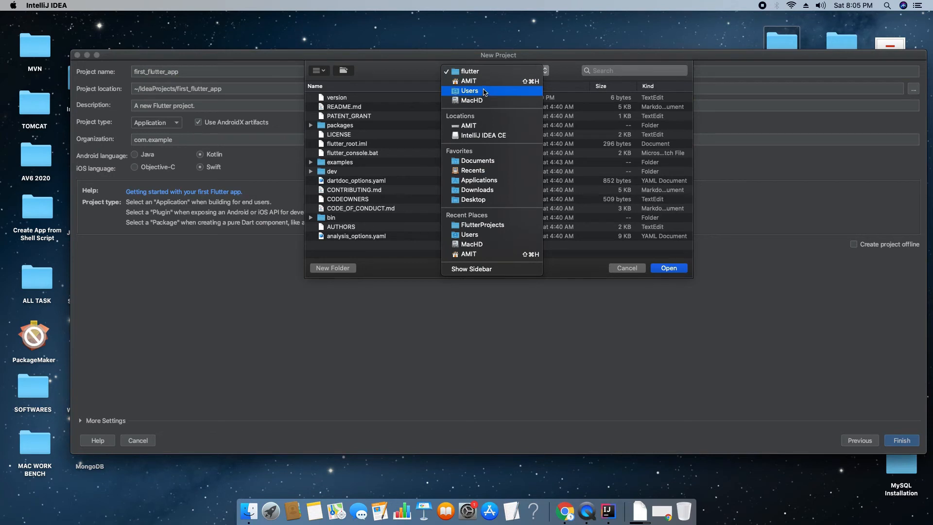
{"action": "left_click", "coordinate": [472, 101]}
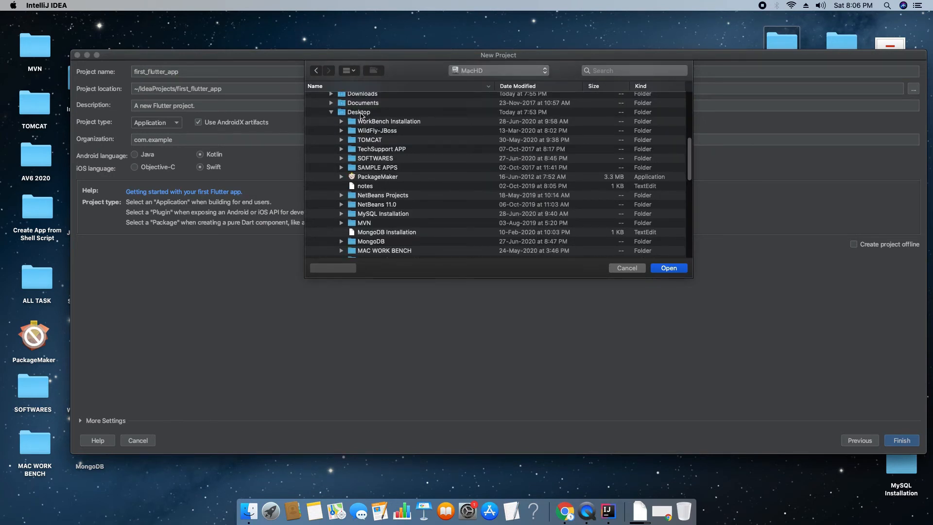
{"action": "left_click", "coordinate": [690, 208]}
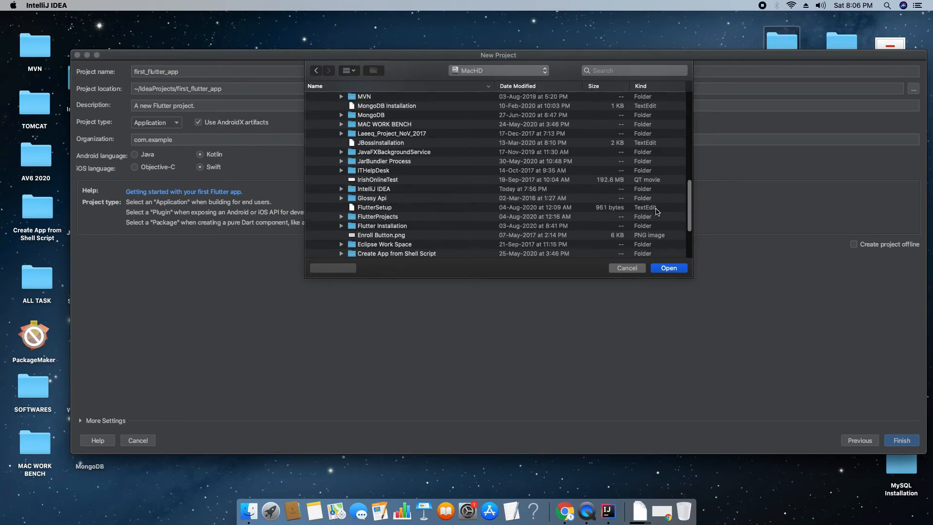
{"action": "left_click", "coordinate": [392, 219]}
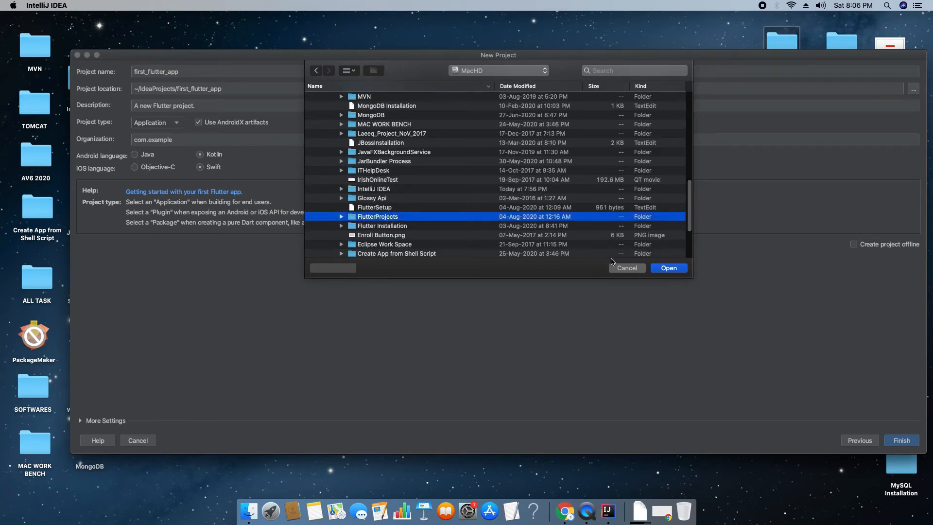
{"action": "left_click", "coordinate": [676, 271]}
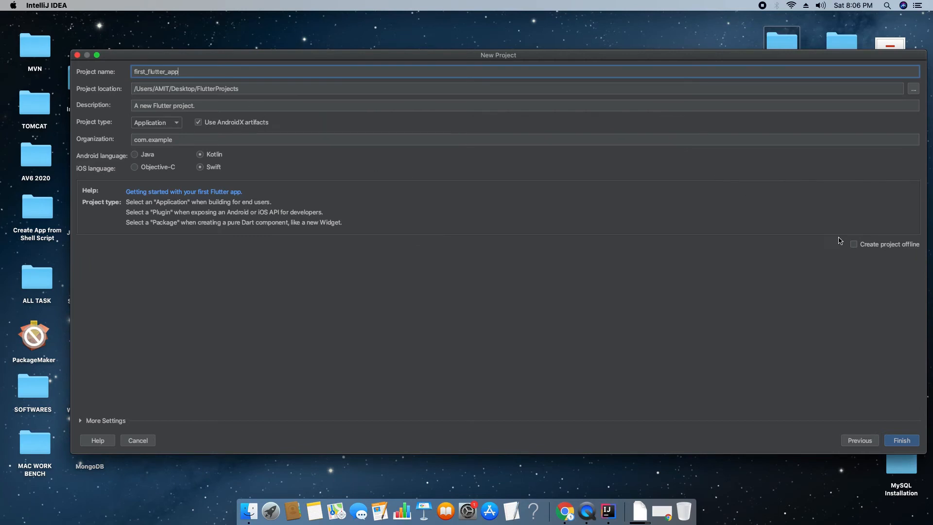
{"action": "left_click", "coordinate": [908, 440]}
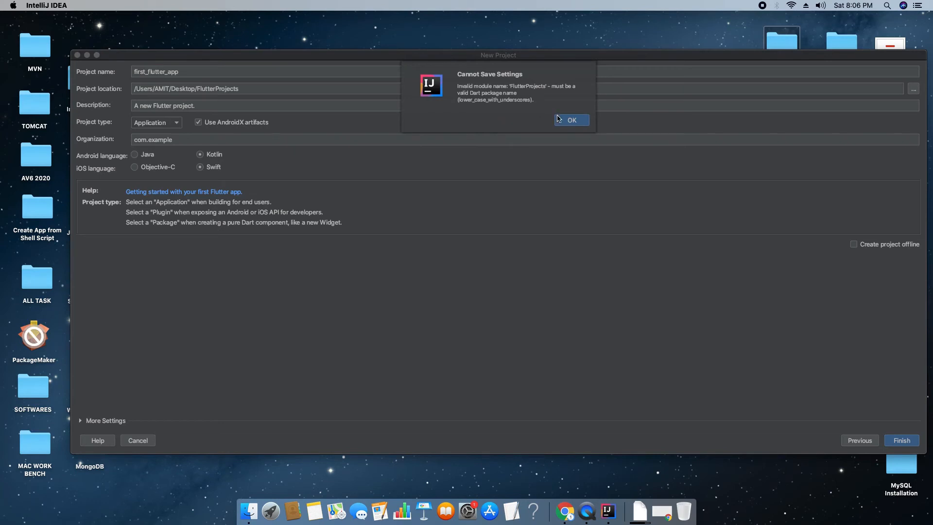
{"action": "left_click", "coordinate": [571, 121]}
Append /first_flutter_app to the project location and create the project, allowing the missing directory to be made.
{"action": "left_click", "coordinate": [291, 90]}
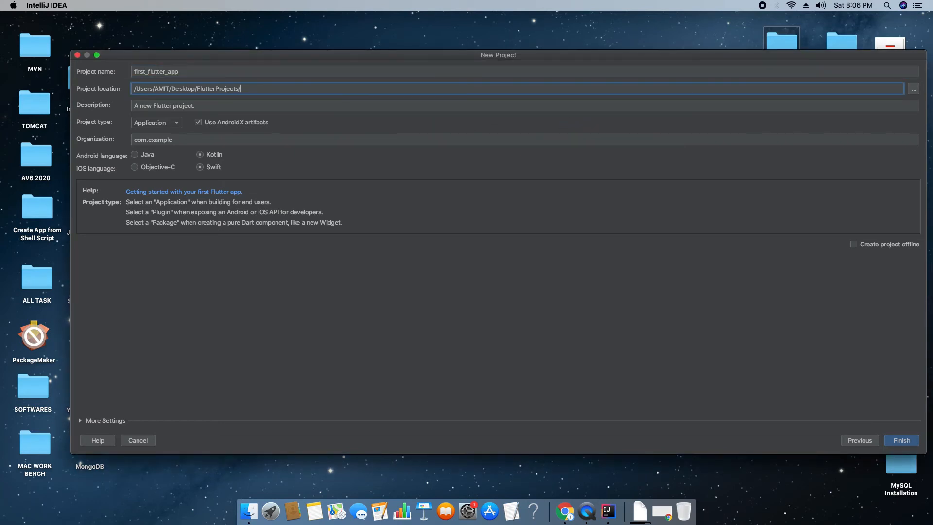
{"action": "left_click_drag", "start_coordinate": [181, 72], "coordinate": [128, 71]}
{"action": "key", "text": "super+c"}
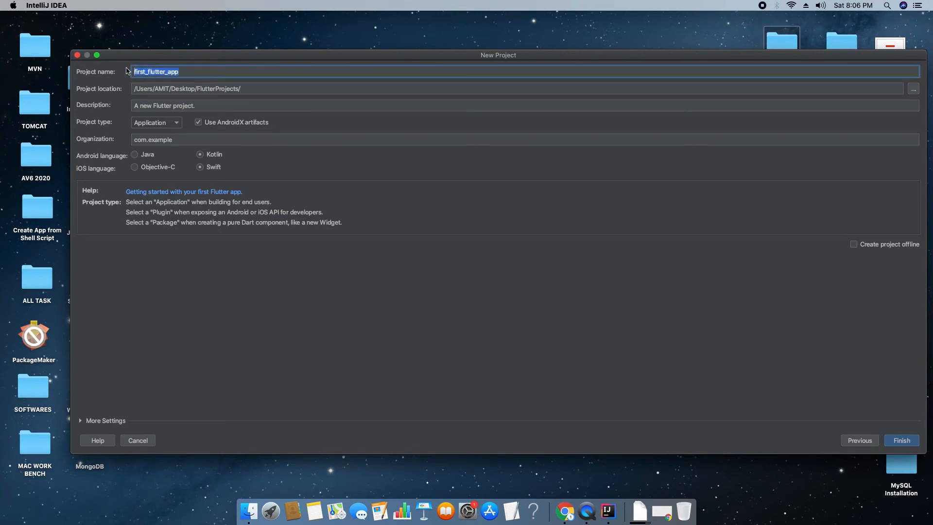
{"action": "left_click", "coordinate": [260, 89]}
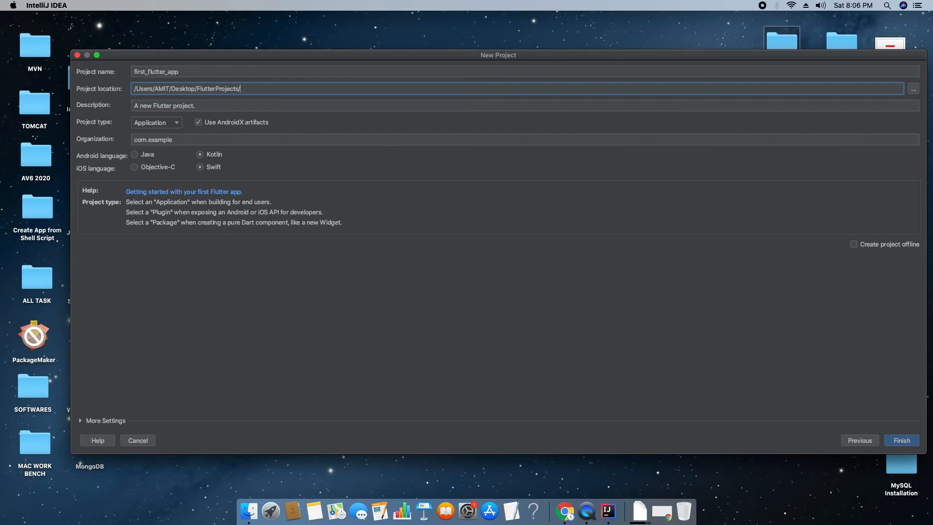
{"action": "key", "text": "super+v"}
{"action": "left_click", "coordinate": [908, 442]}
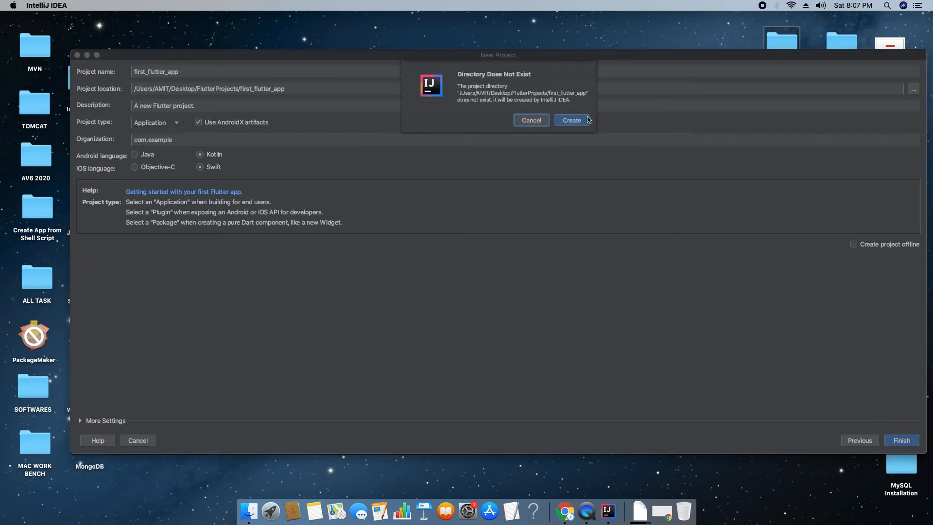
{"action": "left_click", "coordinate": [574, 126]}
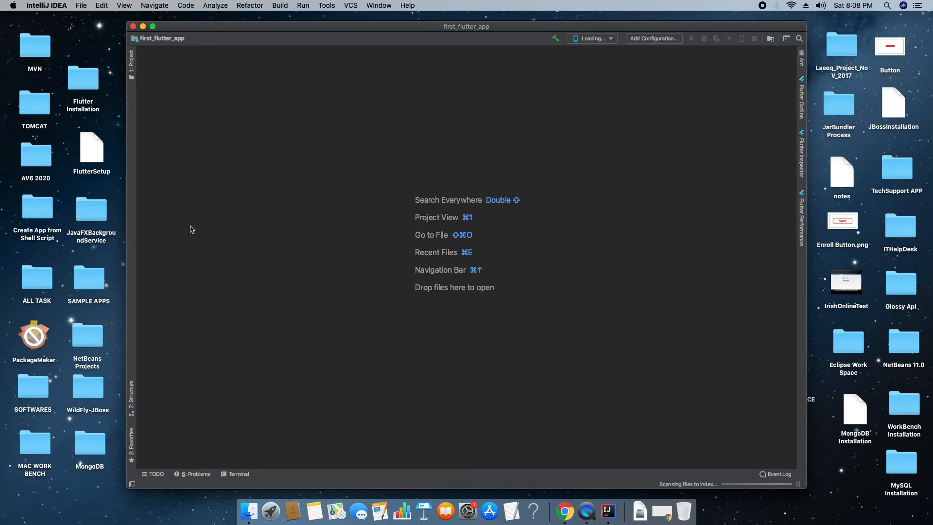
Enlarge the project window and take a brief look at the built-in terminal.
{"action": "left_click_drag", "start_coordinate": [128, 226], "coordinate": [33, 225]}
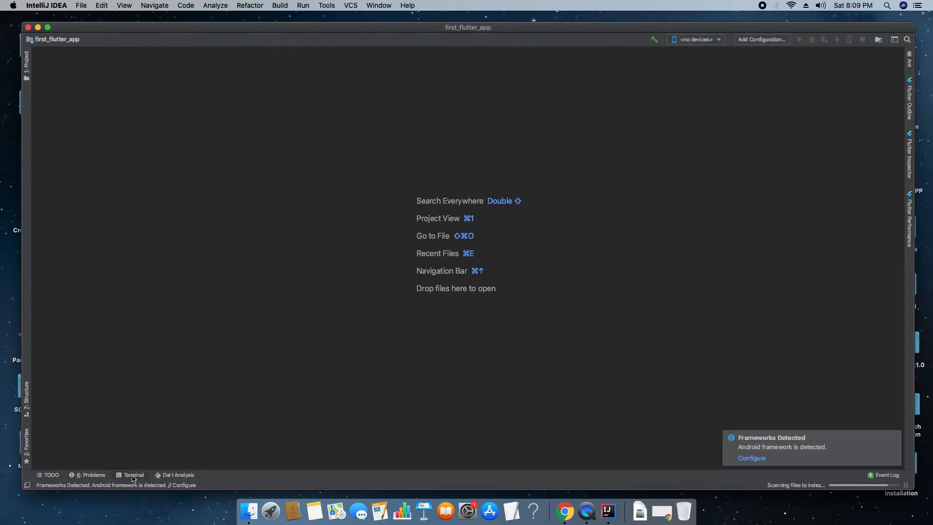
{"action": "left_click", "coordinate": [133, 476]}
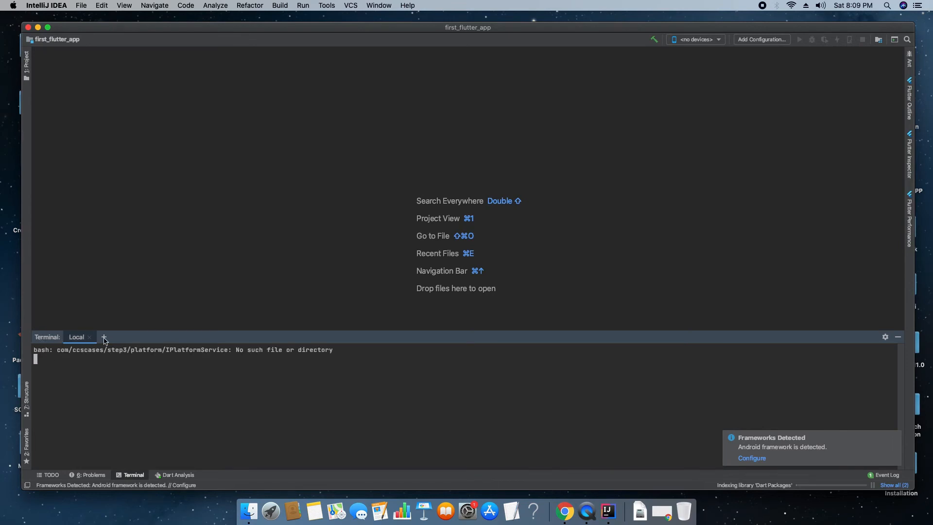
{"action": "left_click", "coordinate": [897, 340]}
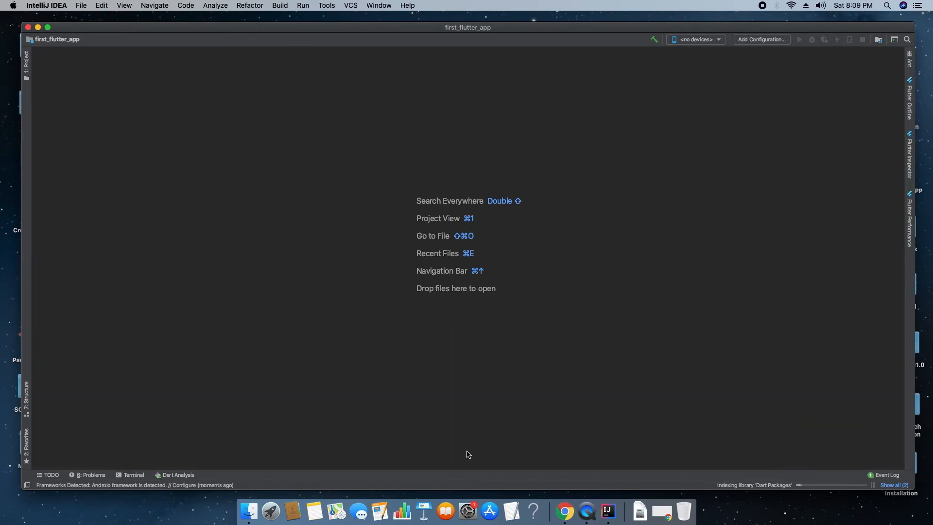
Look briefly at the Flutter Outline, Flutter Inspector and Flutter Performance tool windows, closing each one again.
{"action": "left_click", "coordinate": [910, 114]}
{"action": "left_click", "coordinate": [910, 114]}
{"action": "left_click", "coordinate": [910, 162]}
{"action": "left_click", "coordinate": [910, 161]}
{"action": "left_click", "coordinate": [910, 222]}
{"action": "left_click", "coordinate": [910, 223]}
Show the project tree, expand first_flutter_app and narrow the tree to give the code editor more room.
{"action": "left_click", "coordinate": [27, 68]}
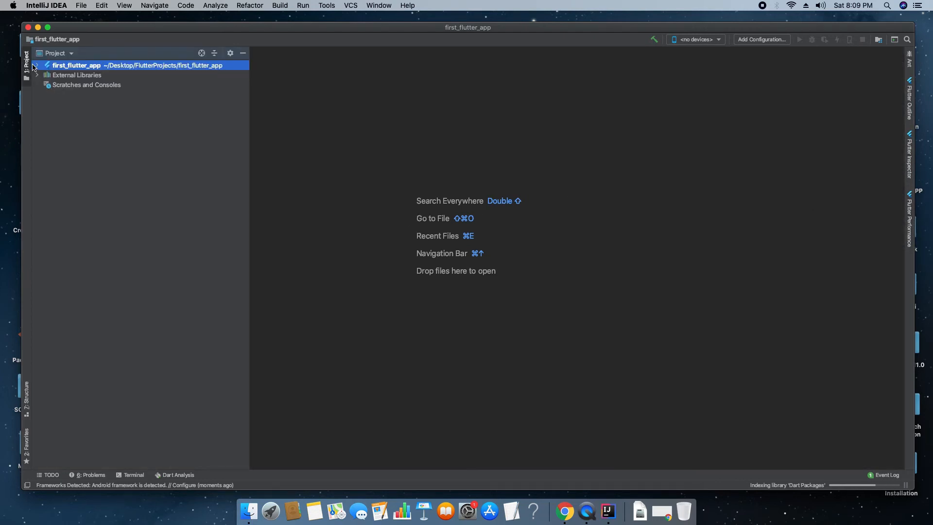
{"action": "left_click", "coordinate": [37, 66]}
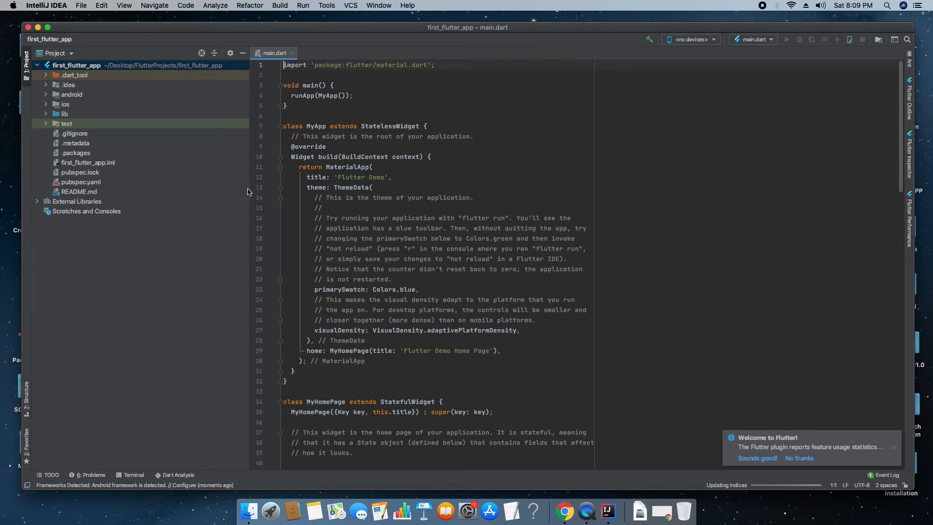
{"action": "left_click", "coordinate": [246, 66]}
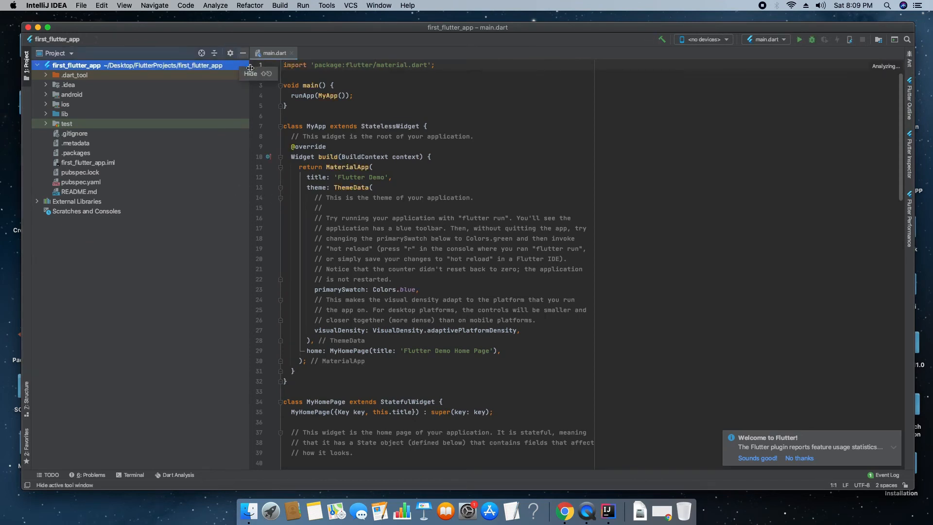
{"action": "left_click_drag", "start_coordinate": [250, 68], "coordinate": [206, 83]}
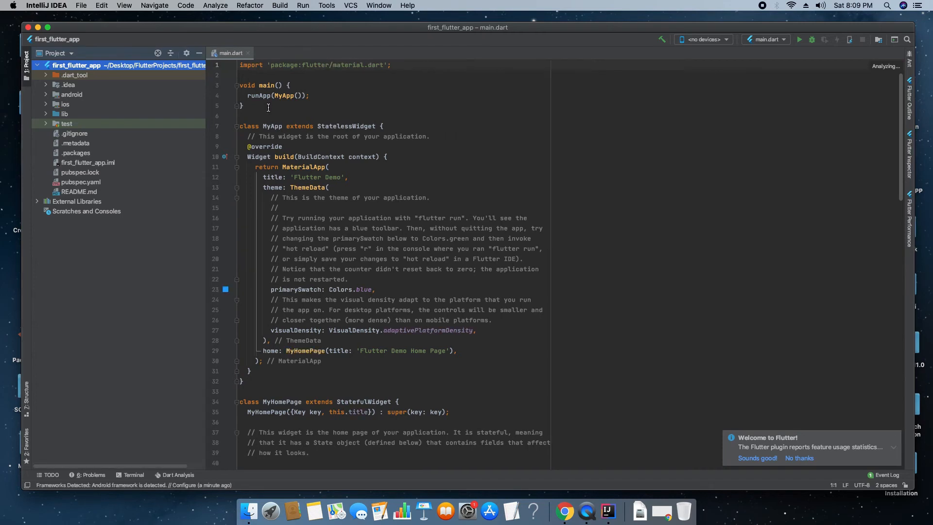
{"action": "left_click_drag", "start_coordinate": [206, 119], "coordinate": [213, 141]}
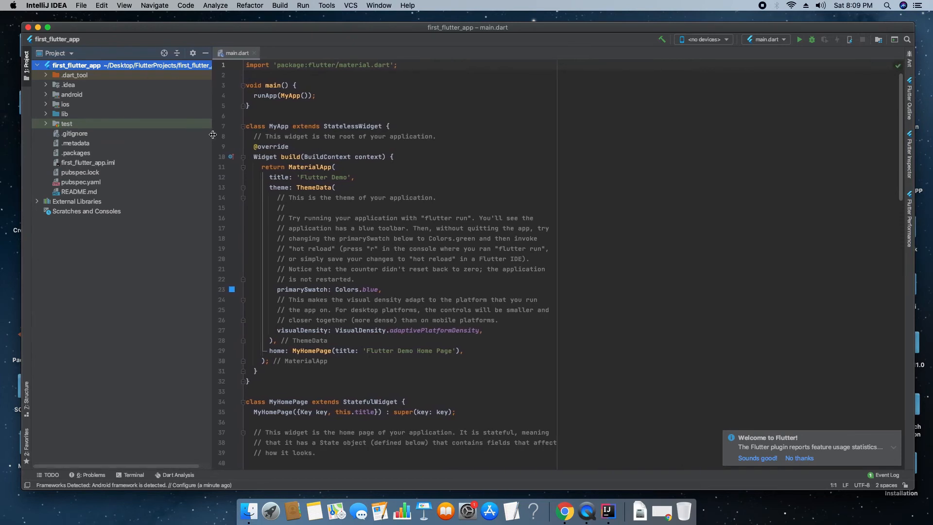
Expand the lib folder, check the test folder and examine the MyApp code in main.dart.
{"action": "left_click", "coordinate": [46, 115]}
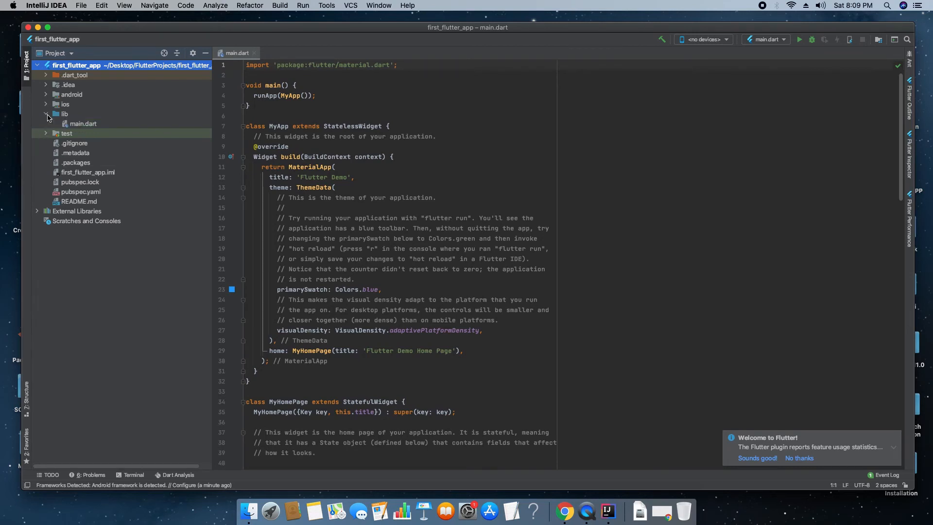
{"action": "left_click", "coordinate": [63, 133]}
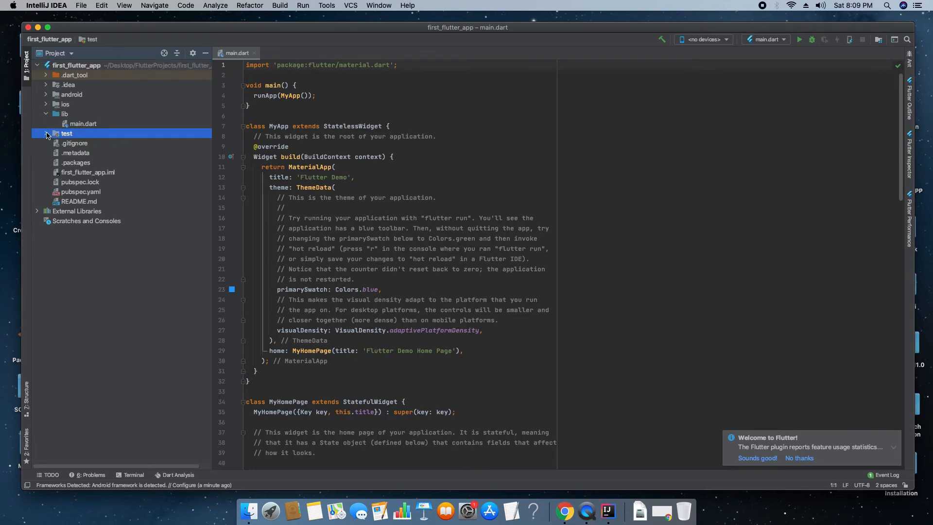
{"action": "left_click", "coordinate": [47, 134]}
{"action": "left_click", "coordinate": [48, 134]}
{"action": "left_click", "coordinate": [76, 125]}
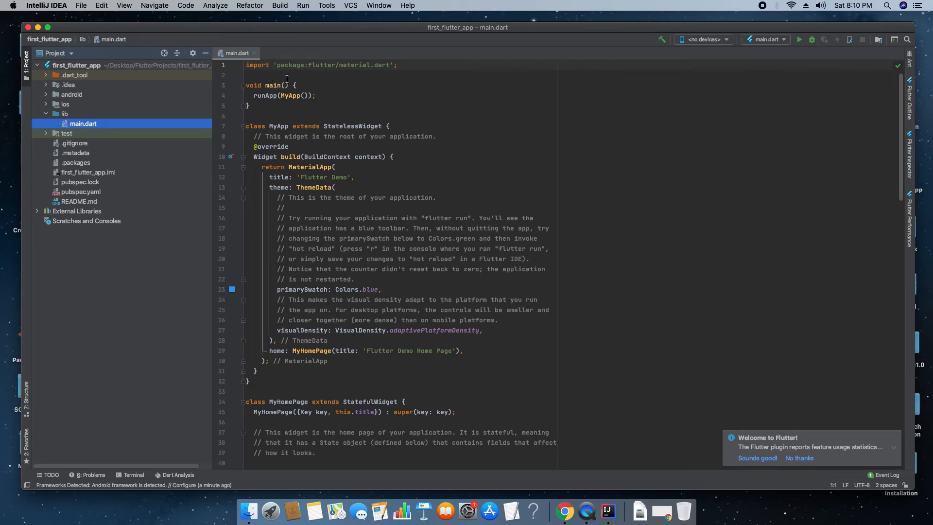
{"action": "left_click", "coordinate": [467, 297]}
{"action": "left_click_drag", "start_coordinate": [461, 350], "coordinate": [306, 137]}
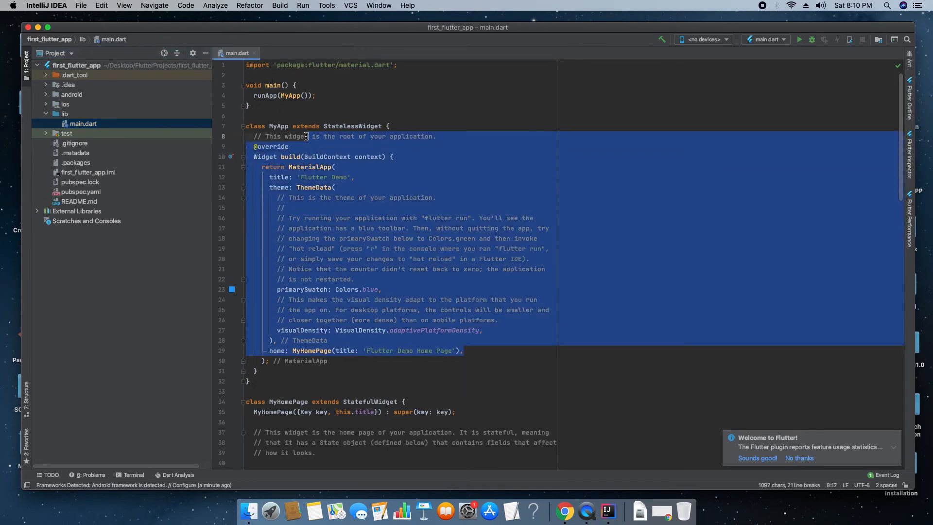
{"action": "left_click", "coordinate": [320, 96]}
Examine the platform folders ios and android in the project tree, collapsing each one again.
{"action": "left_click", "coordinate": [68, 105]}
{"action": "left_click", "coordinate": [68, 106]}
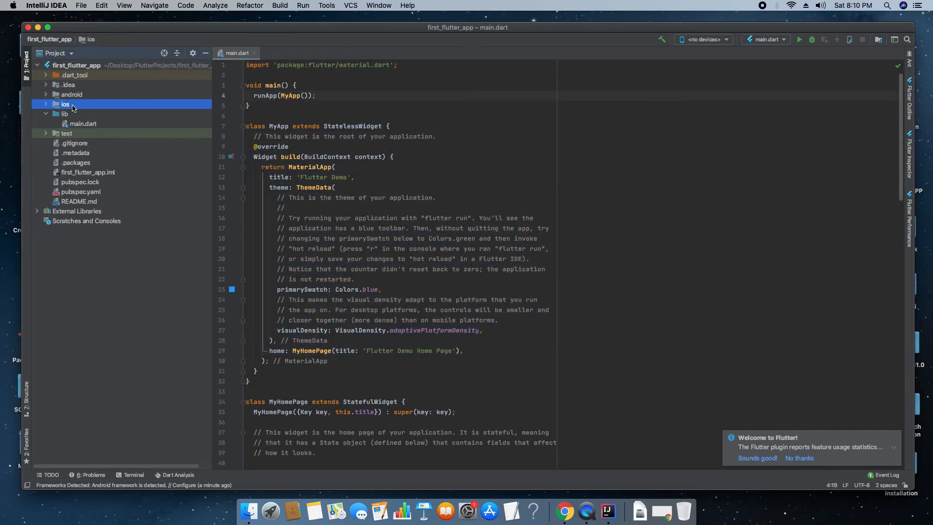
{"action": "left_click", "coordinate": [47, 104]}
{"action": "left_click", "coordinate": [46, 104]}
{"action": "left_click", "coordinate": [46, 95]}
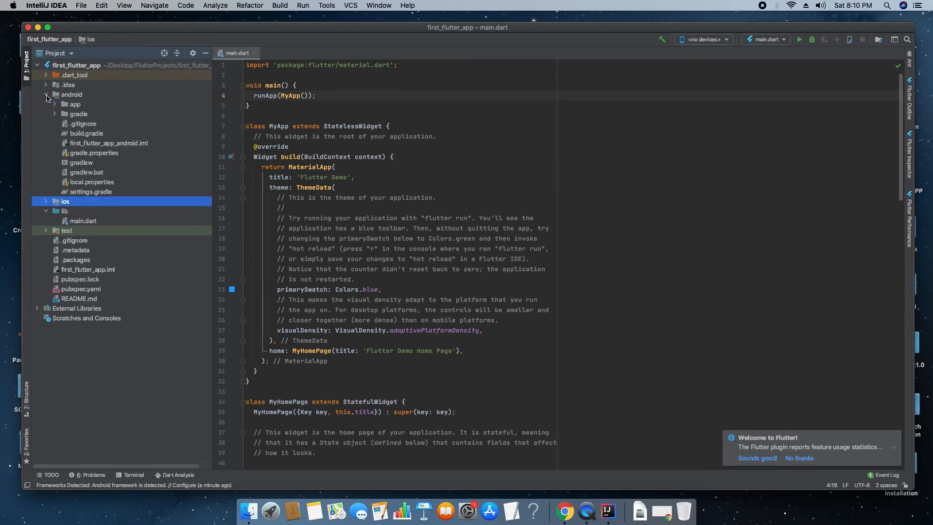
{"action": "left_click", "coordinate": [46, 95]}
{"action": "left_click", "coordinate": [77, 96]}
{"action": "left_click", "coordinate": [69, 105]}
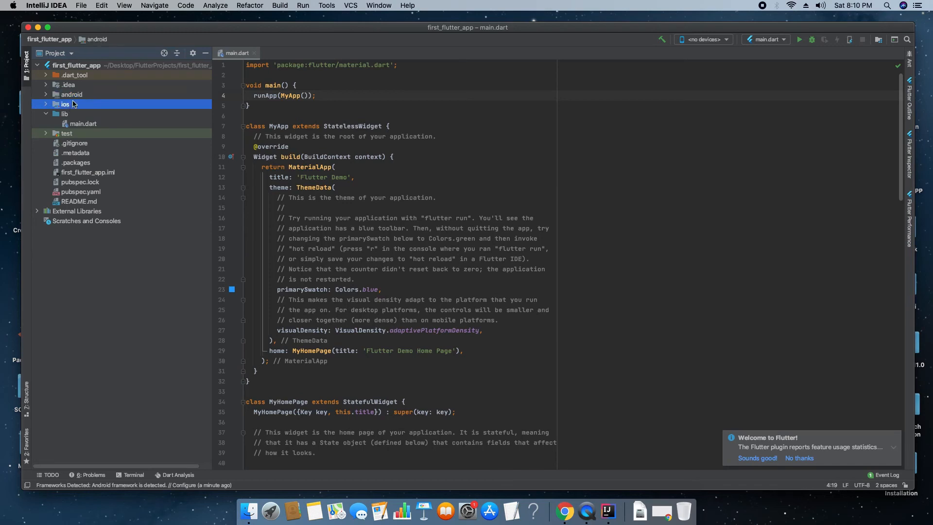
{"action": "left_click", "coordinate": [77, 97]}
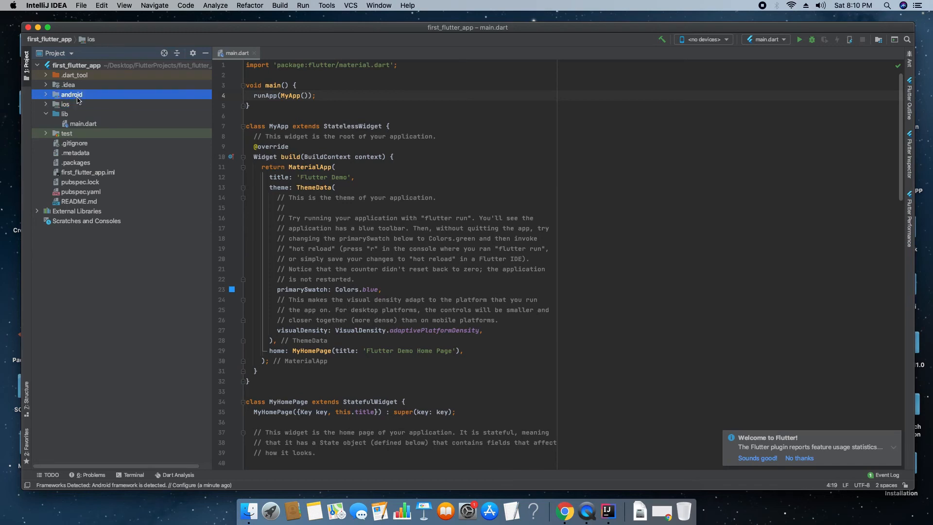
Change the MaterialApp title in main.dart to 'Flutter APP'.
{"action": "left_click", "coordinate": [84, 124]}
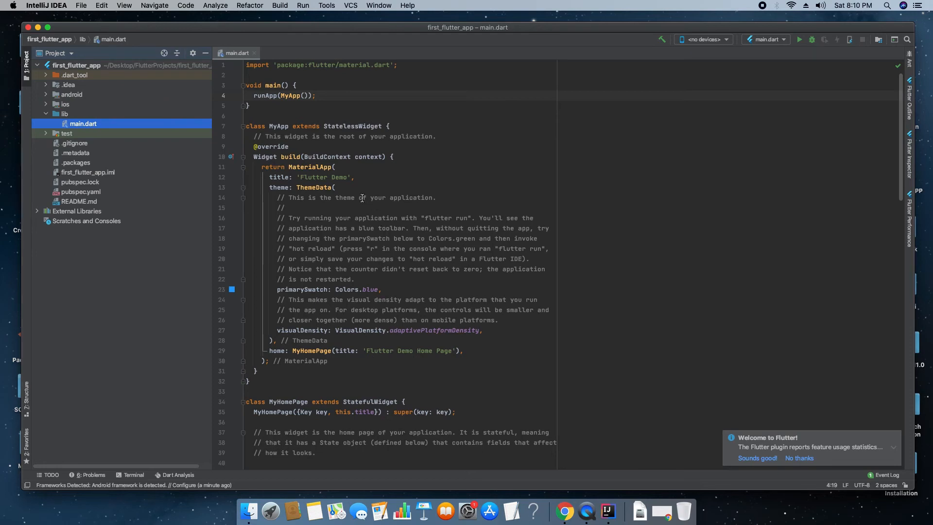
{"action": "double_click", "coordinate": [341, 177]}
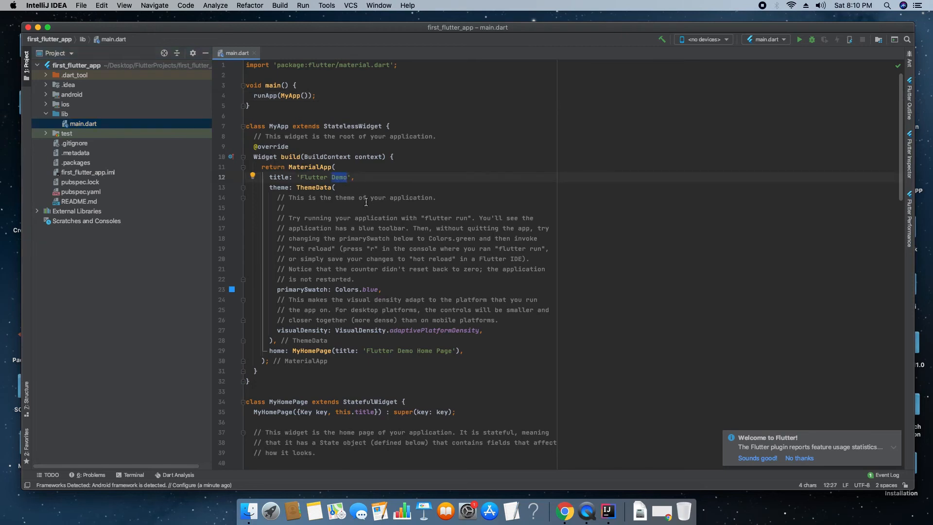
{"action": "type", "text": "APP"}
Set the MyHomePage title to 'Welcome : Cool IT Help' and decline the Flutter plugin's usage statistics reporting.
{"action": "left_click_drag", "start_coordinate": [452, 351], "coordinate": [366, 350]}
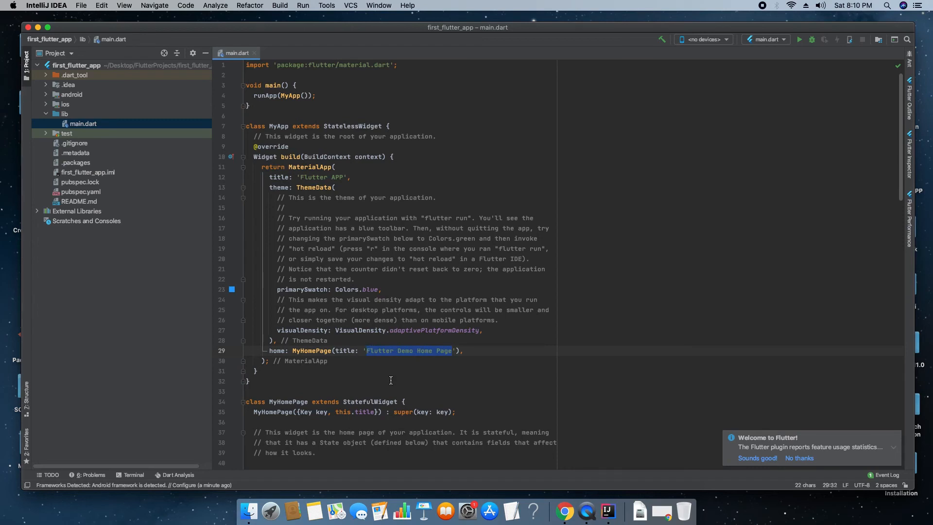
{"action": "type", "text": "Welc"}
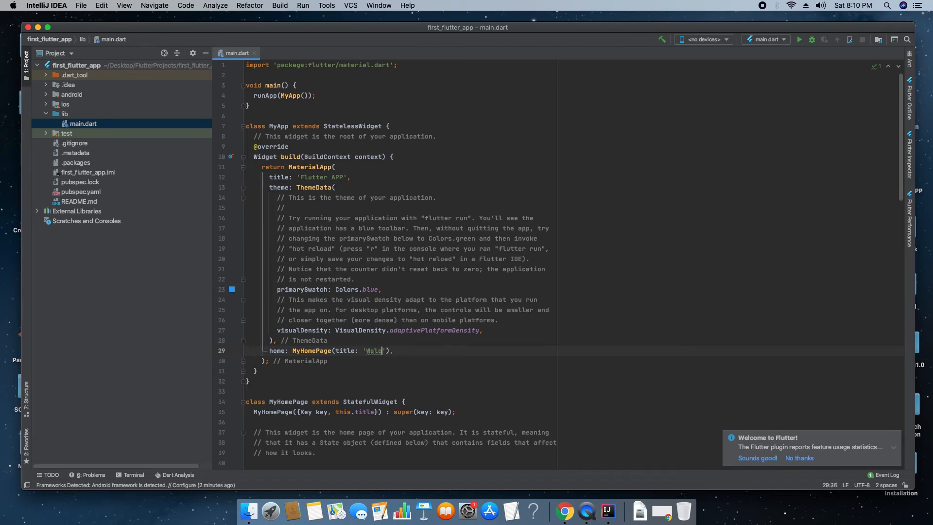
{"action": "type", "text": "ome : Cool IT Help"}
{"action": "left_click", "coordinate": [794, 459]}
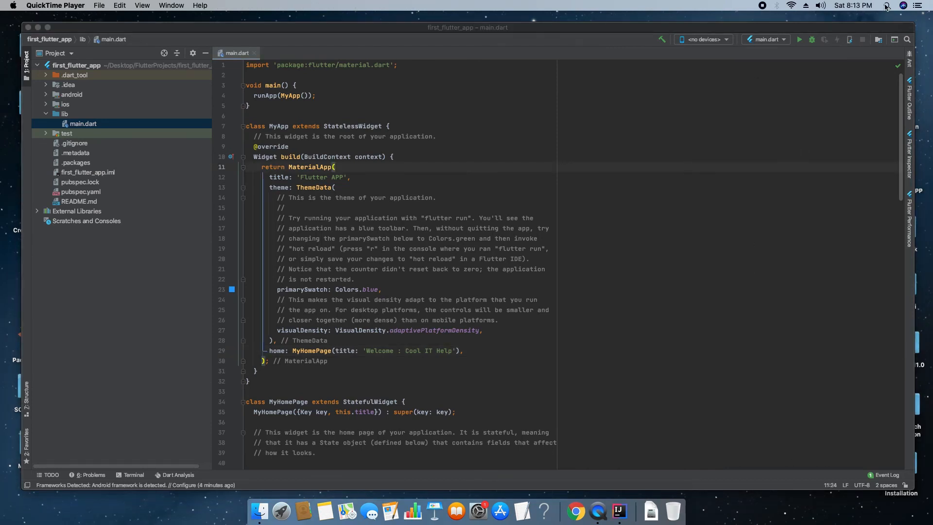
Search the Mac for Simulator and launch the iOS Simulator app.
{"action": "left_click", "coordinate": [886, 6]}
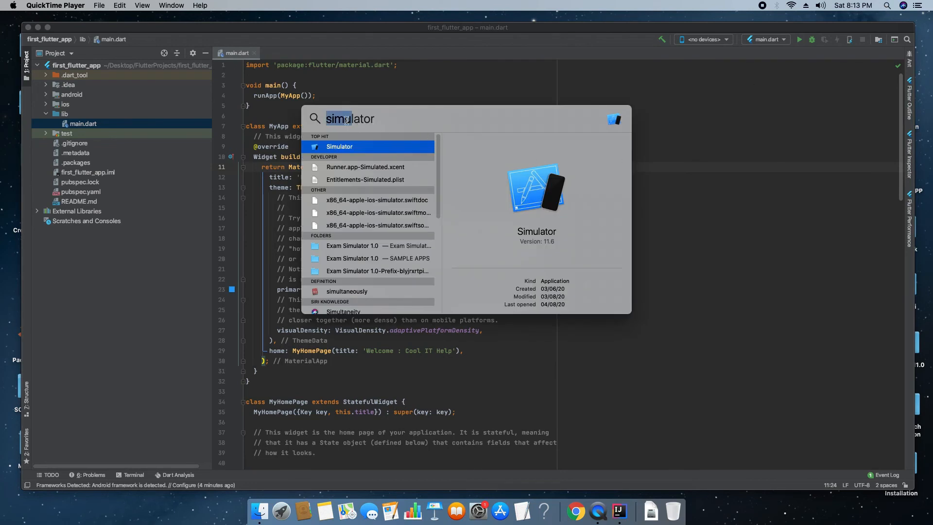
{"action": "double_click", "coordinate": [351, 151]}
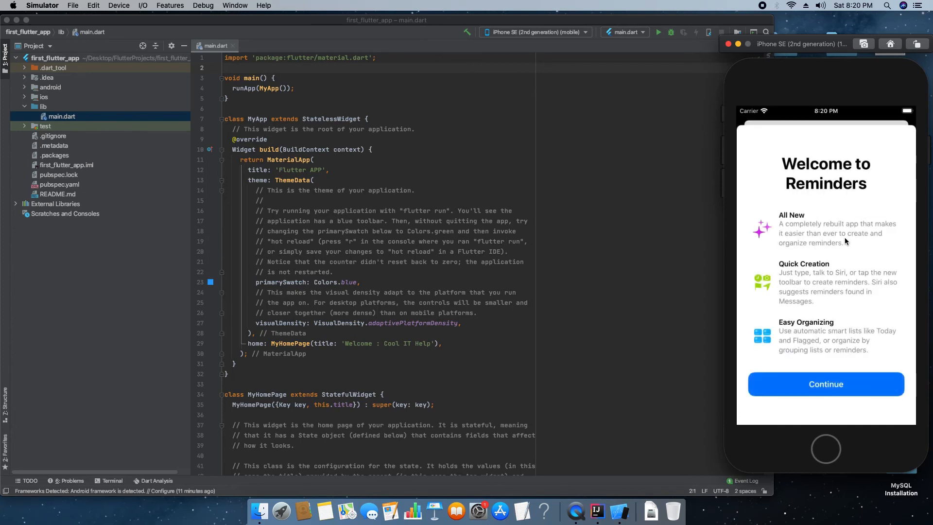
Return the simulated iPhone to its home screen and run main.dart from IntelliJ IDEA on the iPhone SE (2nd generation) simulator.
{"action": "left_click", "coordinate": [827, 450]}
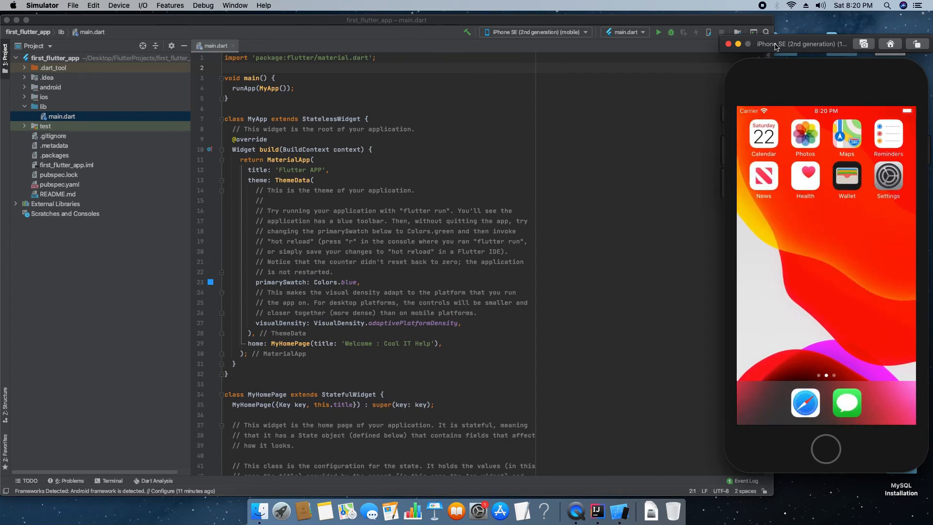
{"action": "left_click_drag", "start_coordinate": [788, 47], "coordinate": [788, 43]}
{"action": "left_click", "coordinate": [708, 23]}
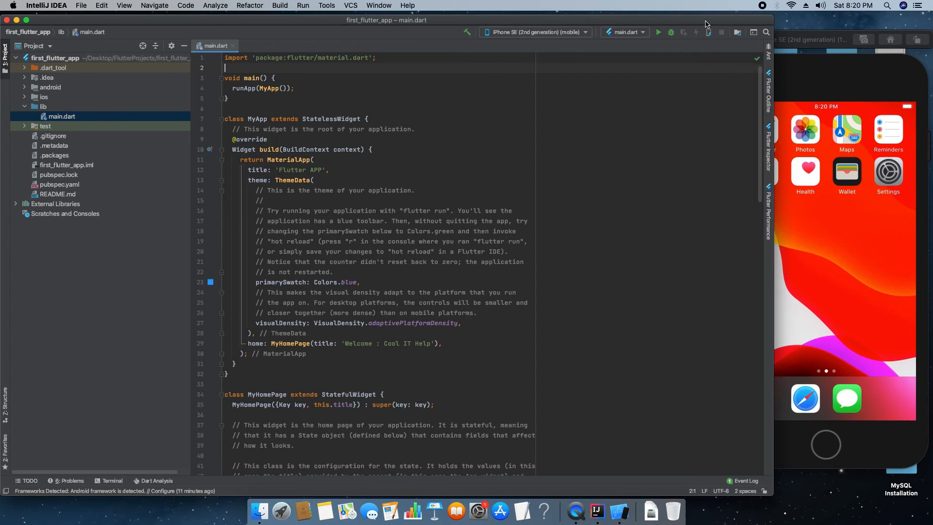
{"action": "left_click", "coordinate": [657, 35]}
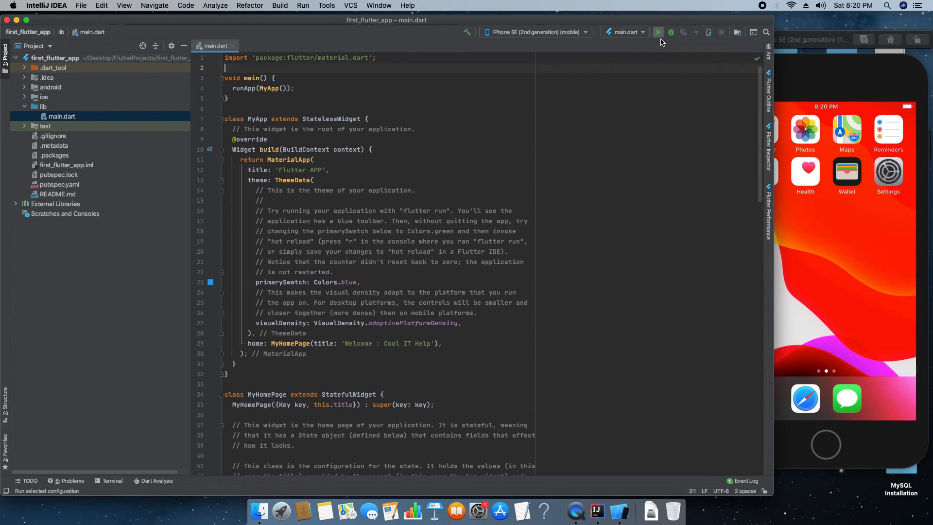
{"action": "left_click", "coordinate": [794, 72]}
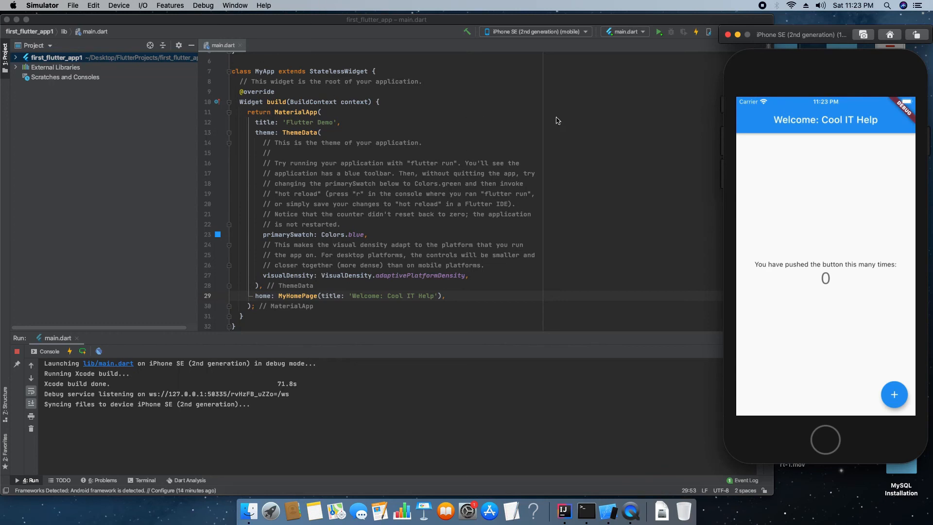
Test the running Flutter app's counter by incrementing it twelve times with its plus button.
{"action": "left_click", "coordinate": [898, 396]}
{"action": "left_click", "coordinate": [896, 397]}
{"action": "left_click", "coordinate": [896, 397]}
{"action": "left_click", "coordinate": [897, 396]}
{"action": "left_click", "coordinate": [896, 397]}
{"action": "left_click", "coordinate": [897, 397]}
{"action": "left_click", "coordinate": [896, 396]}
{"action": "left_click", "coordinate": [897, 397]}
{"action": "left_click", "coordinate": [897, 397]}
{"action": "left_click", "coordinate": [897, 396]}
{"action": "left_click", "coordinate": [896, 397]}
{"action": "left_click", "coordinate": [897, 396]}
Exit to the simulated phone's home screen, reopen the installed Flutter app, and reposition the simulator window clear of the IDE's run controls.
{"action": "left_click", "coordinate": [825, 440]}
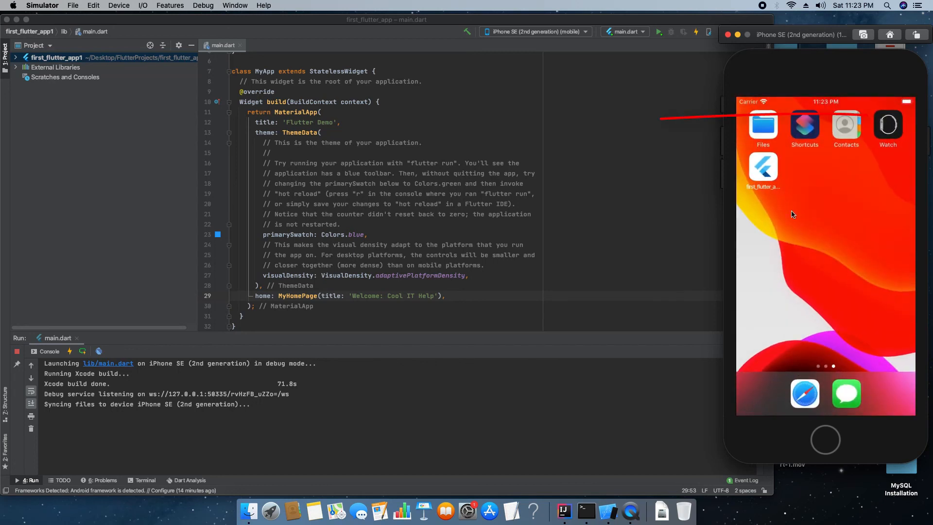
{"action": "left_click", "coordinate": [771, 175]}
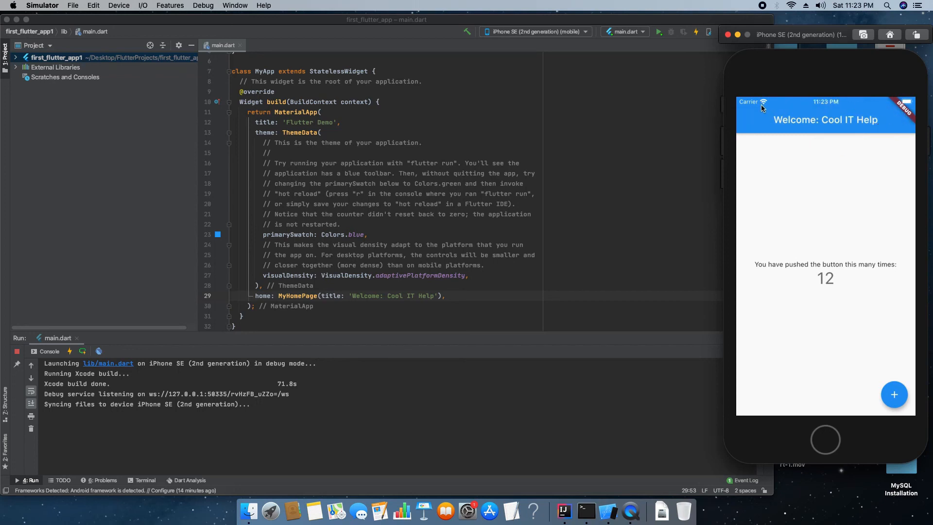
{"action": "left_click_drag", "start_coordinate": [761, 50], "coordinate": [796, 76]}
{"action": "left_click", "coordinate": [757, 59]}
{"action": "left_click", "coordinate": [787, 82]}
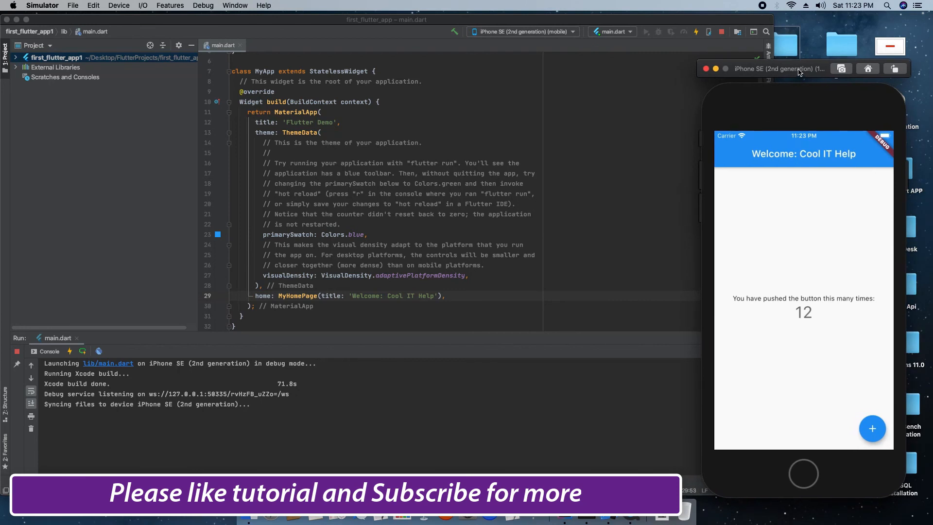
Stop the running main.dart session in IntelliJ IDEA and bring the simulator window back to the front, moving it slightly upward.
{"action": "left_click", "coordinate": [723, 38]}
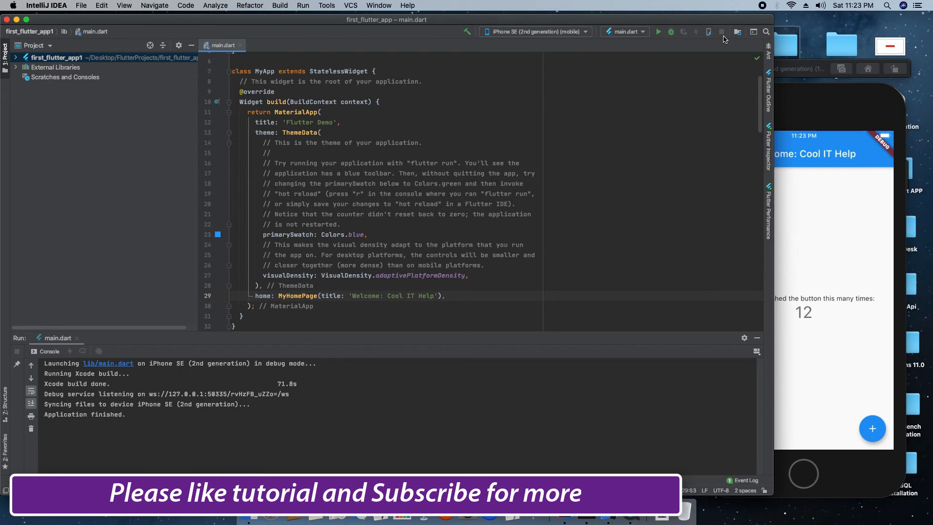
{"action": "left_click", "coordinate": [795, 100]}
{"action": "left_click_drag", "start_coordinate": [789, 76], "coordinate": [795, 60]}
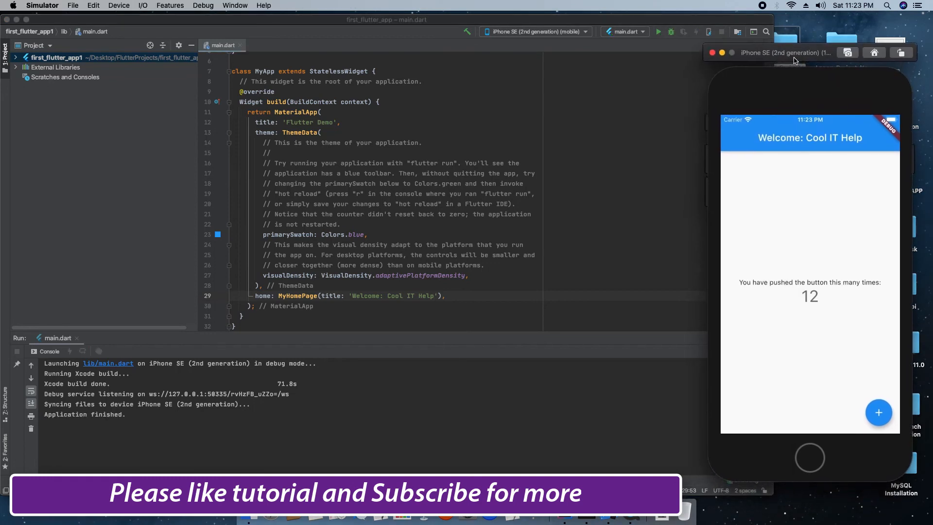